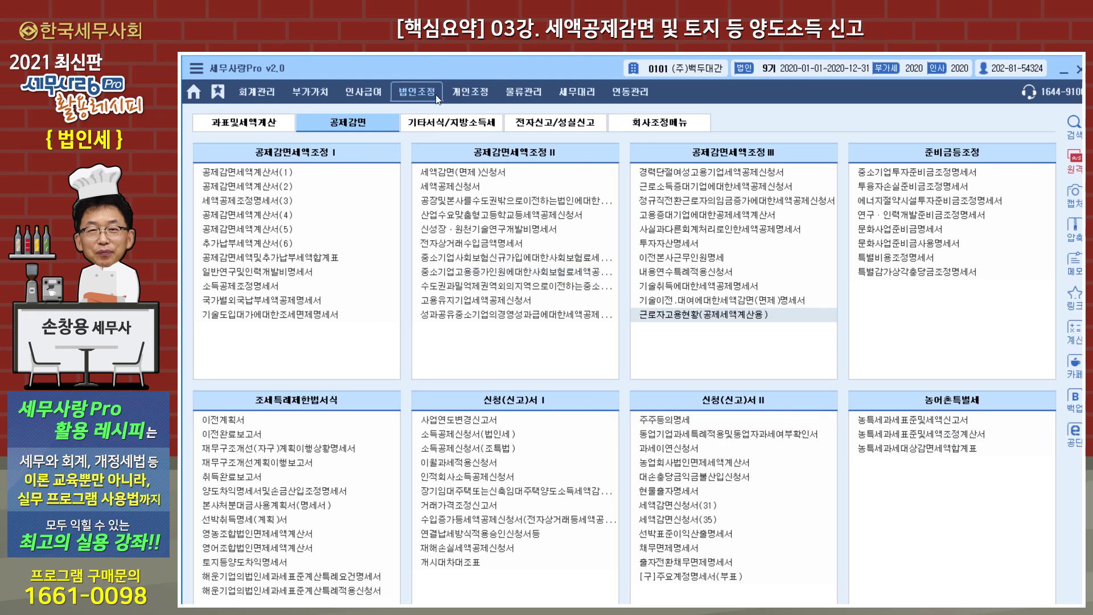
pyautogui.click(376, 97)
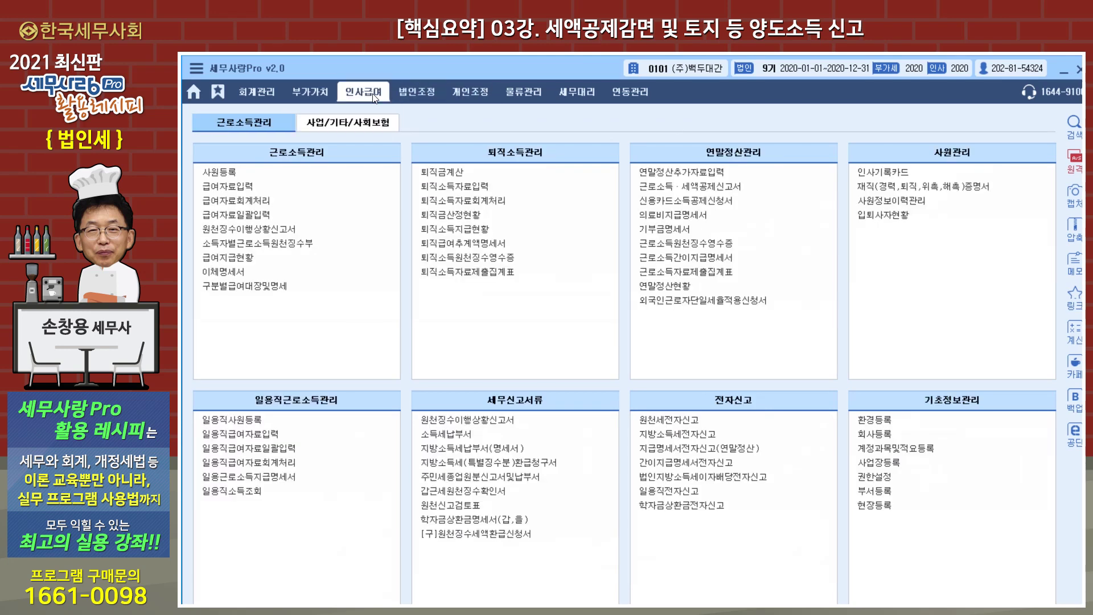
pyautogui.click(230, 173)
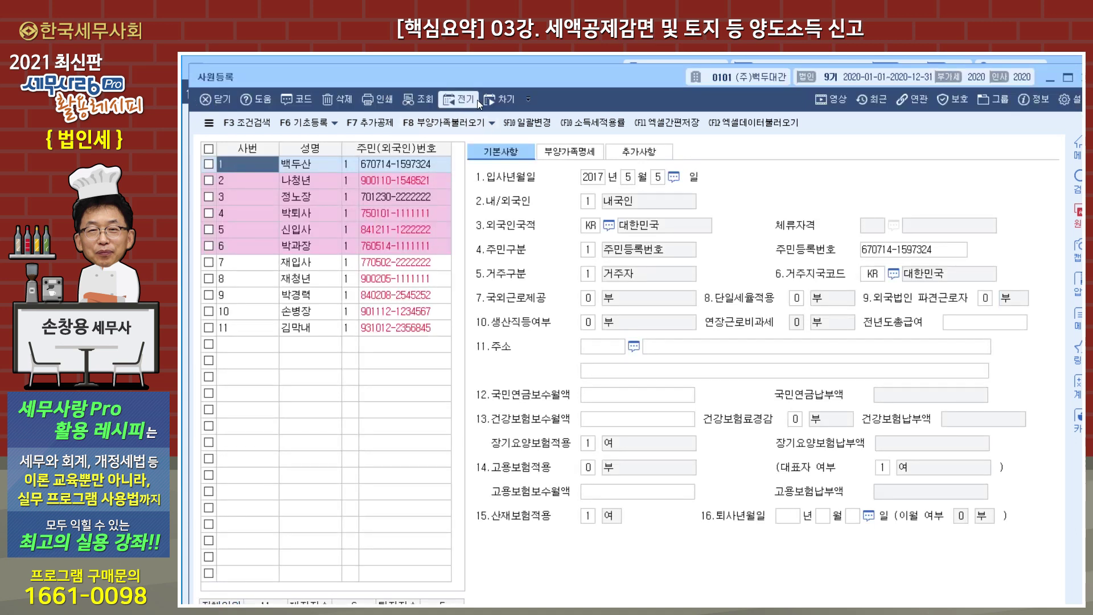
pyautogui.moveTo(511, 83); pyautogui.dragTo(539, 86)
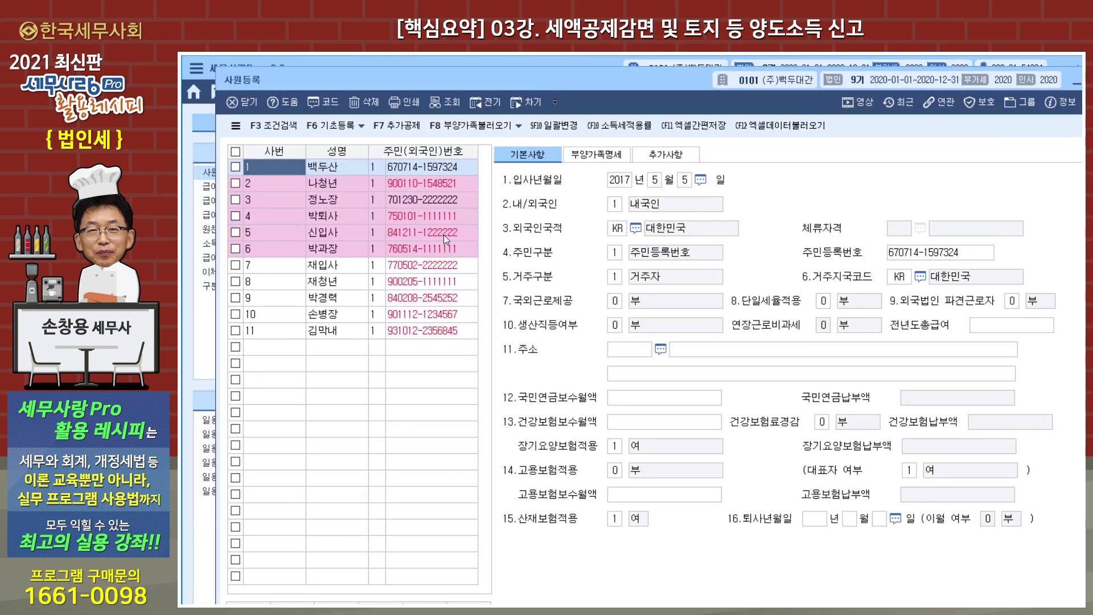
pyautogui.click(488, 103)
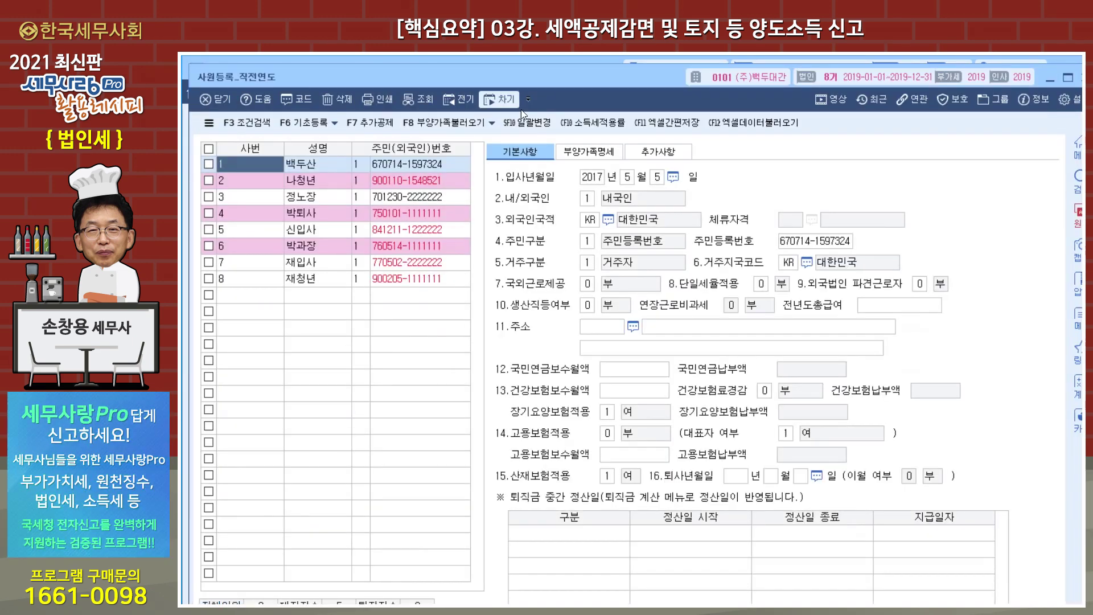
pyautogui.moveTo(561, 81); pyautogui.dragTo(580, 327)
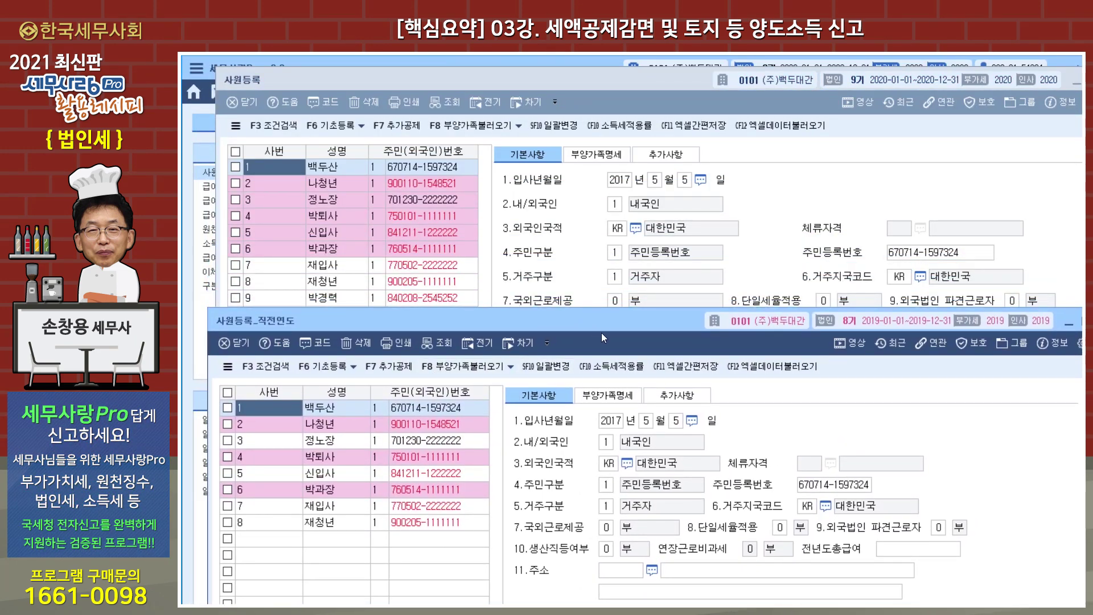
pyautogui.moveTo(606, 324); pyautogui.dragTo(569, 149)
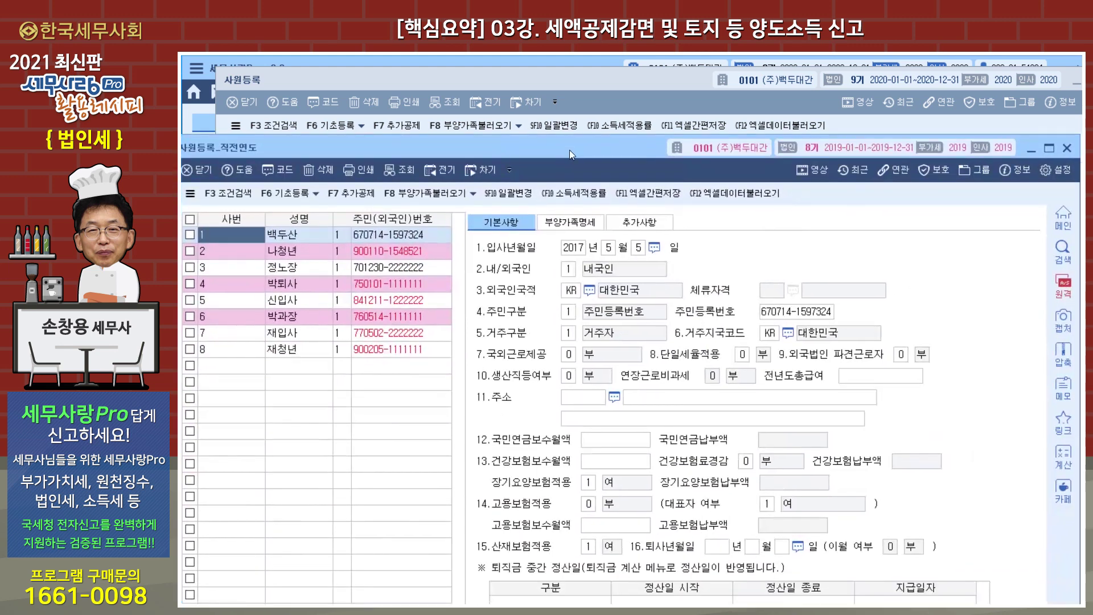
pyautogui.click(1068, 147)
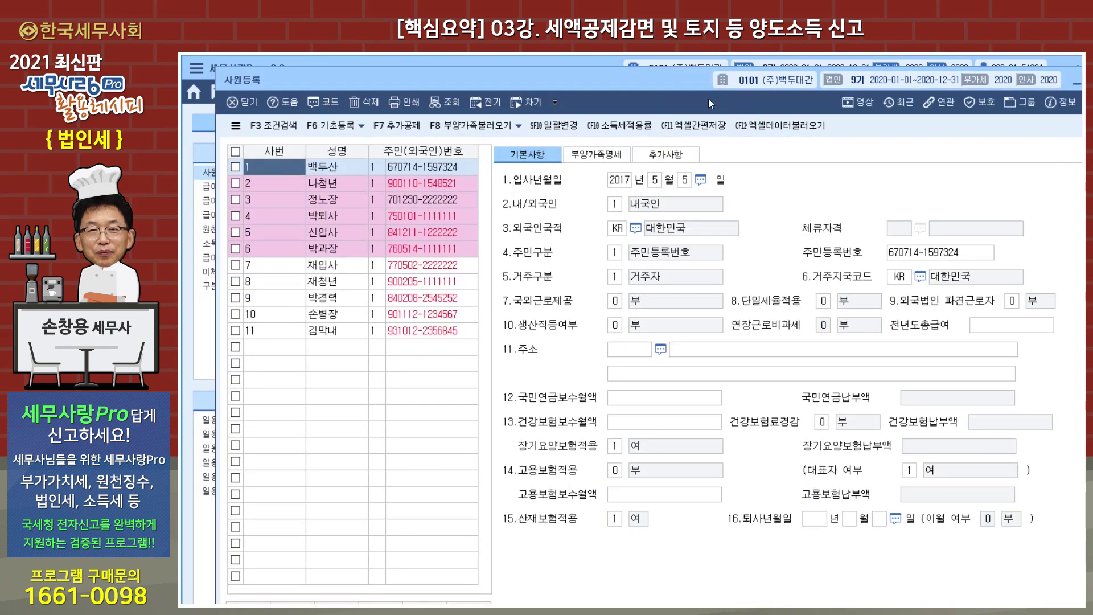
pyautogui.moveTo(647, 78); pyautogui.dragTo(612, 82)
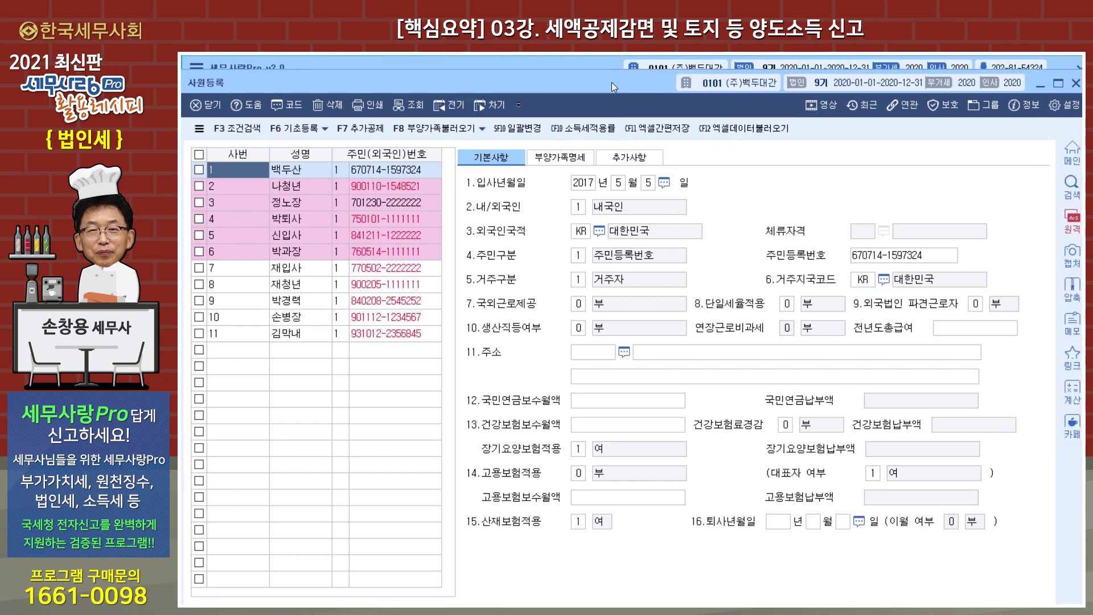
pyautogui.click(1076, 84)
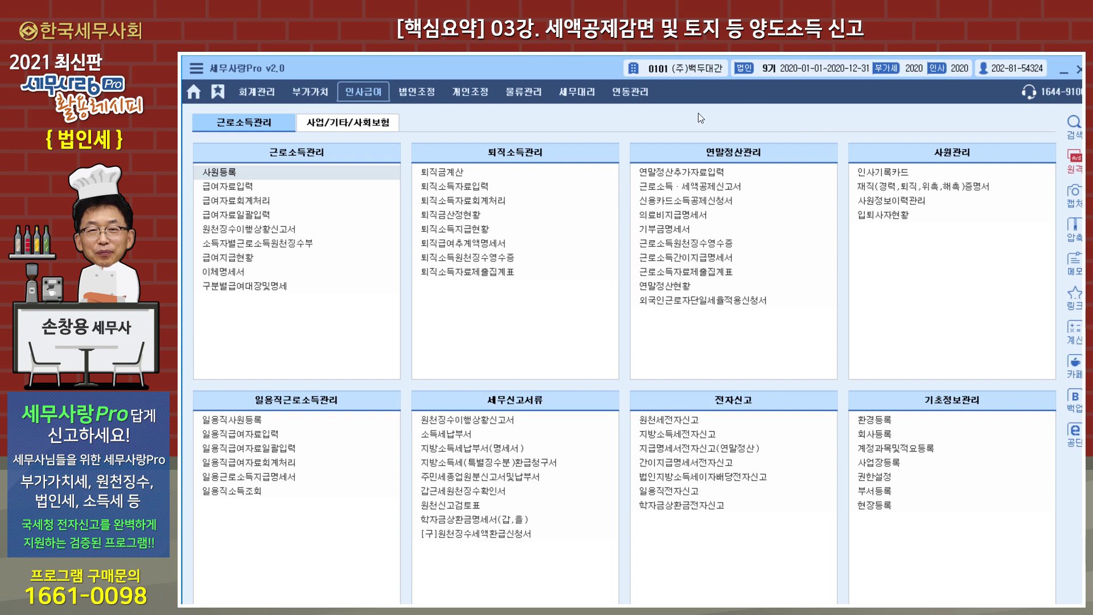
pyautogui.click(426, 97)
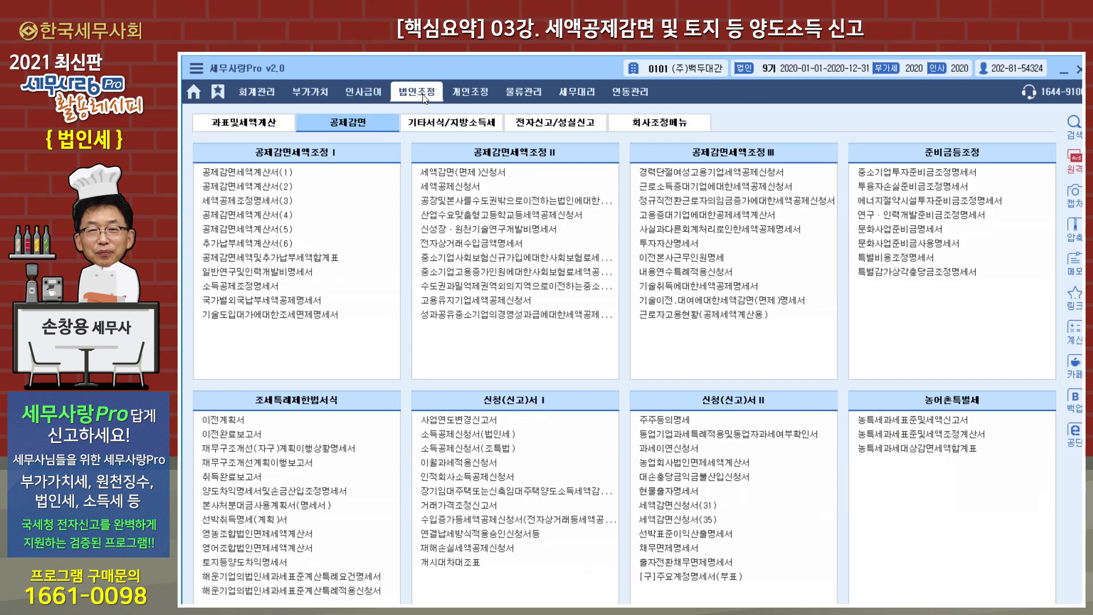
# Open 근로자고용현황(공제세액계산용) and load payroll worker data for periods 9, 8 and 7 (2020–2018)
pyautogui.doubleClick(756, 315)
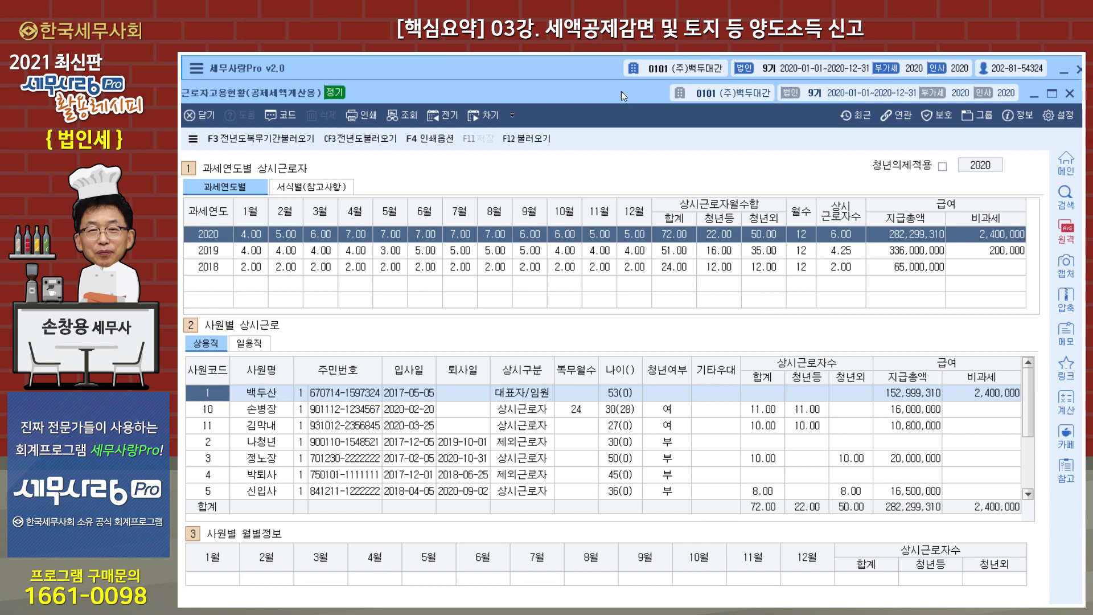
pyautogui.moveTo(620, 99); pyautogui.dragTo(632, 87)
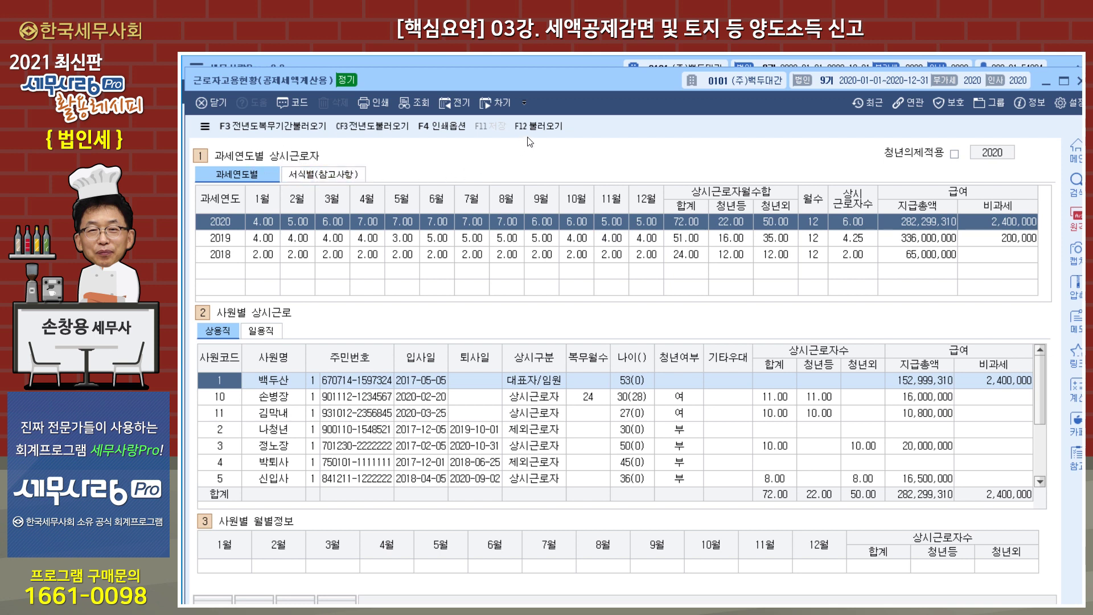
pyautogui.click(542, 131)
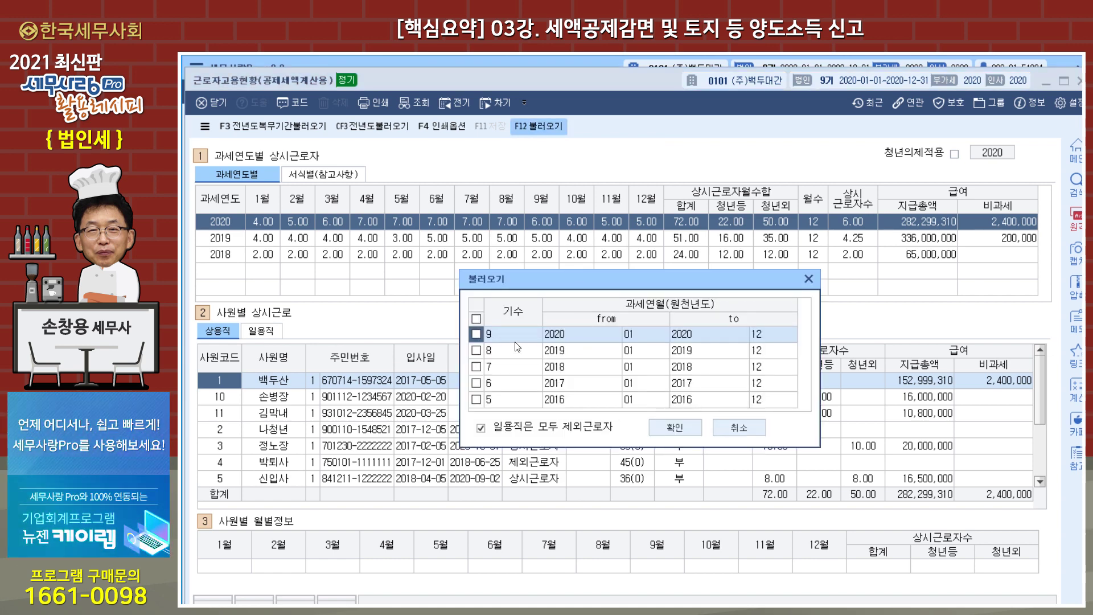
pyautogui.click(476, 335)
pyautogui.click(477, 350)
pyautogui.click(476, 367)
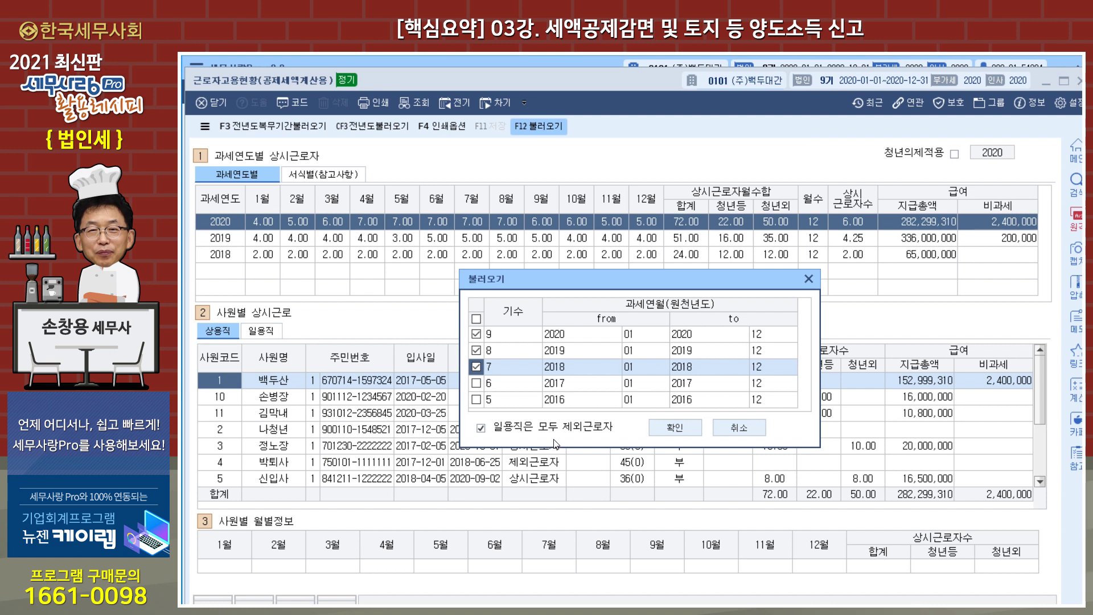
pyautogui.click(672, 432)
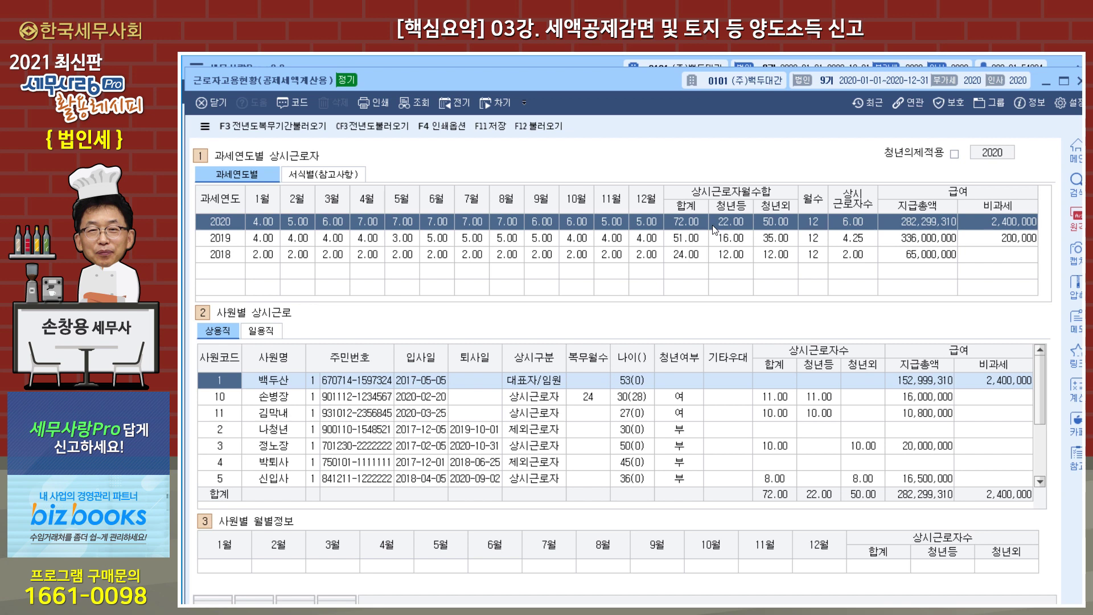
pyautogui.click(914, 108)
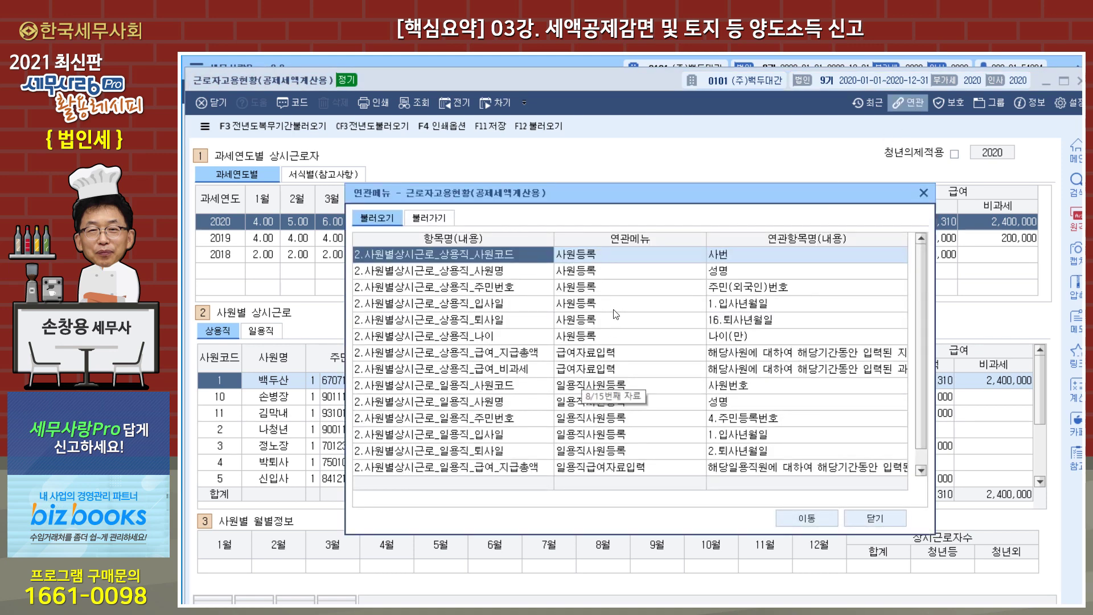
pyautogui.click(449, 222)
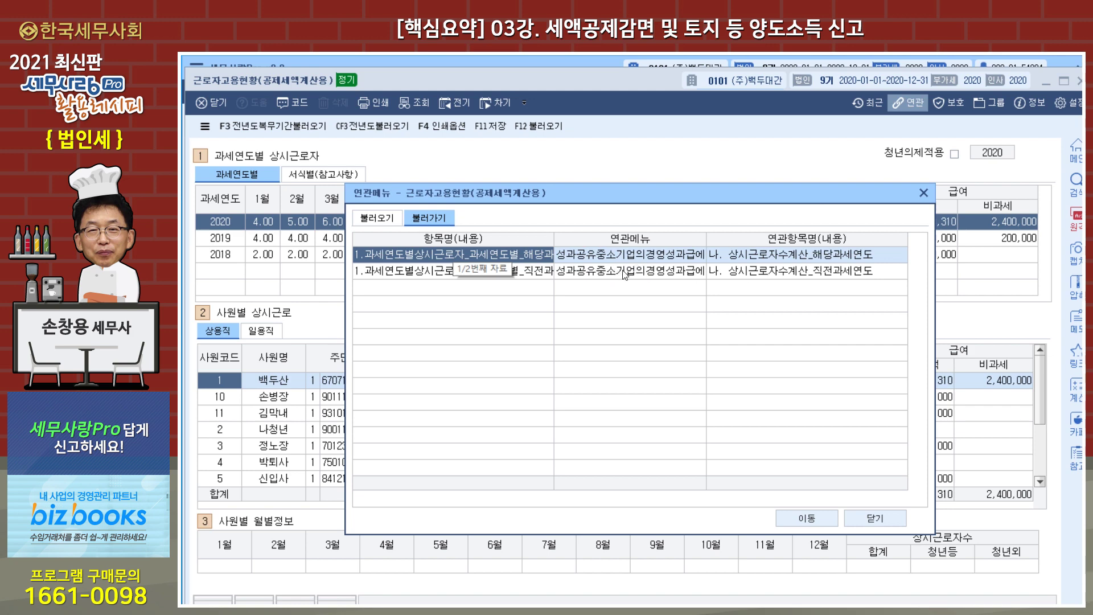
pyautogui.click(924, 194)
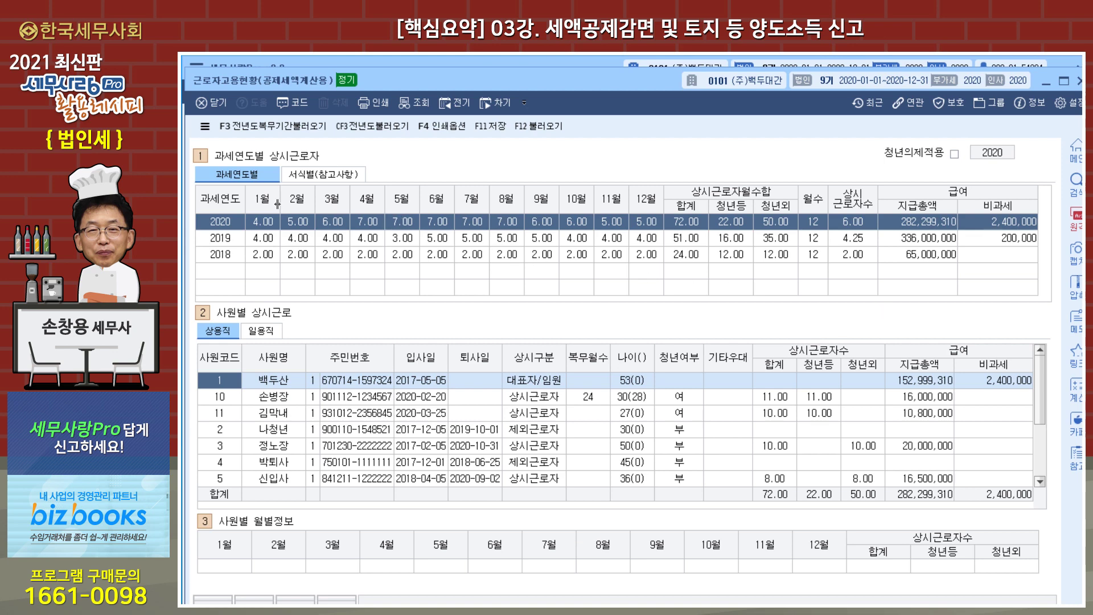
pyautogui.click(233, 239)
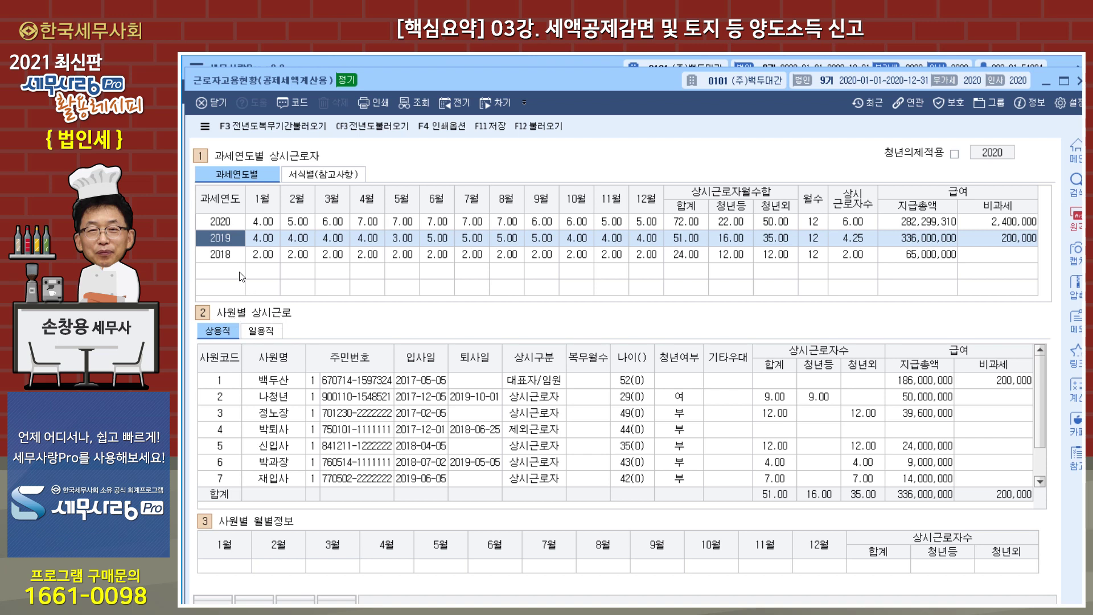
# Review the 2018, 2019 and 2020 employee breakdowns and records, then close 근로자고용현황
pyautogui.click(232, 255)
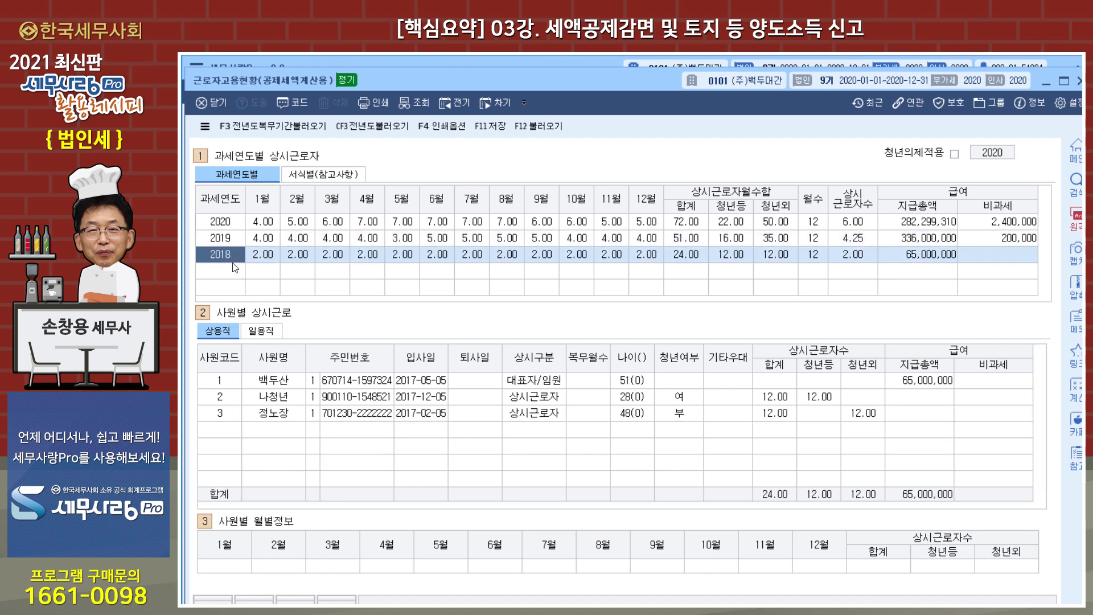
pyautogui.click(292, 396)
pyautogui.click(292, 387)
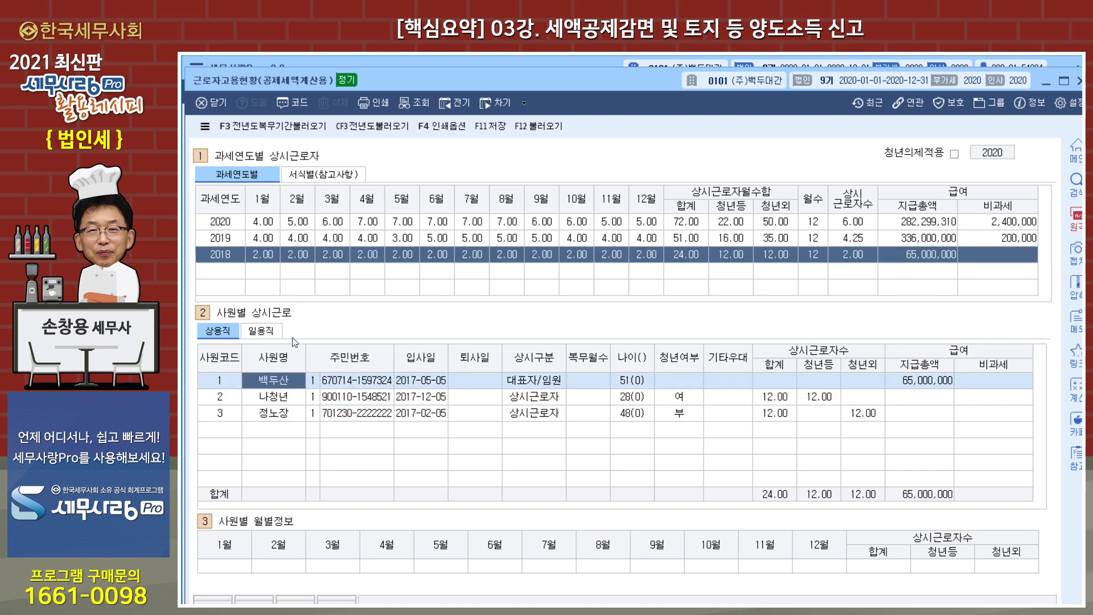
pyautogui.click(241, 239)
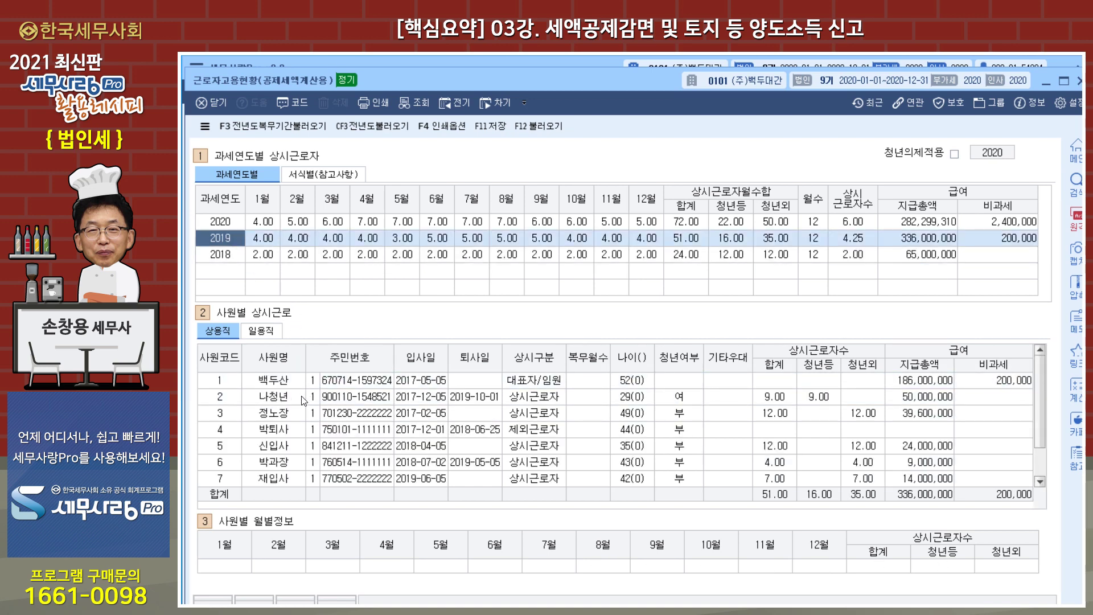
pyautogui.click(226, 222)
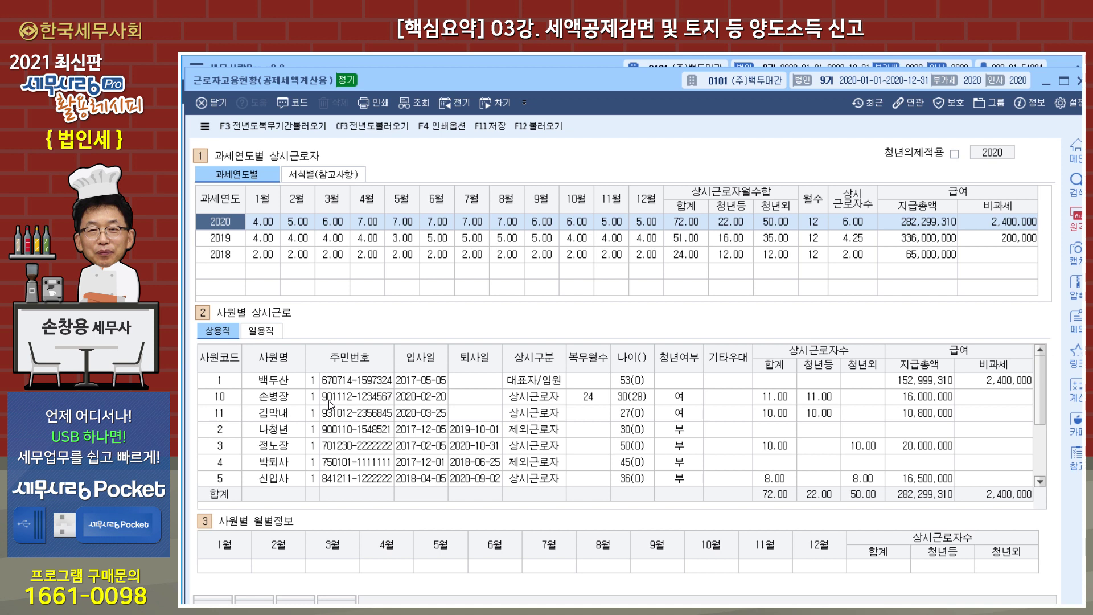
pyautogui.click(368, 382)
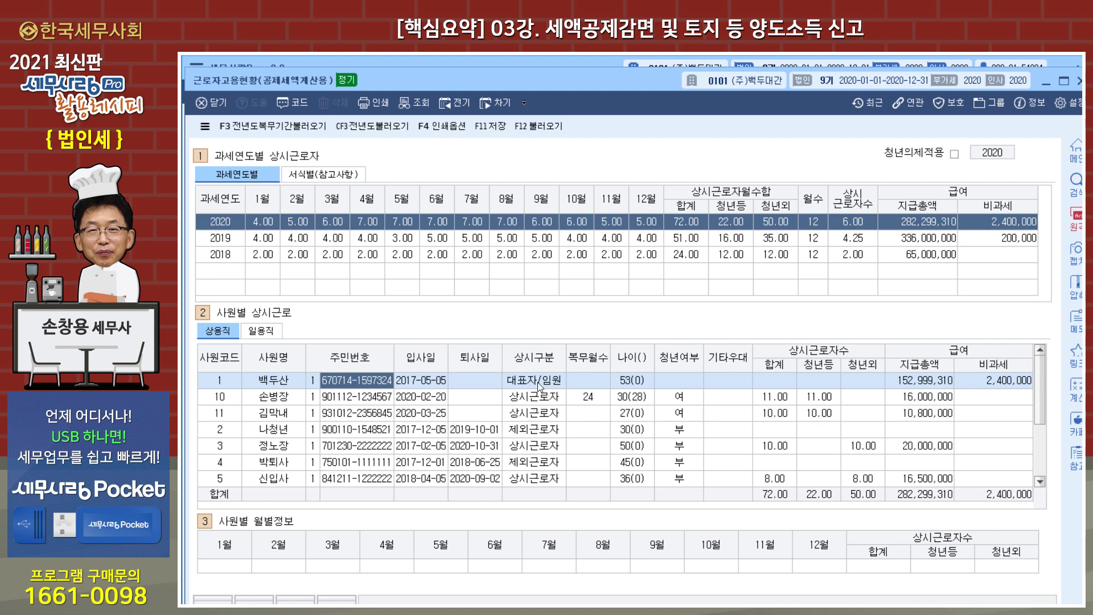
pyautogui.click(489, 61)
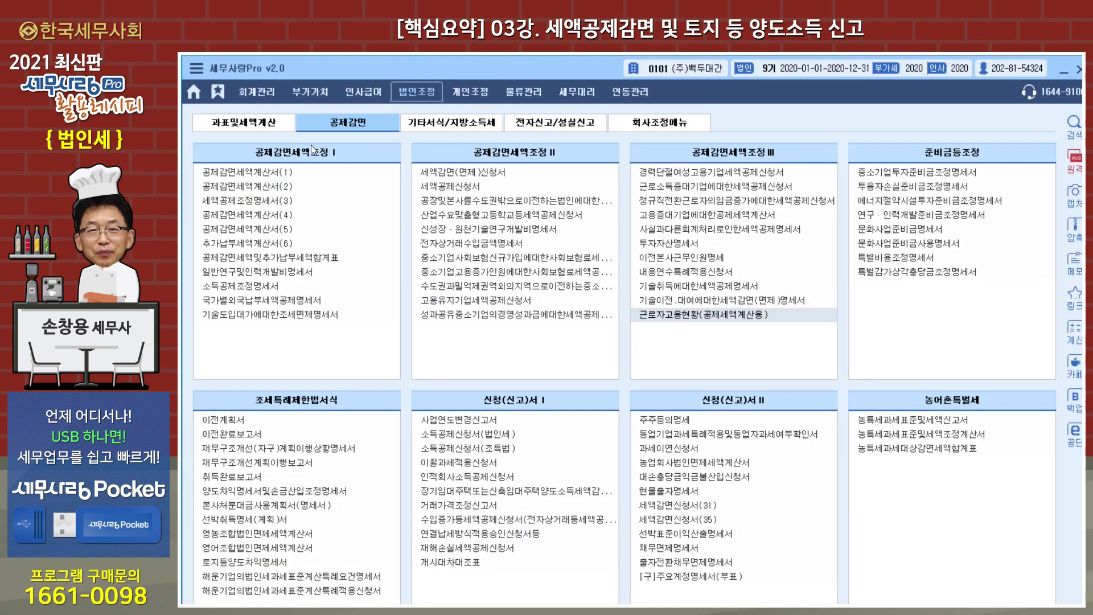
# Confirm in 인사급여 사원등록 that employee 1 is the 대표자, then close the register
pyautogui.click(364, 92)
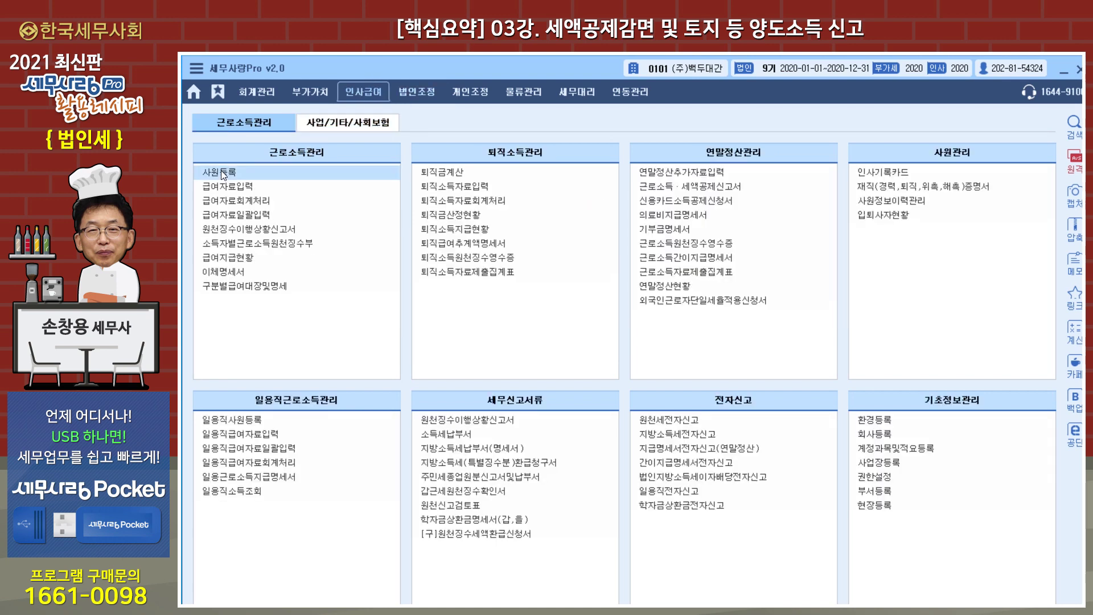
pyautogui.click(221, 171)
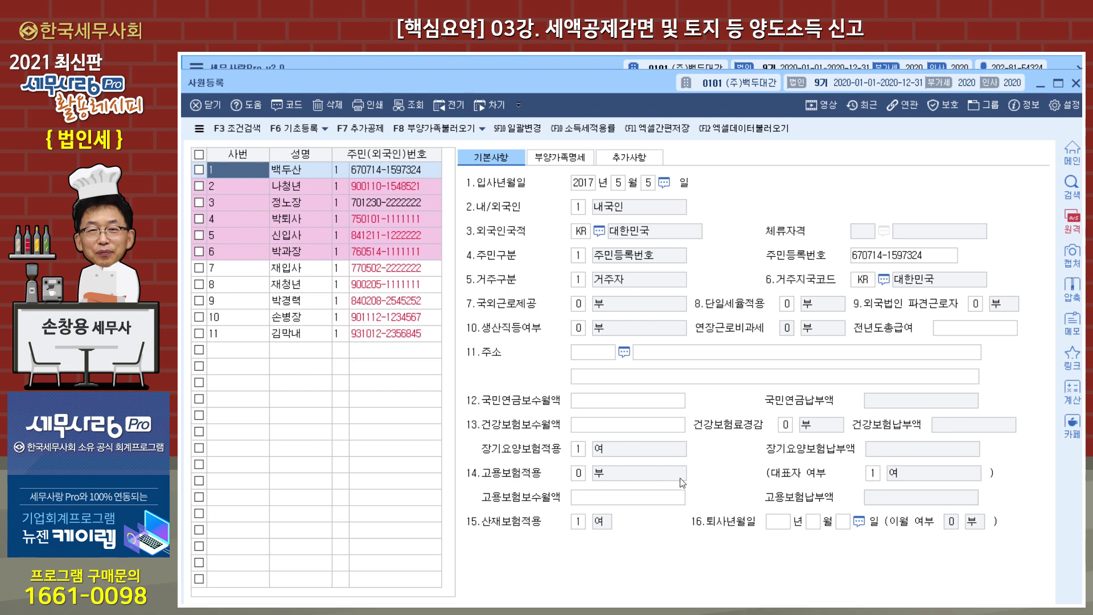
pyautogui.click(873, 474)
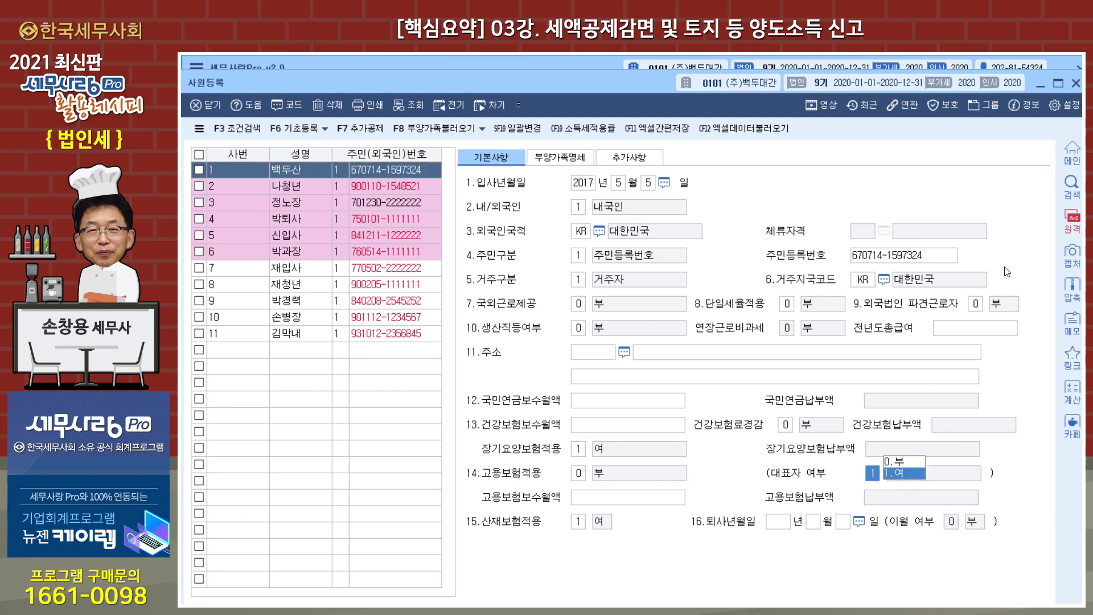
pyautogui.click(1076, 83)
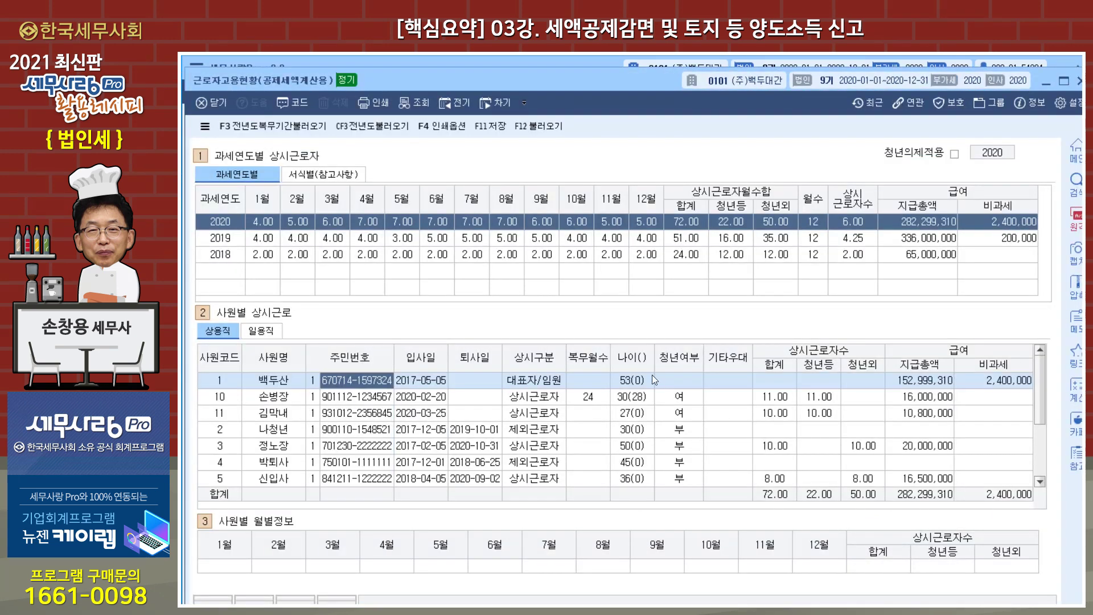
# Check the 상시구분 regular-worker category for employees 10 and 2
pyautogui.click(541, 400)
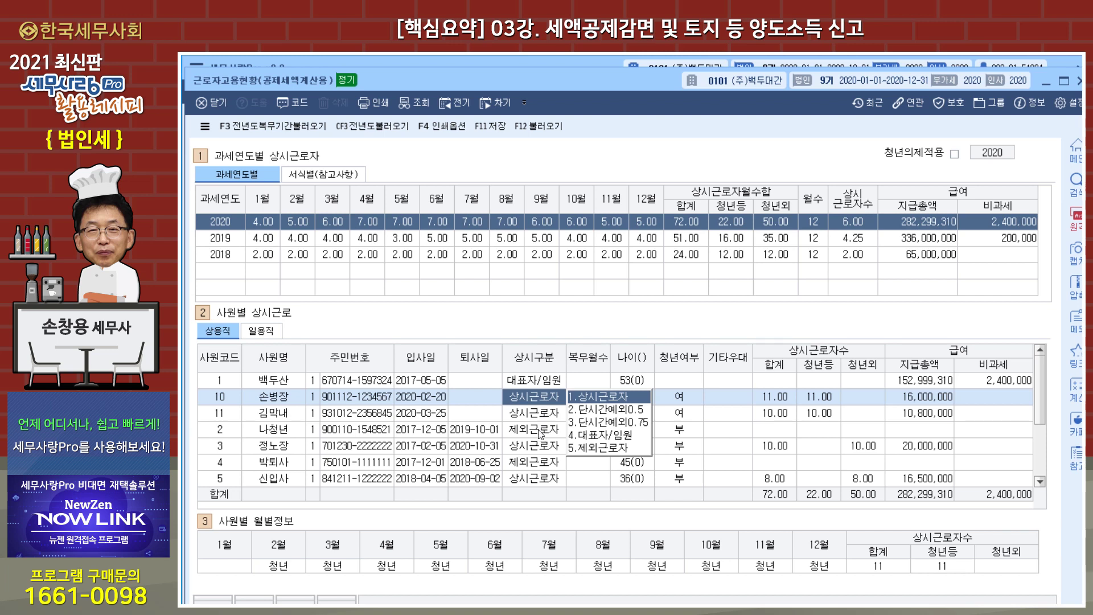
pyautogui.click(541, 431)
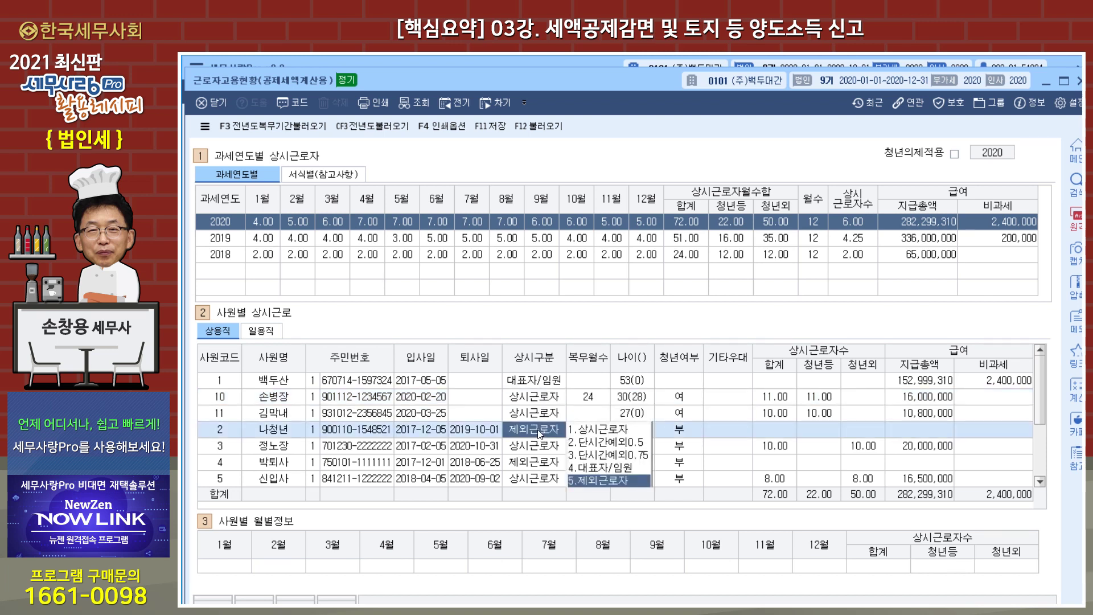
pyautogui.click(783, 430)
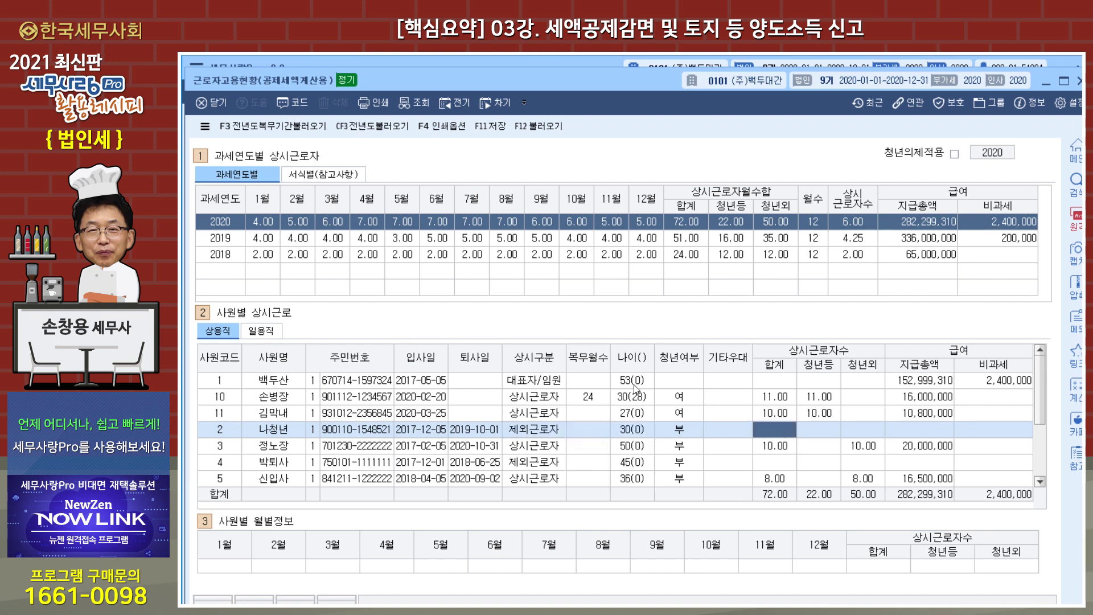
# Re-enter 24 as employee 10's military service months (복무월수)
pyautogui.click(587, 397)
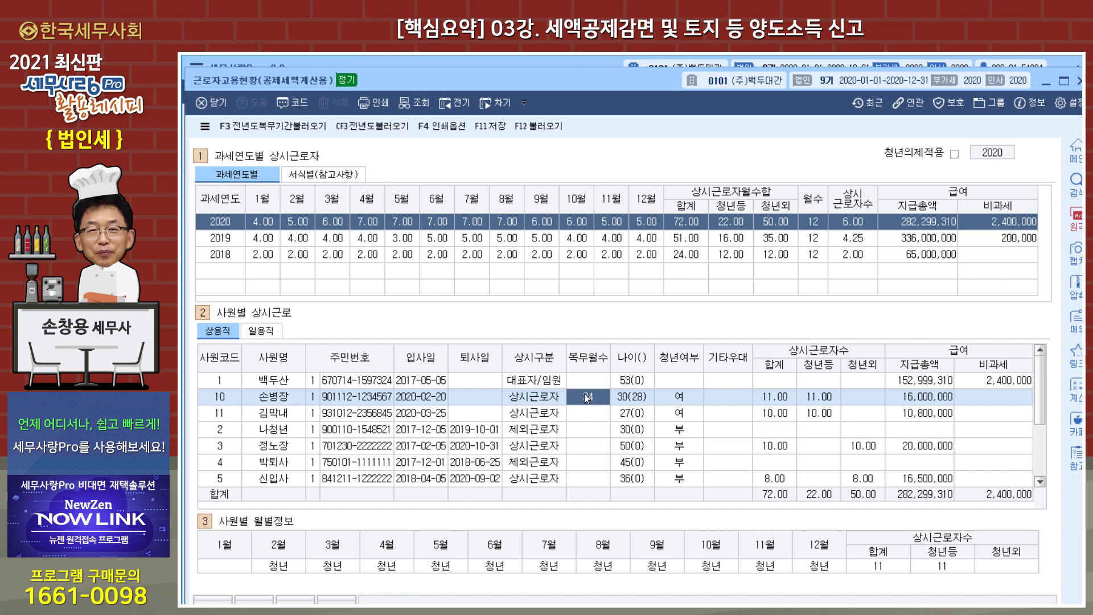
pyautogui.press('BackSpace')
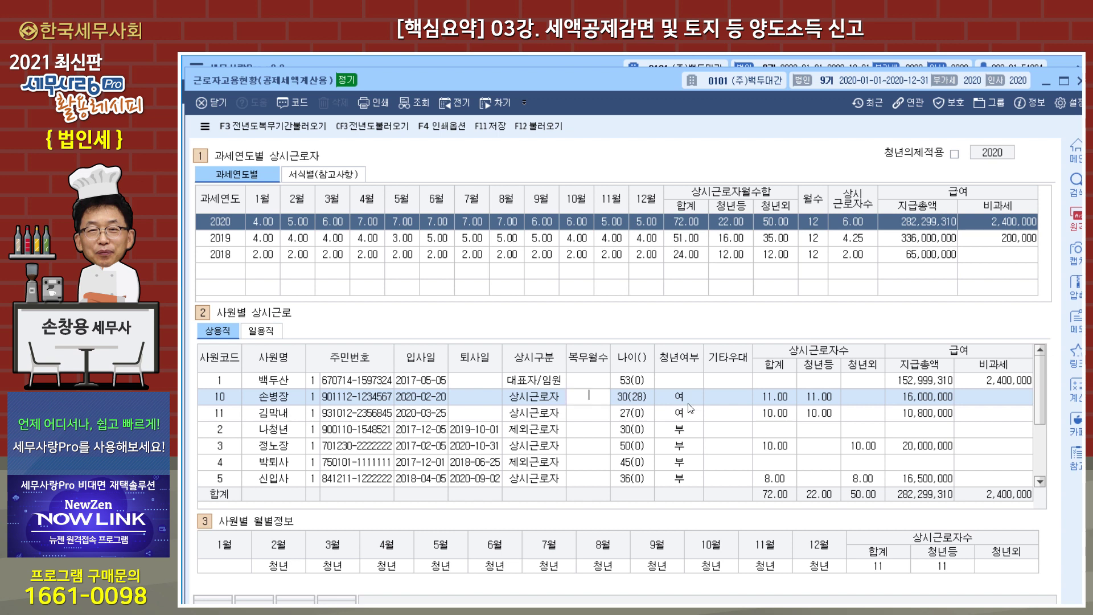
pyautogui.press('Return')
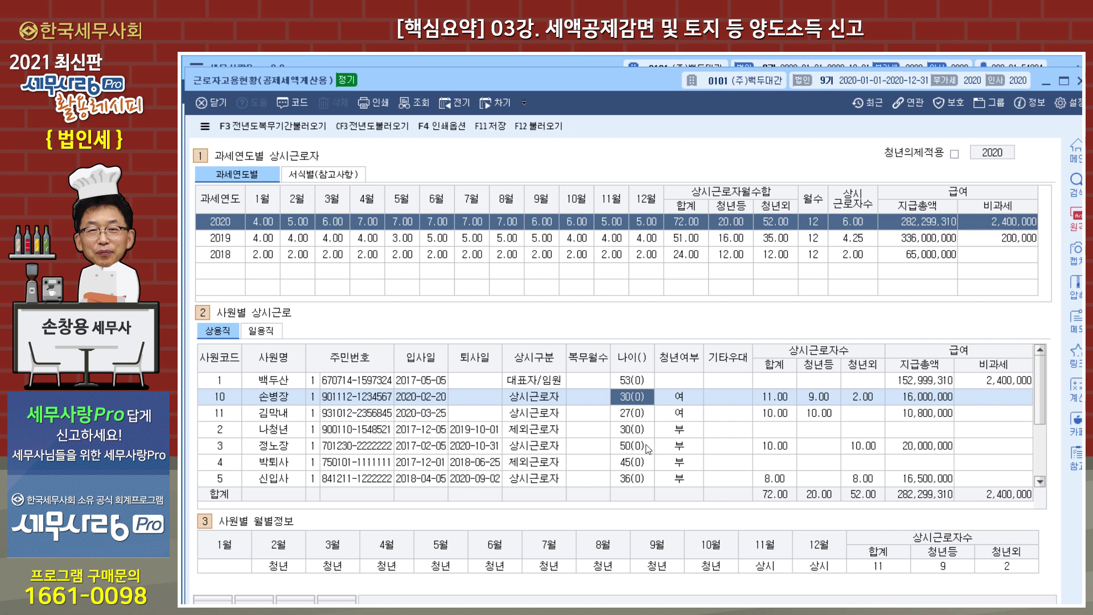
pyautogui.click(589, 402)
pyautogui.write('24')
pyautogui.press('Return')
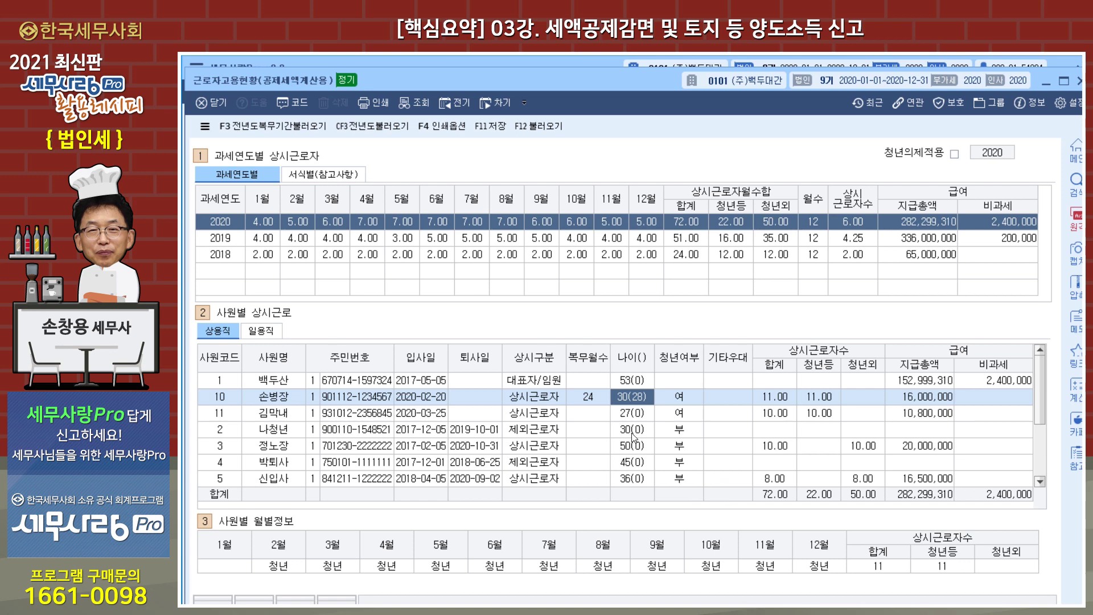
pyautogui.scroll(-4, 633, 436)
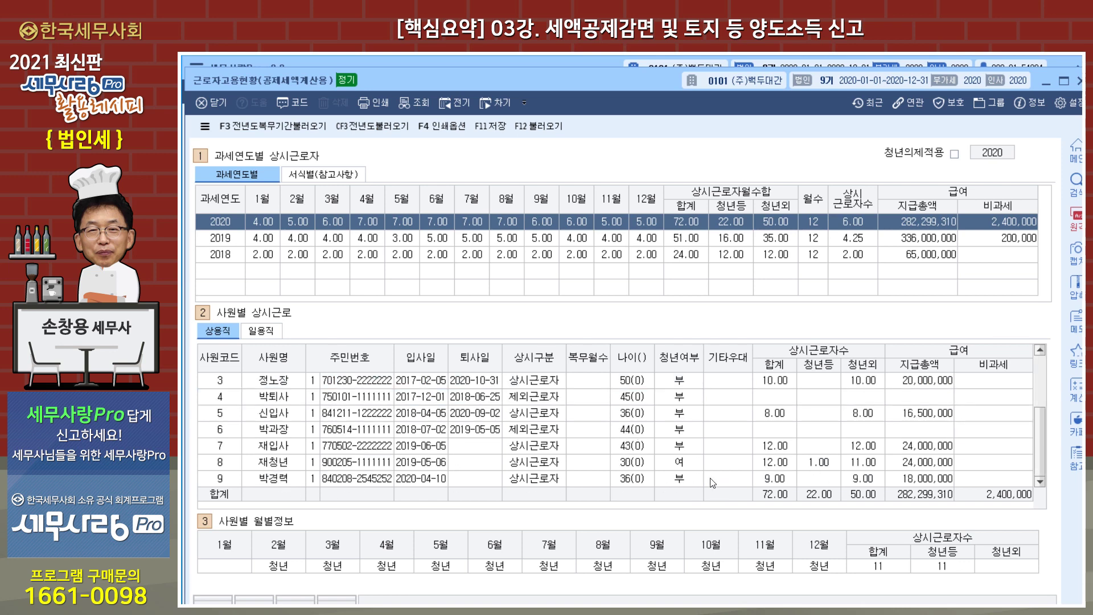
# Set employee 9's 기타우대 to 2.경력단절 and review monthly status of employees 8, 7, 5, 2, 11, 10
pyautogui.click(726, 481)
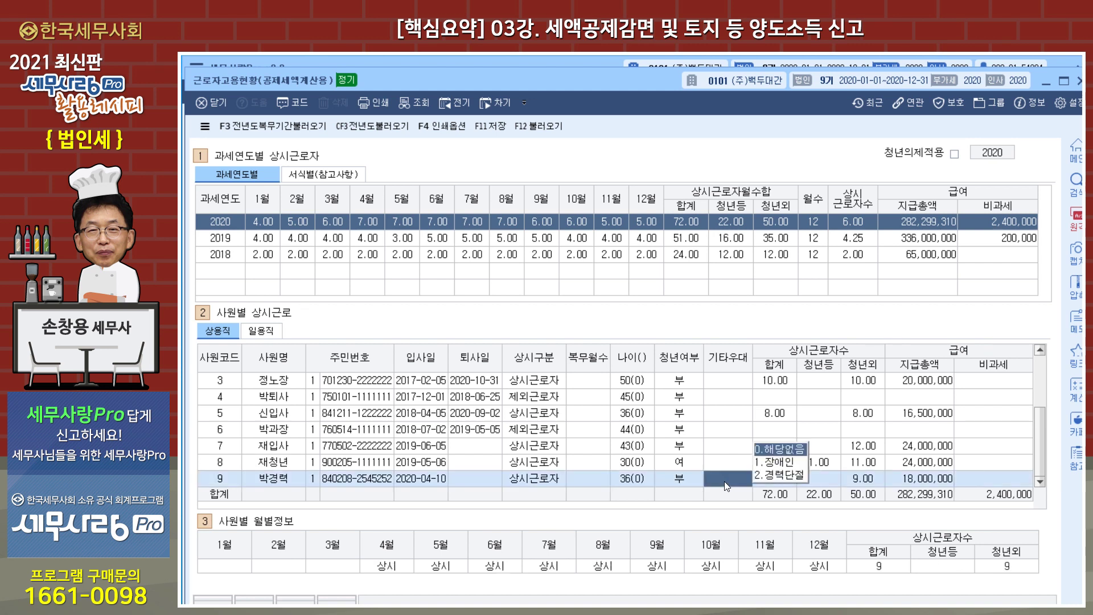
pyautogui.click(784, 476)
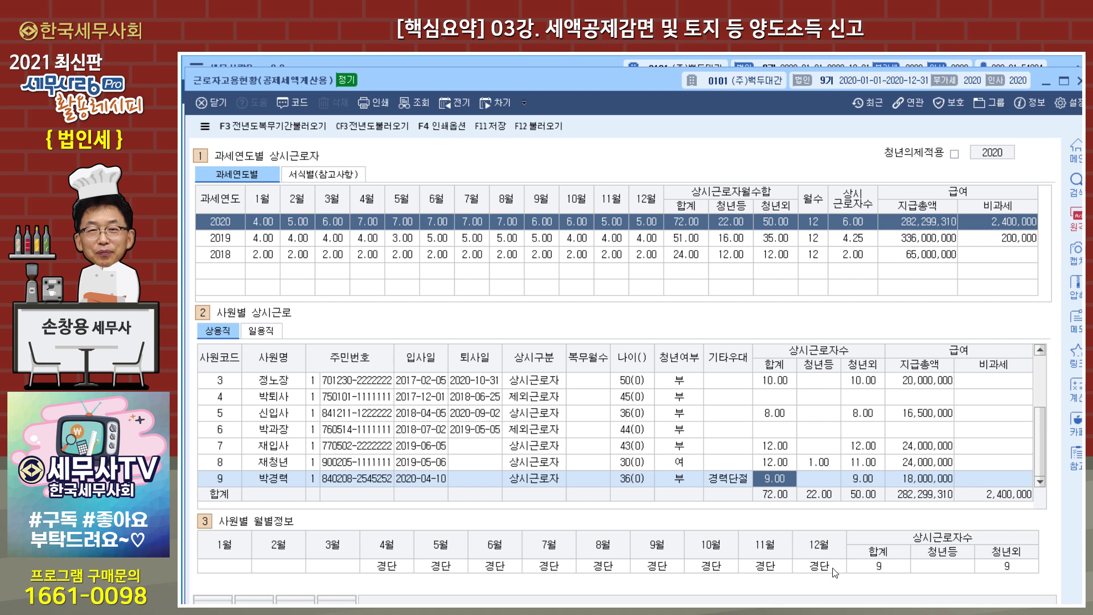
pyautogui.click(381, 464)
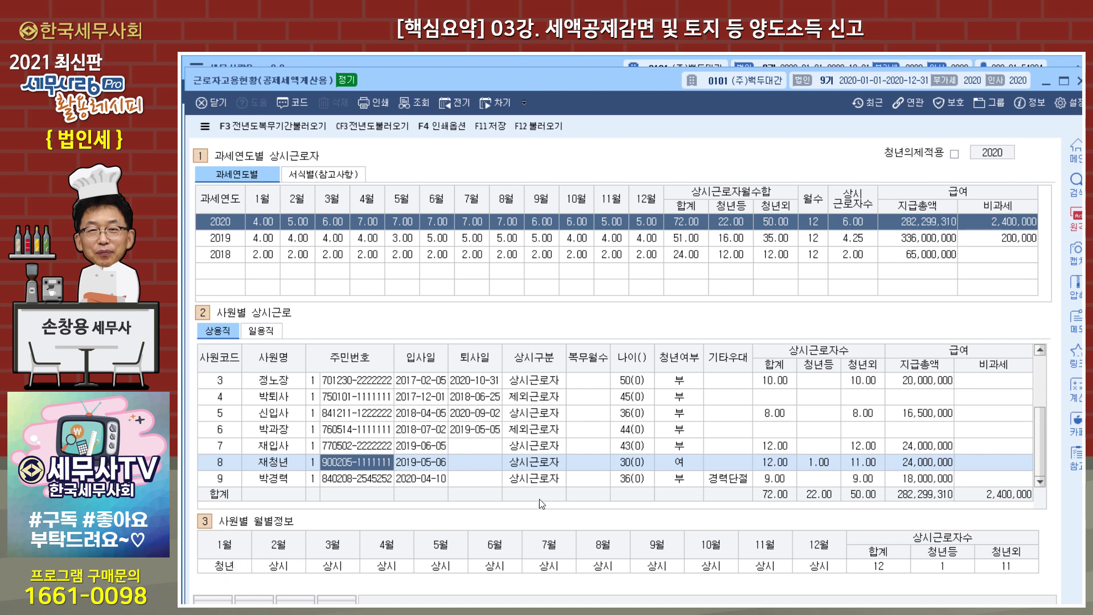
pyautogui.click(347, 447)
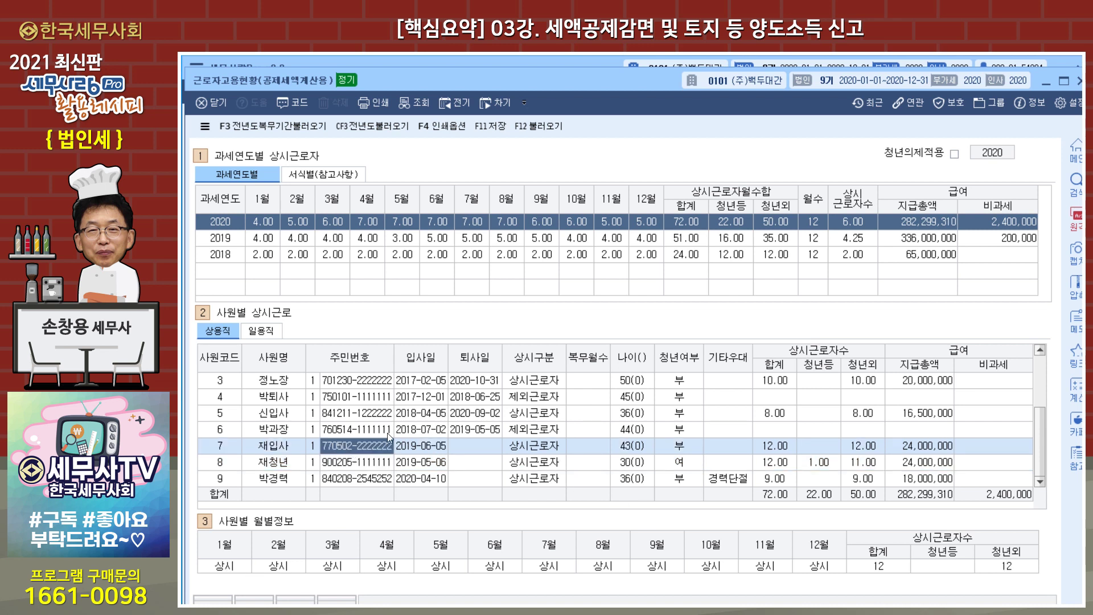
pyautogui.click(374, 412)
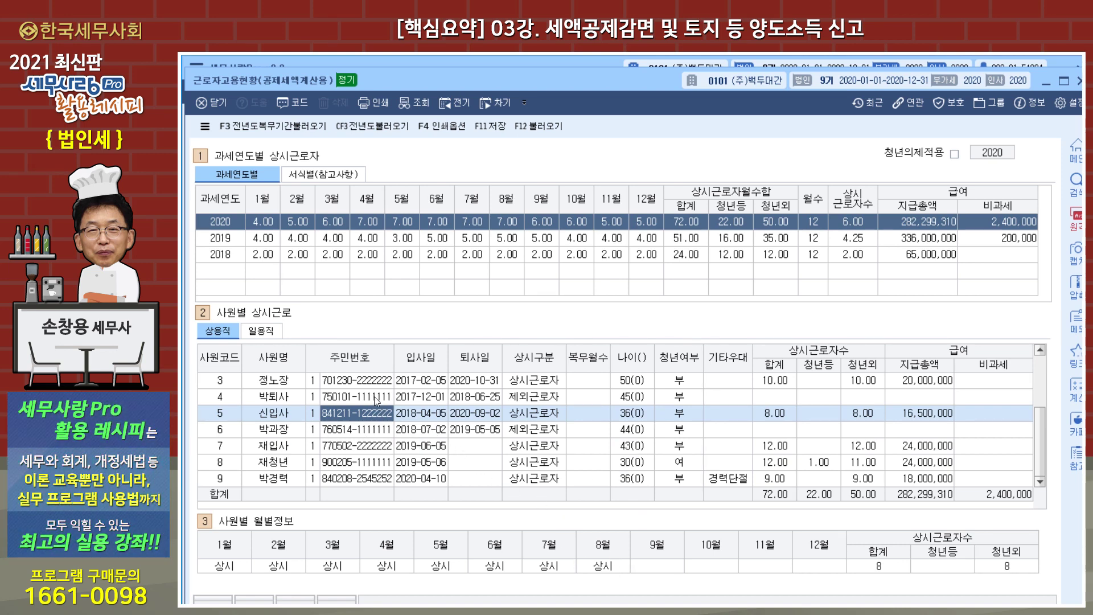
pyautogui.scroll(1, 374, 397)
pyautogui.click(351, 417)
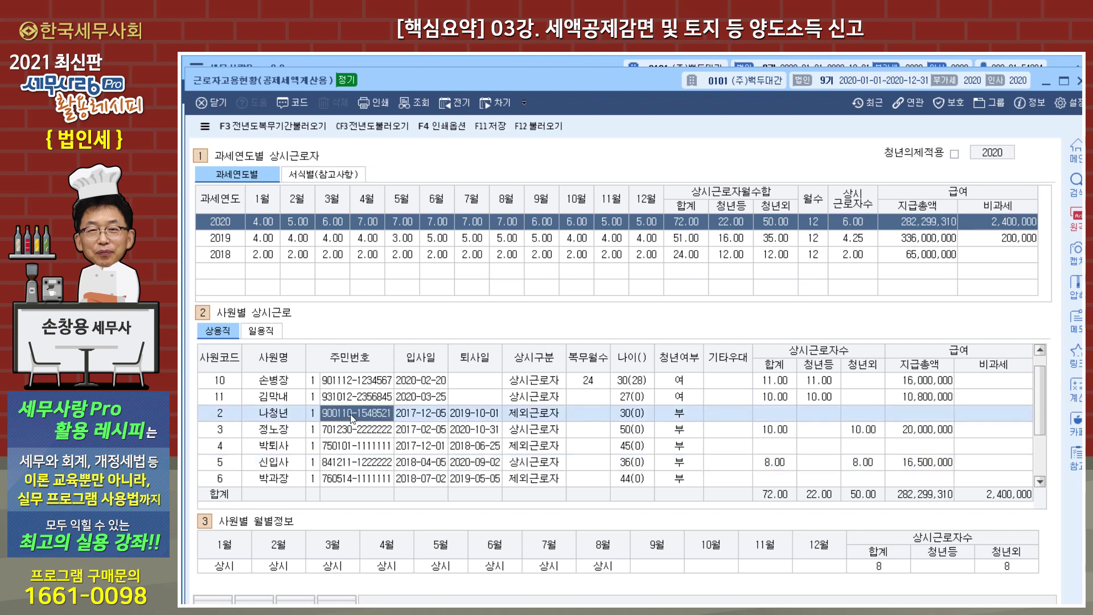
pyautogui.click(360, 397)
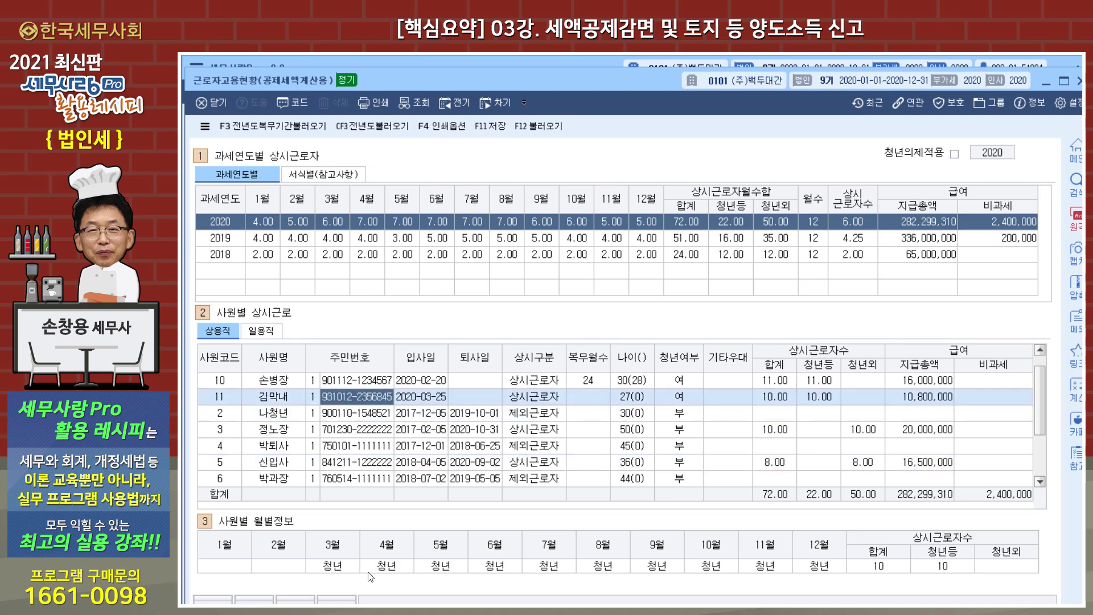
pyautogui.click(358, 381)
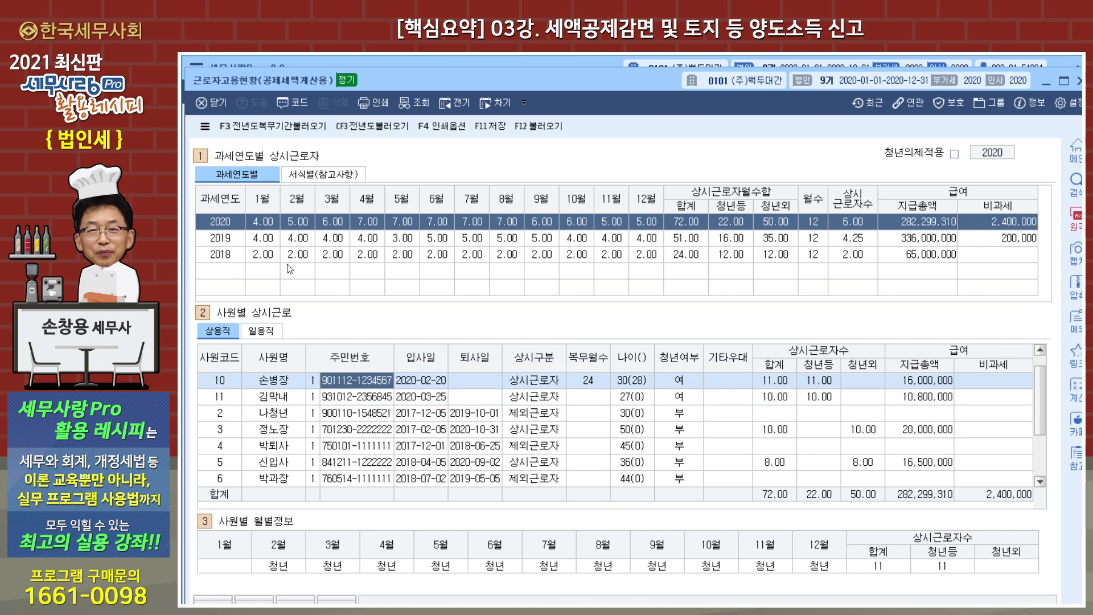
# Show the 2019 per-employee figures and employee 3's 2019 monthly status
pyautogui.click(235, 243)
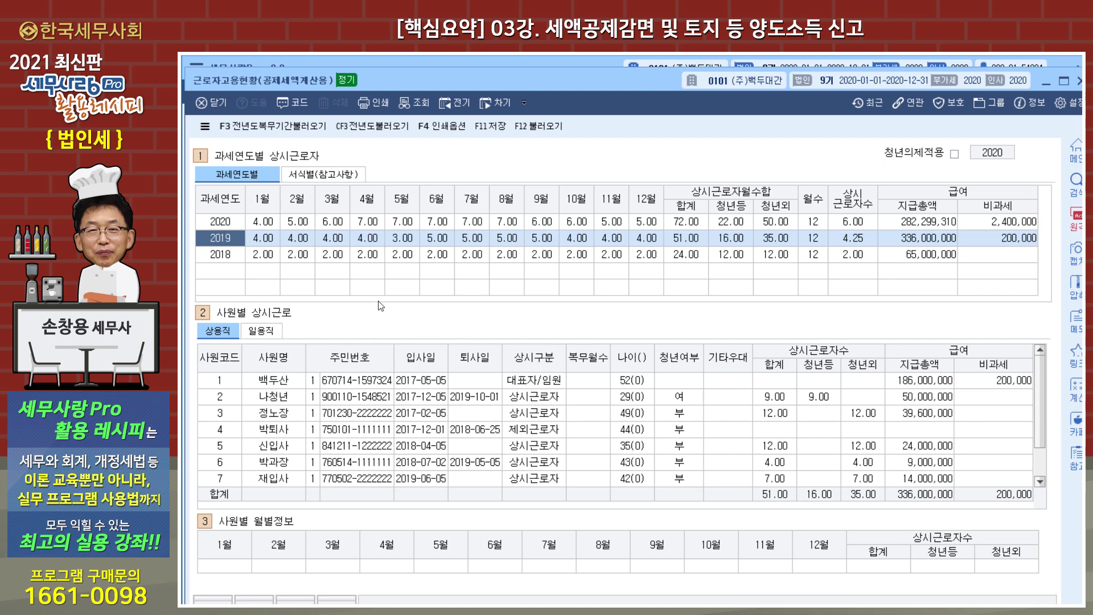
pyautogui.click(368, 414)
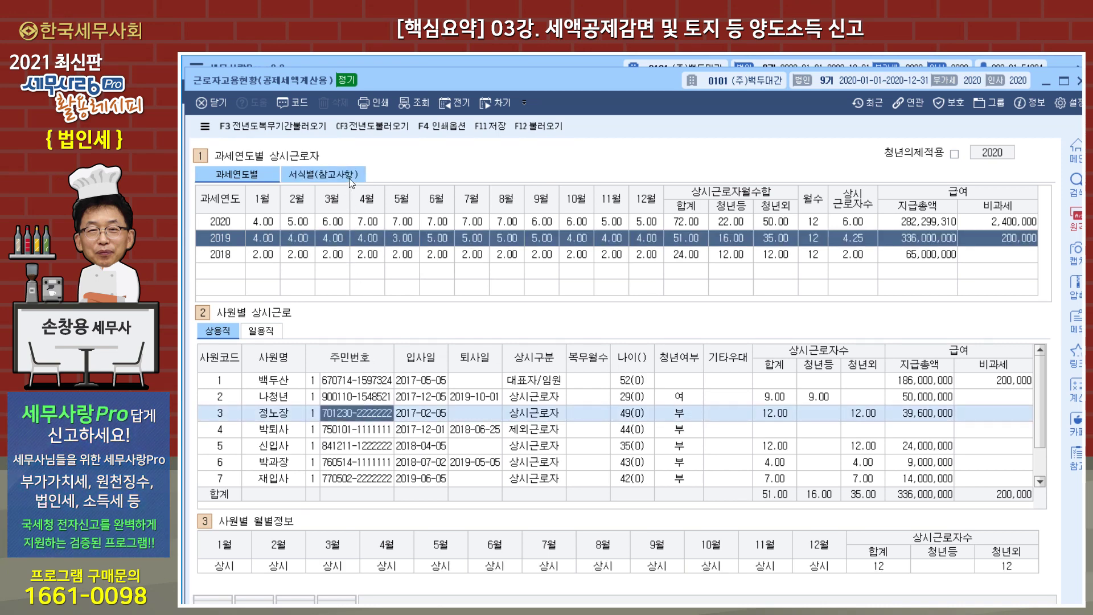
pyautogui.click(323, 175)
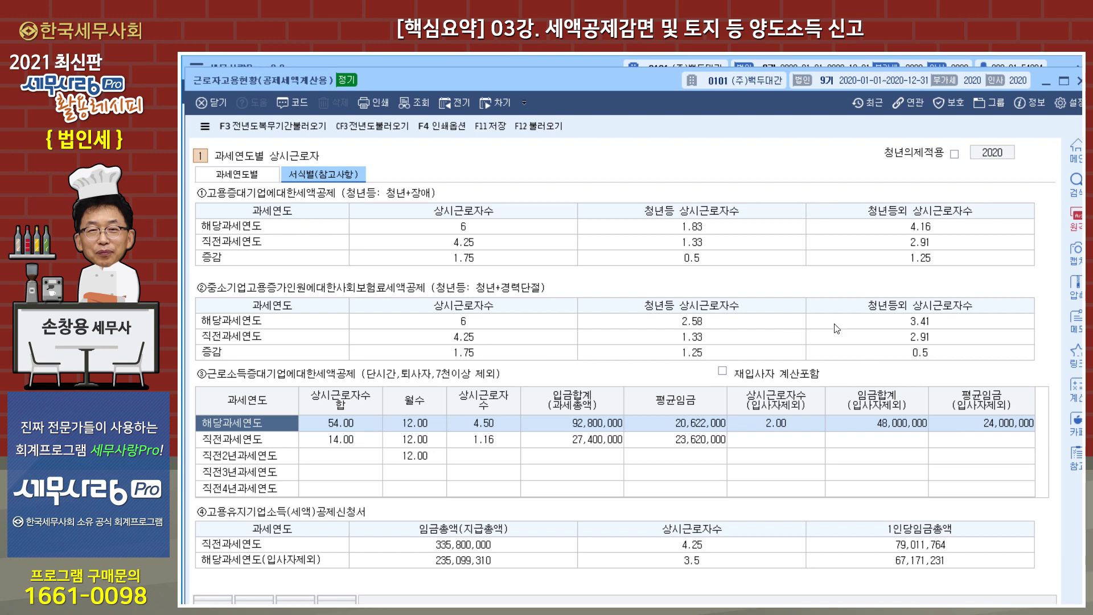
pyautogui.click(244, 176)
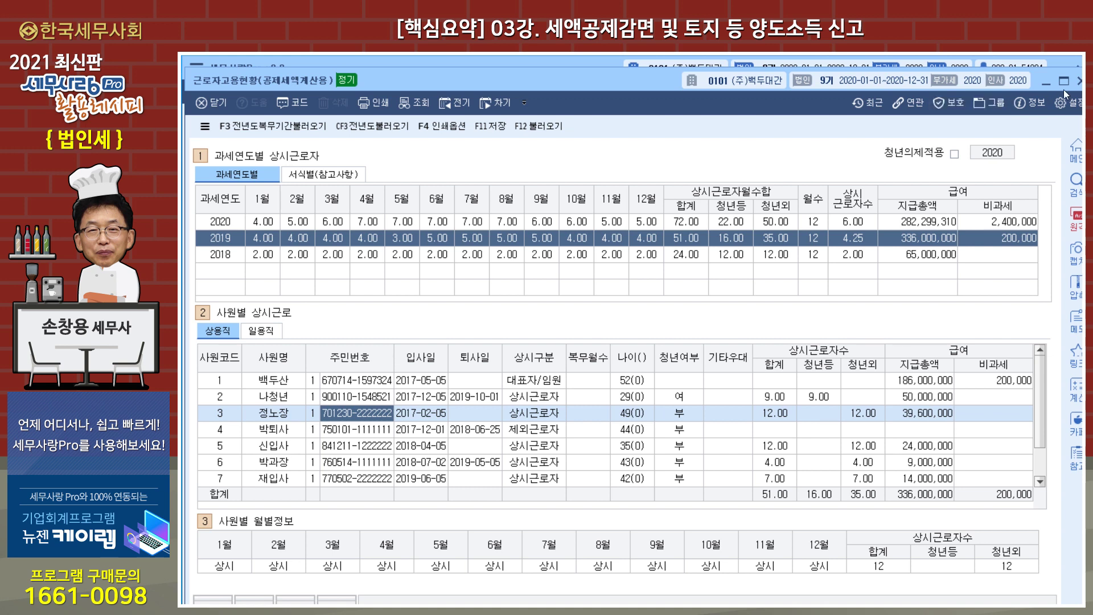
# Save and close 근로자고용현황, then open the 중소기업고용증가인원 social-insurance credit form
pyautogui.click(1077, 80)
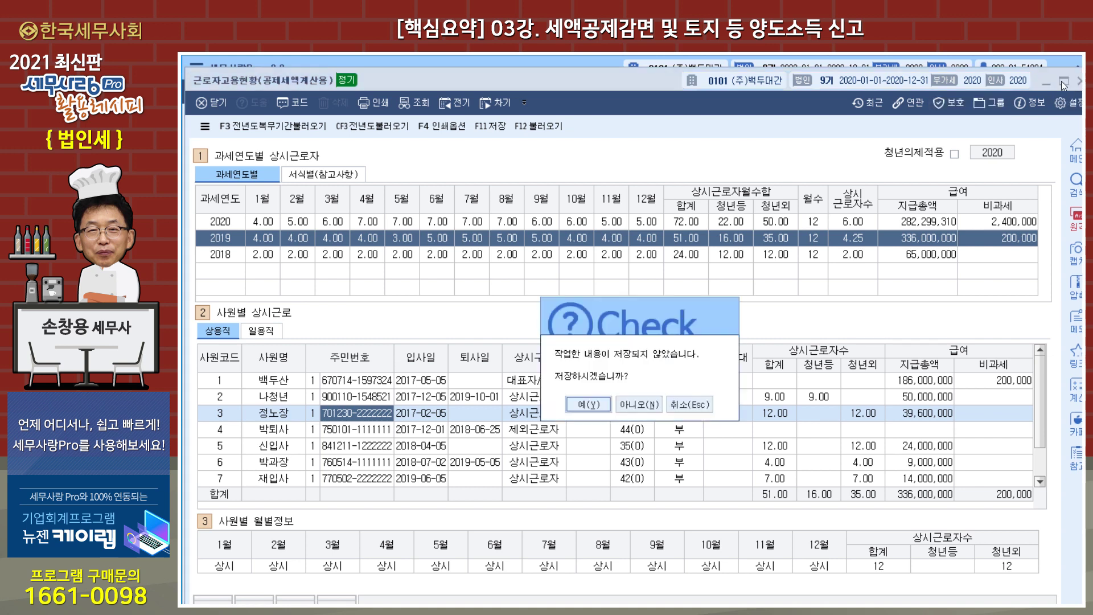
pyautogui.click(602, 409)
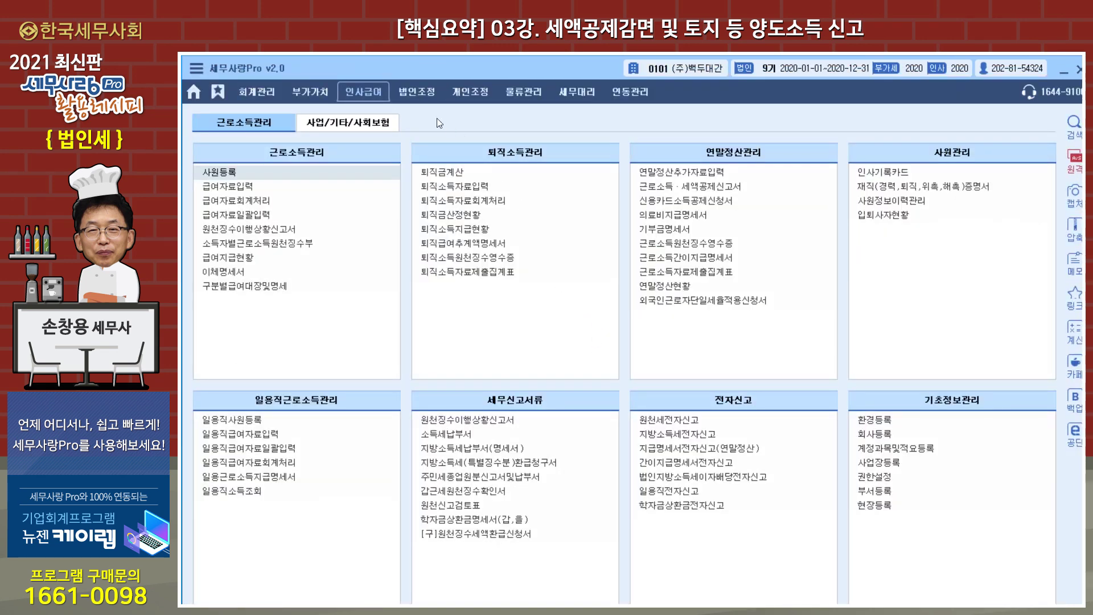
pyautogui.click(416, 92)
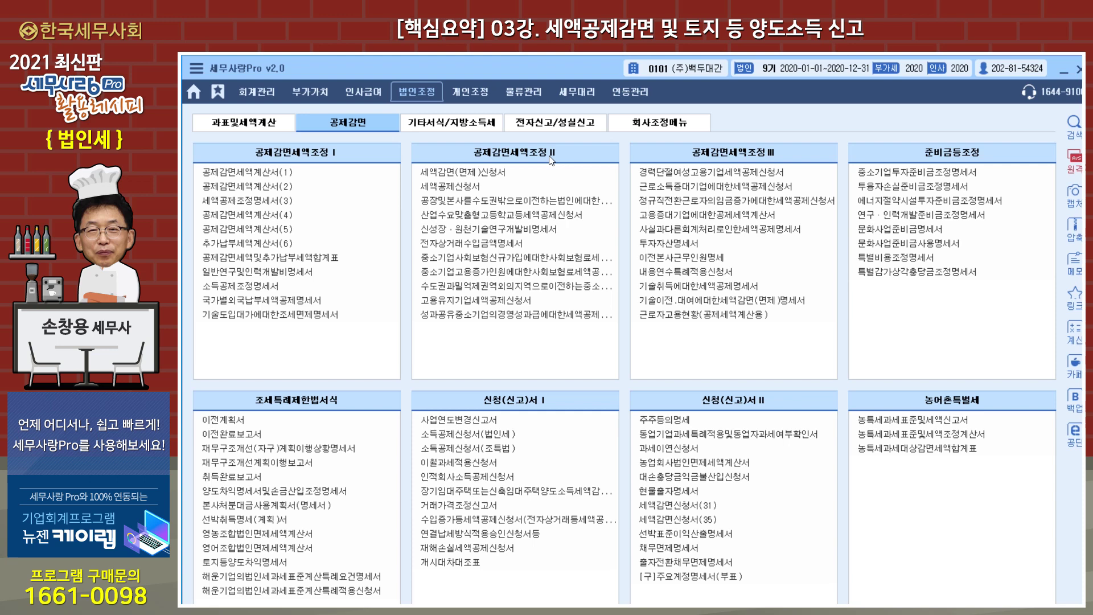
pyautogui.click(498, 278)
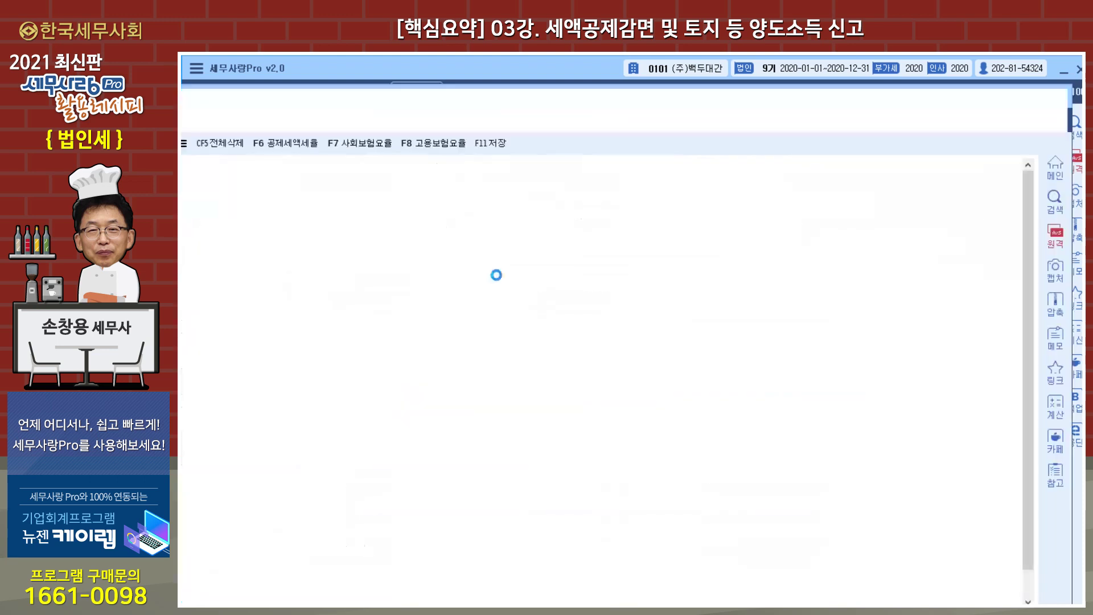
# Check the 46,800,000 wage (11), 800,000 subsidy (14) and the 0.80% 고용보험요율
pyautogui.moveTo(521, 99); pyautogui.dragTo(551, 78)
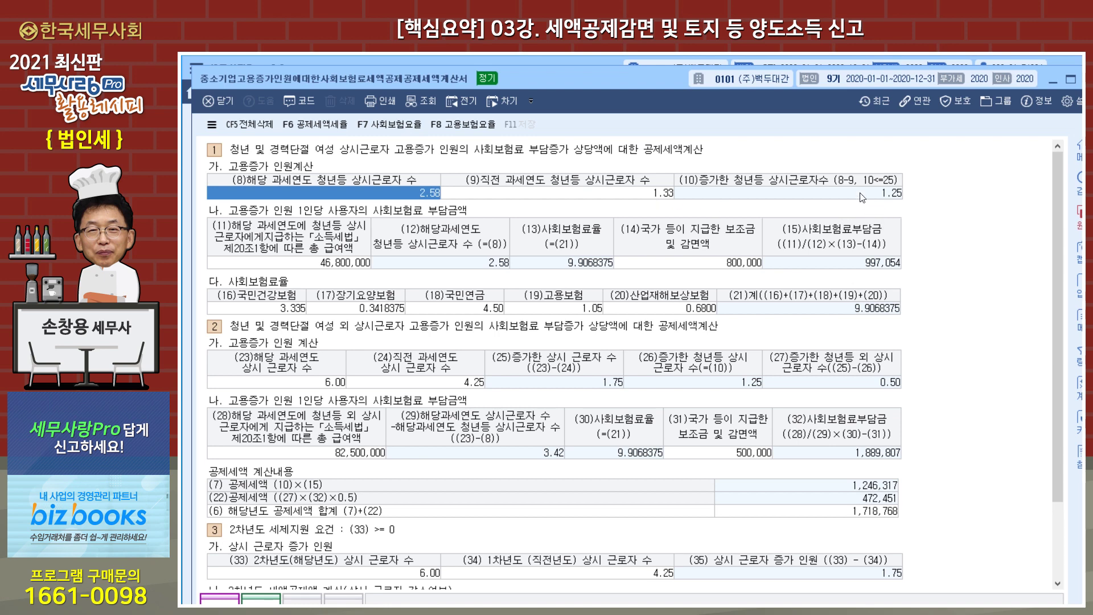
pyautogui.click(306, 264)
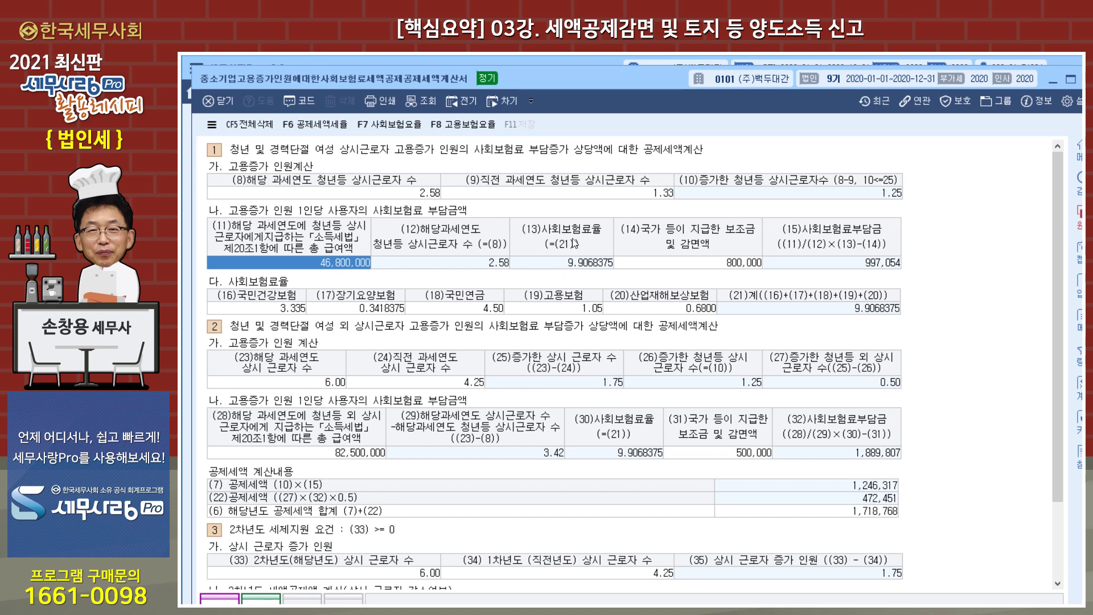
pyautogui.click(672, 264)
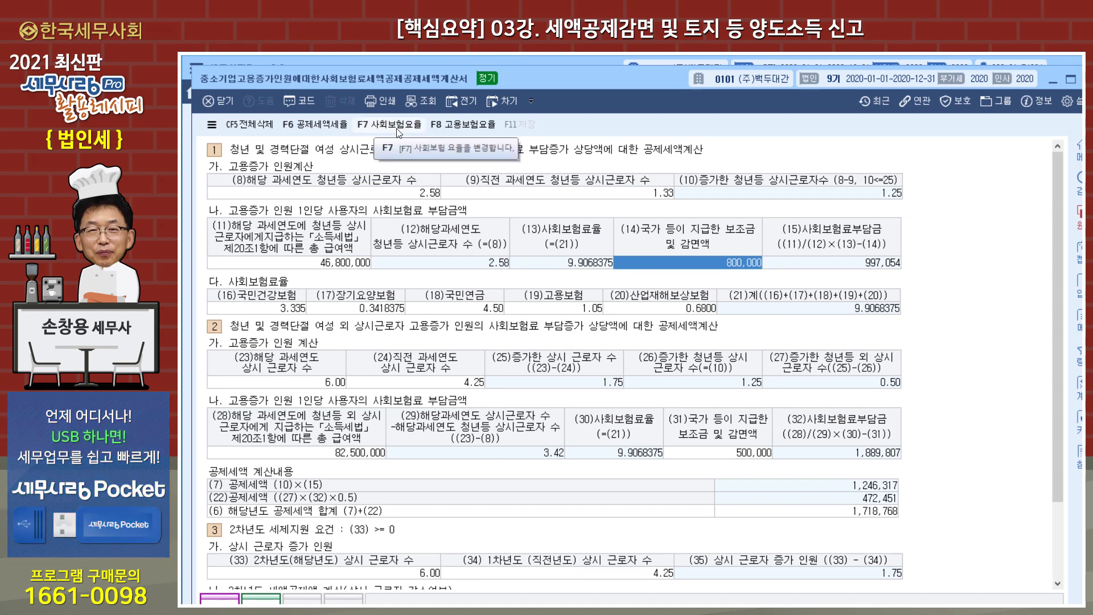
pyautogui.click(472, 133)
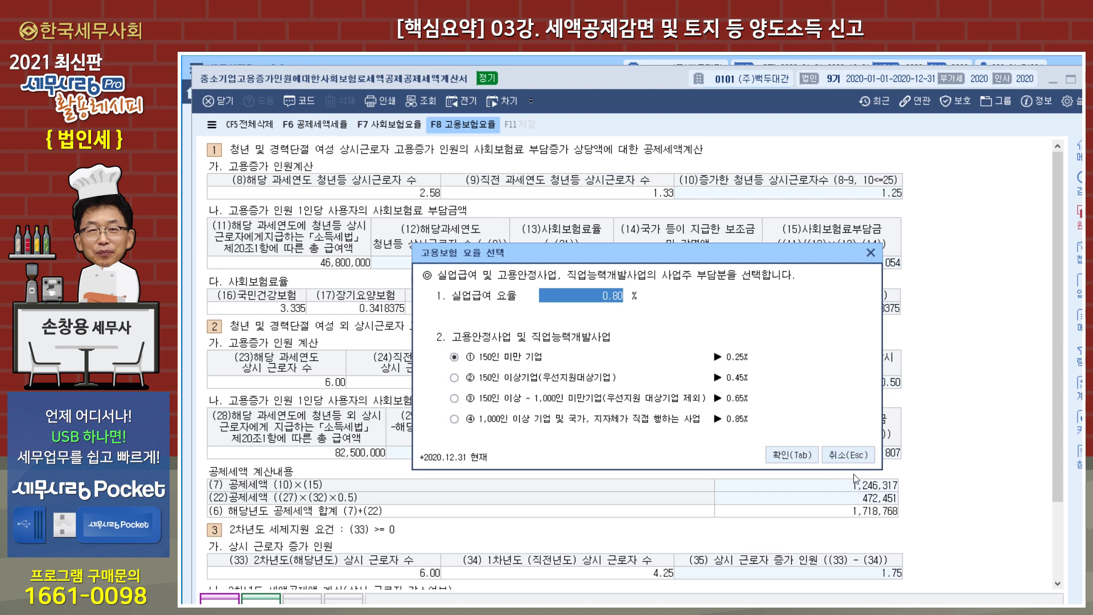
pyautogui.click(793, 455)
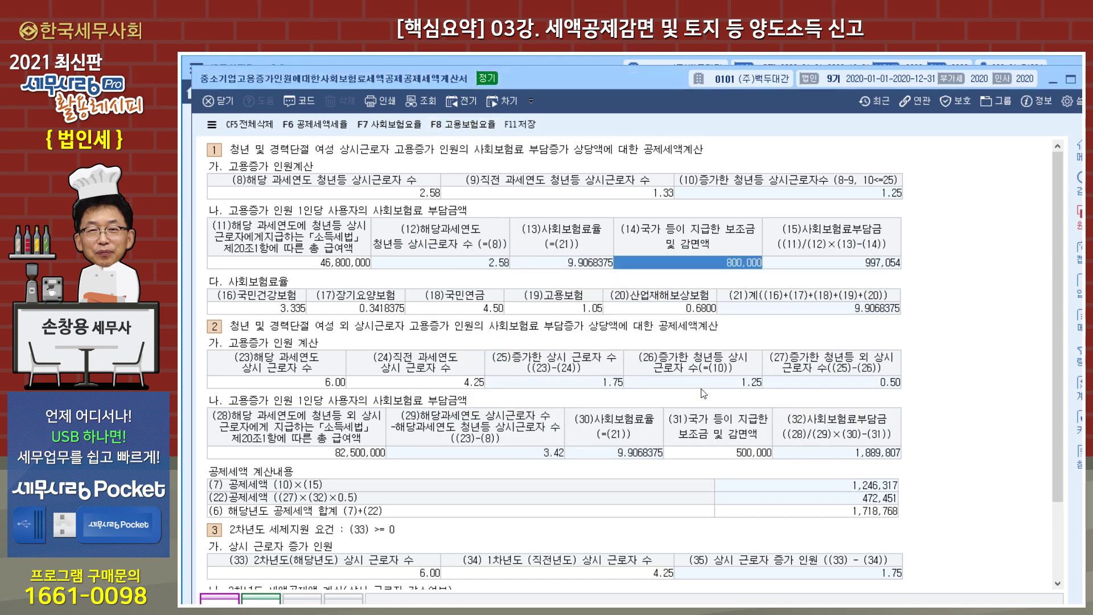
pyautogui.click(383, 125)
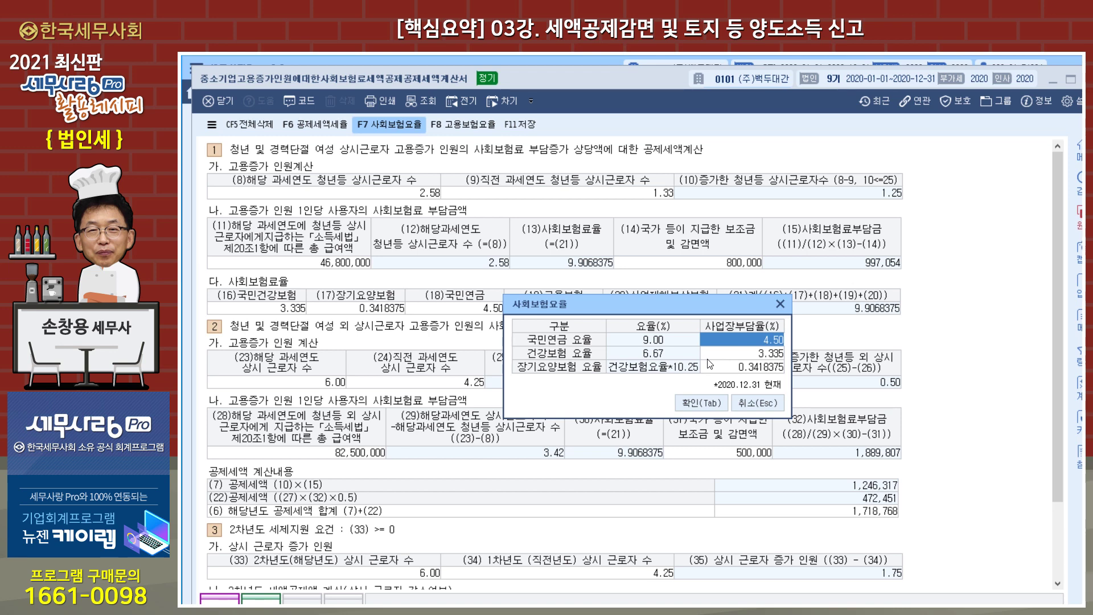
pyautogui.click(705, 403)
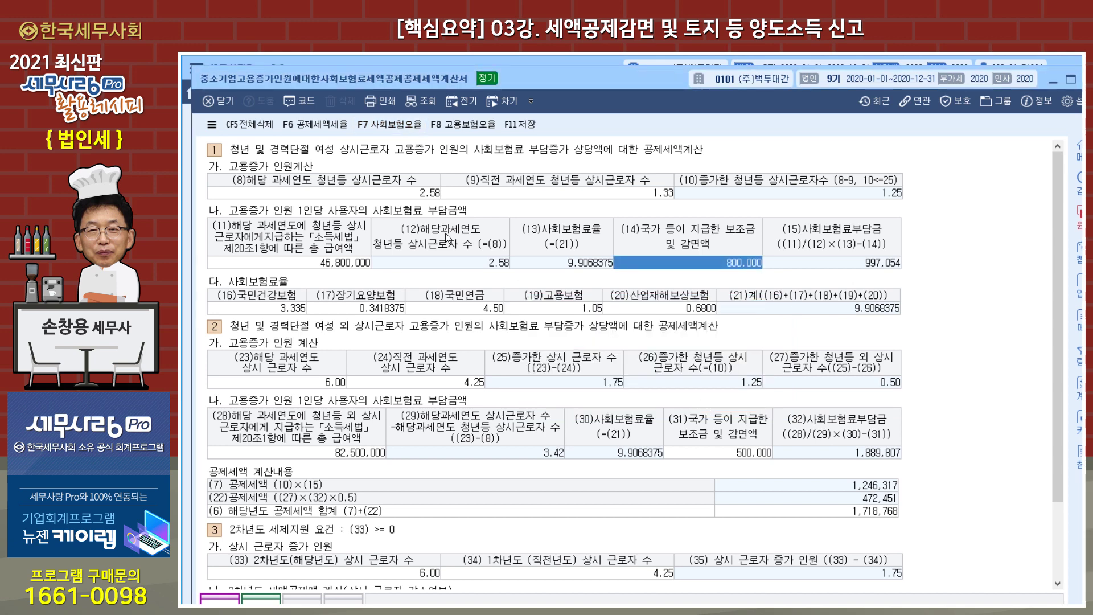
pyautogui.click(312, 125)
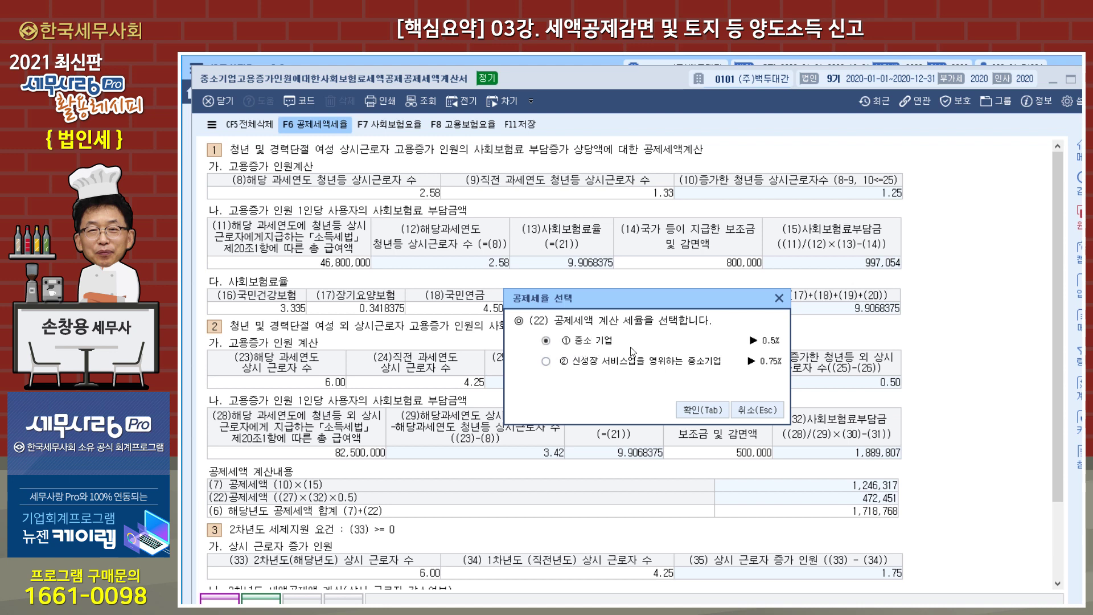
pyautogui.click(695, 411)
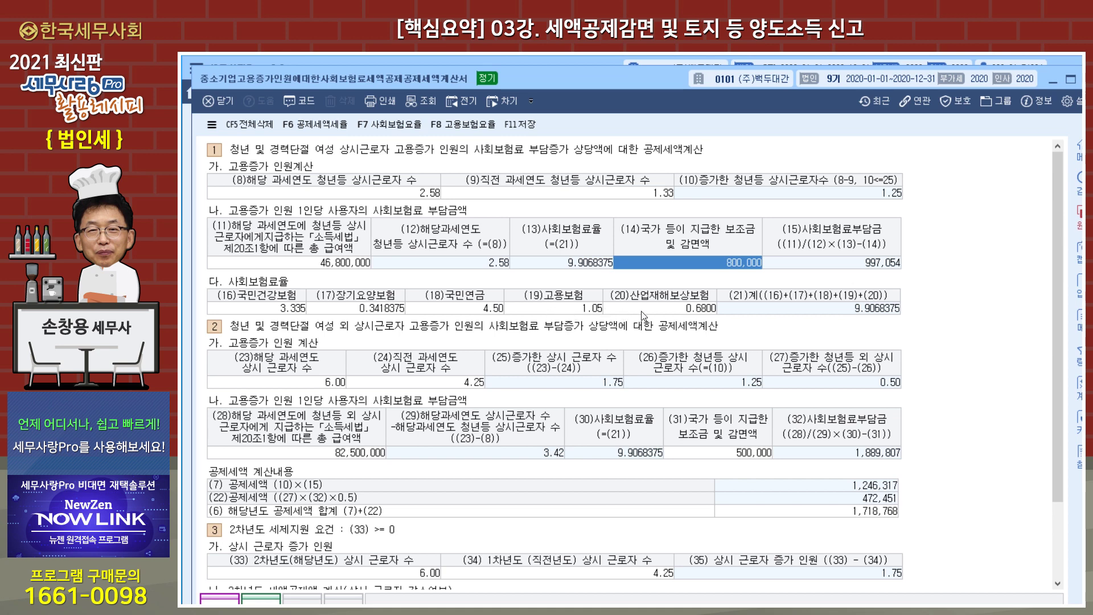
pyautogui.click(662, 312)
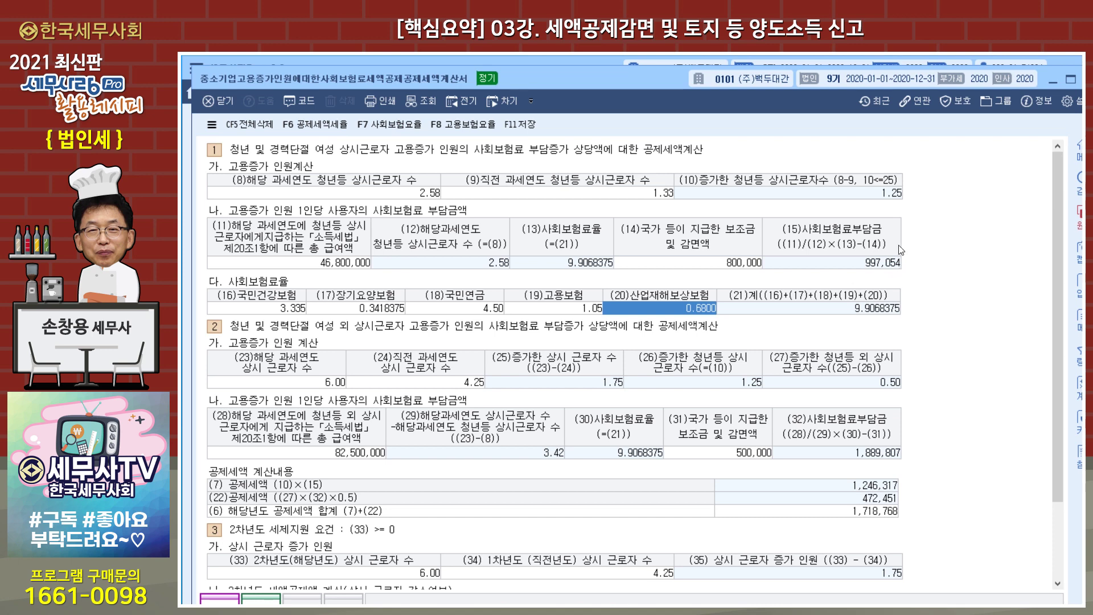
pyautogui.click(301, 382)
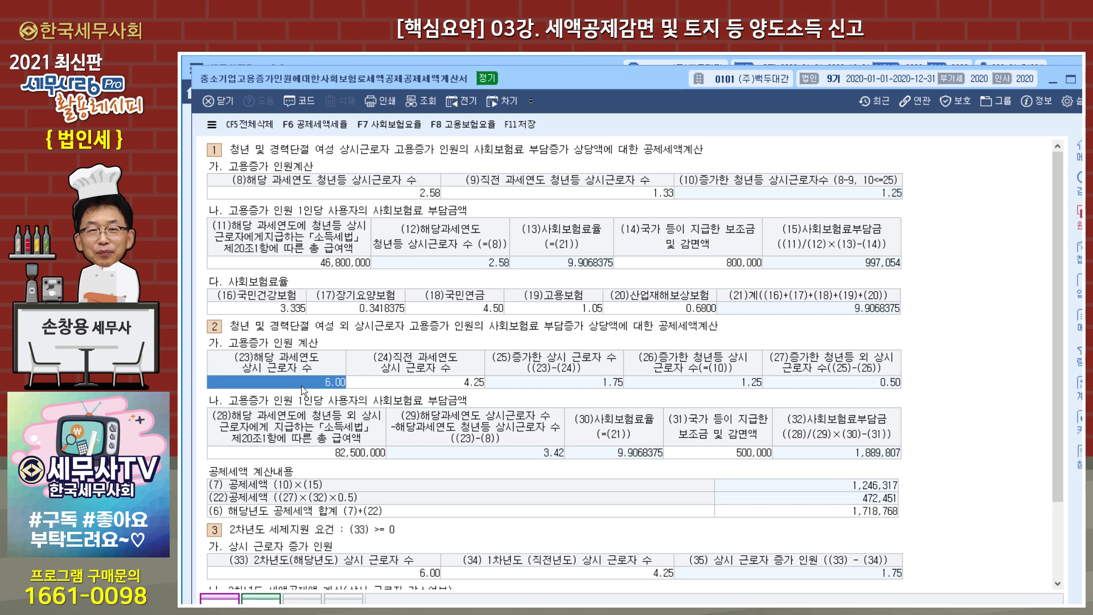
pyautogui.click(468, 385)
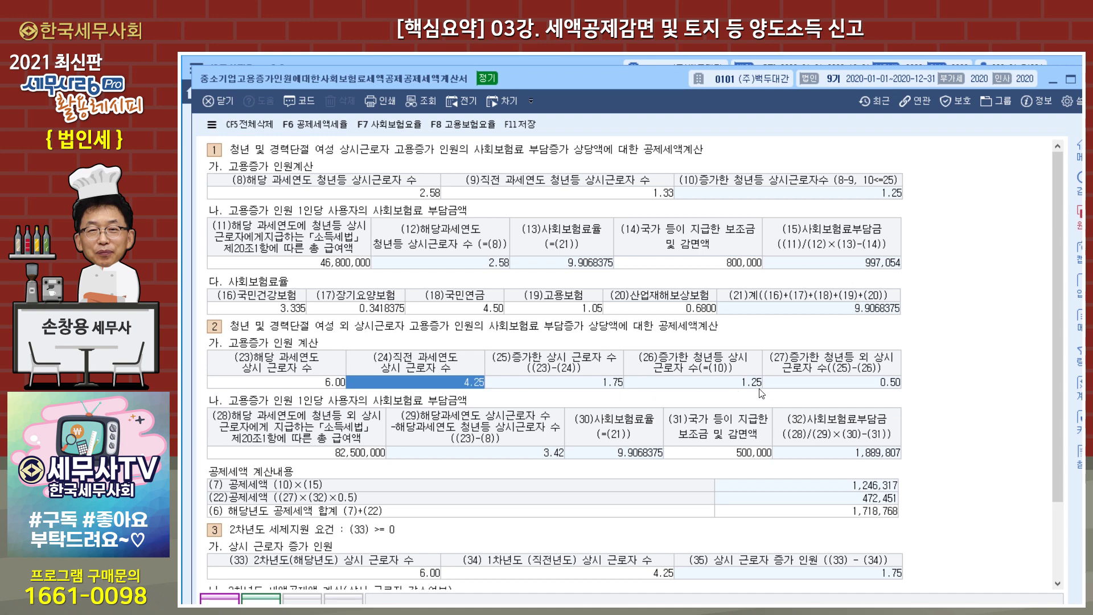
pyautogui.click(350, 456)
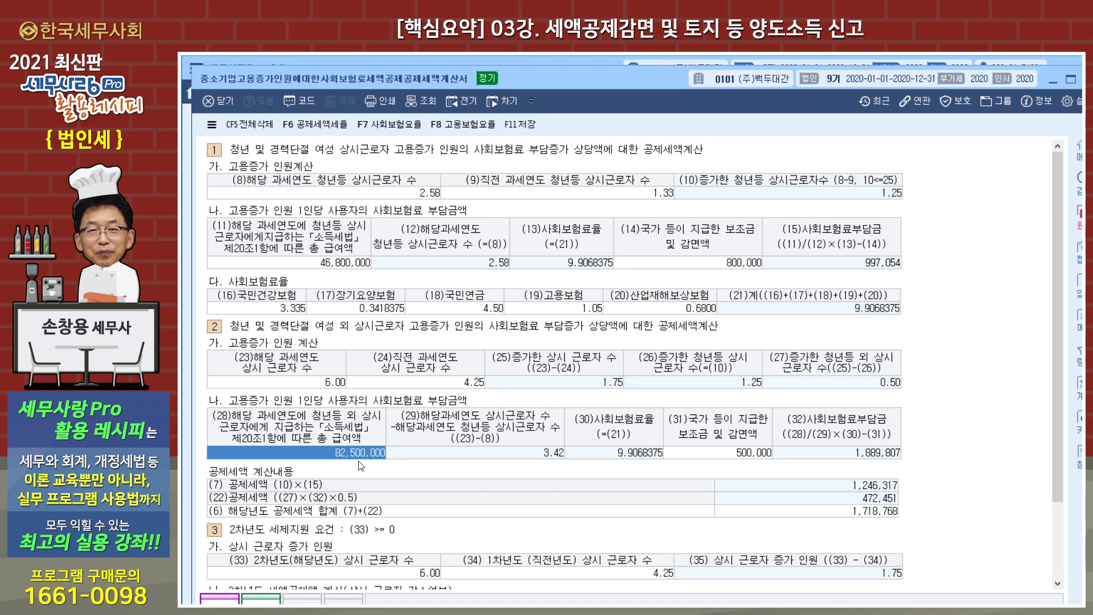
pyautogui.click(743, 456)
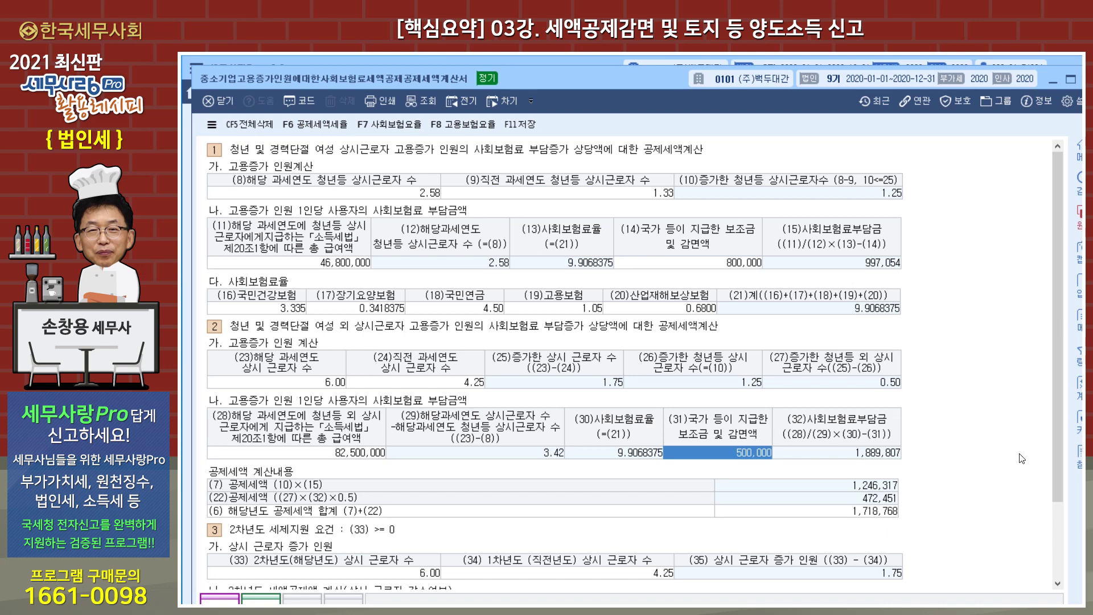
pyautogui.moveTo(1061, 433); pyautogui.dragTo(1053, 552)
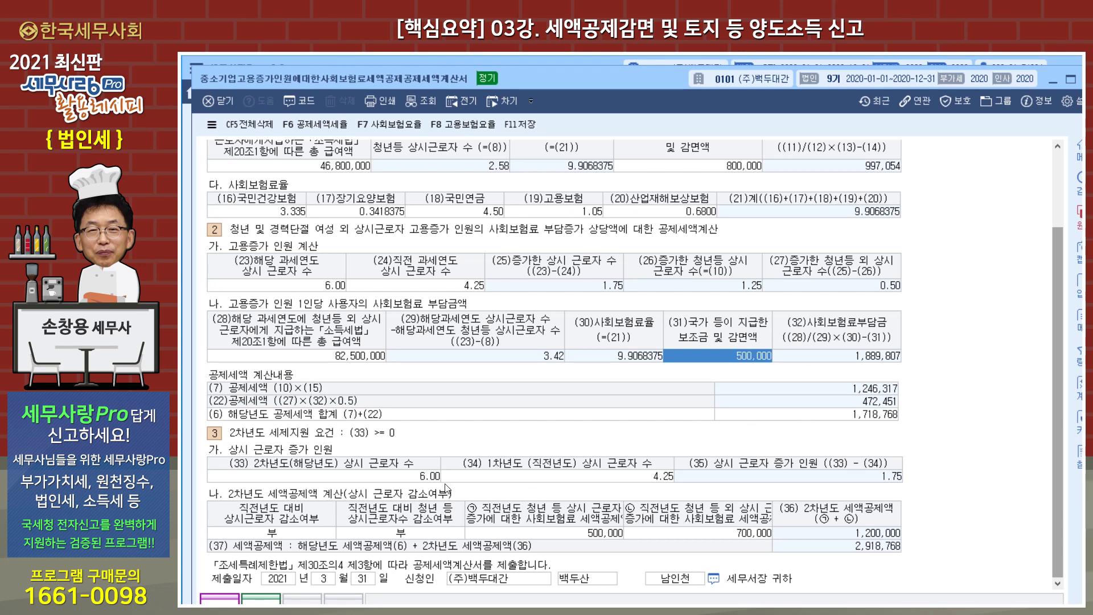
pyautogui.click(588, 539)
pyautogui.click(756, 541)
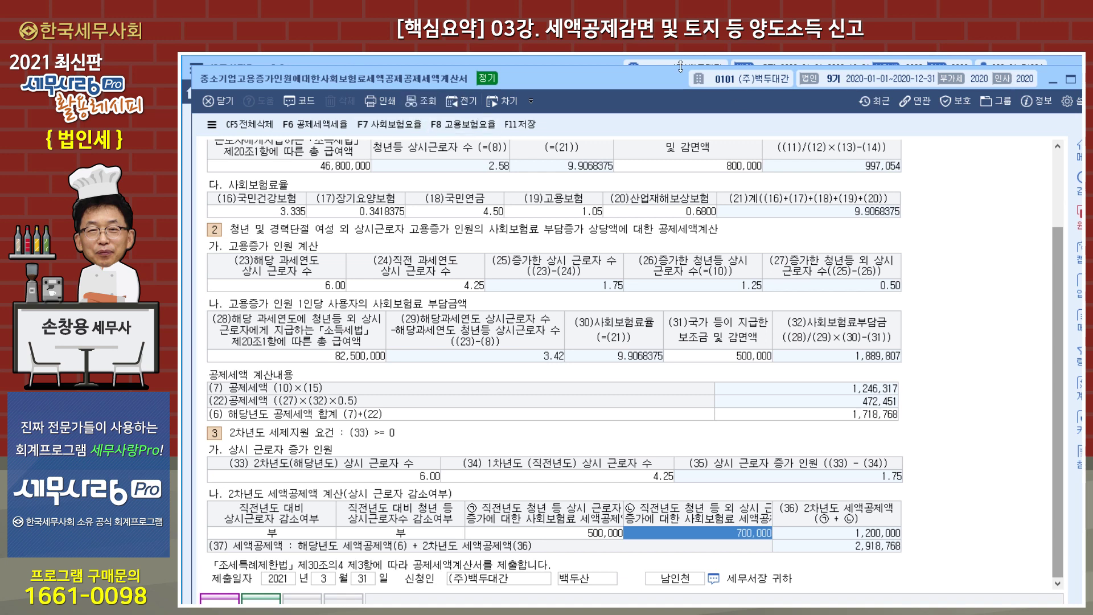
pyautogui.moveTo(607, 84); pyautogui.dragTo(559, 80)
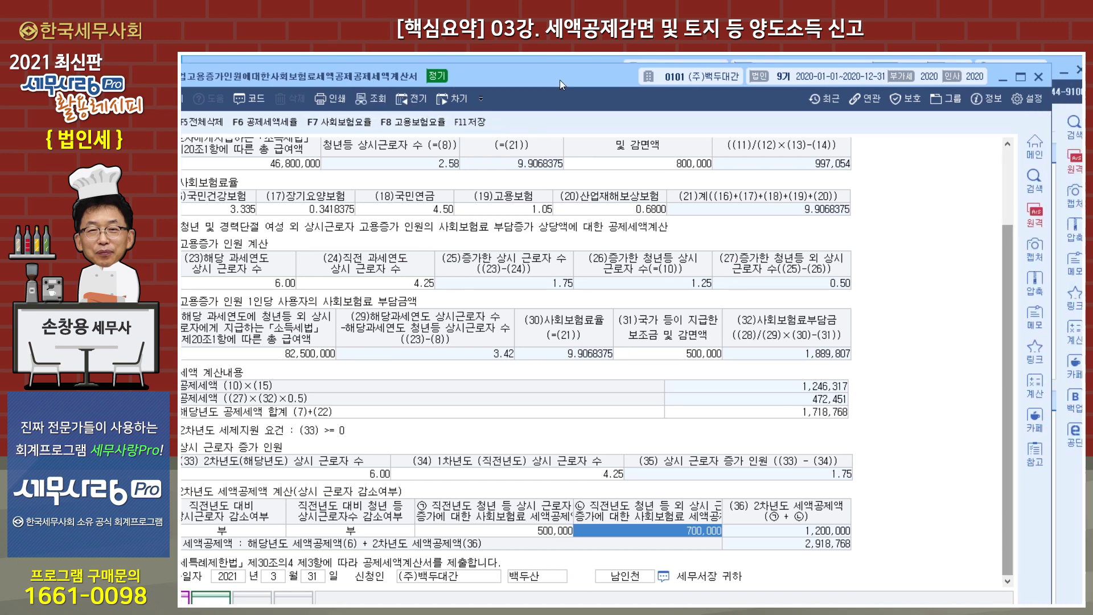
# Save the social-insurance credit form and load computed credits into 세액공제조정명세서(3)
pyautogui.click(1038, 76)
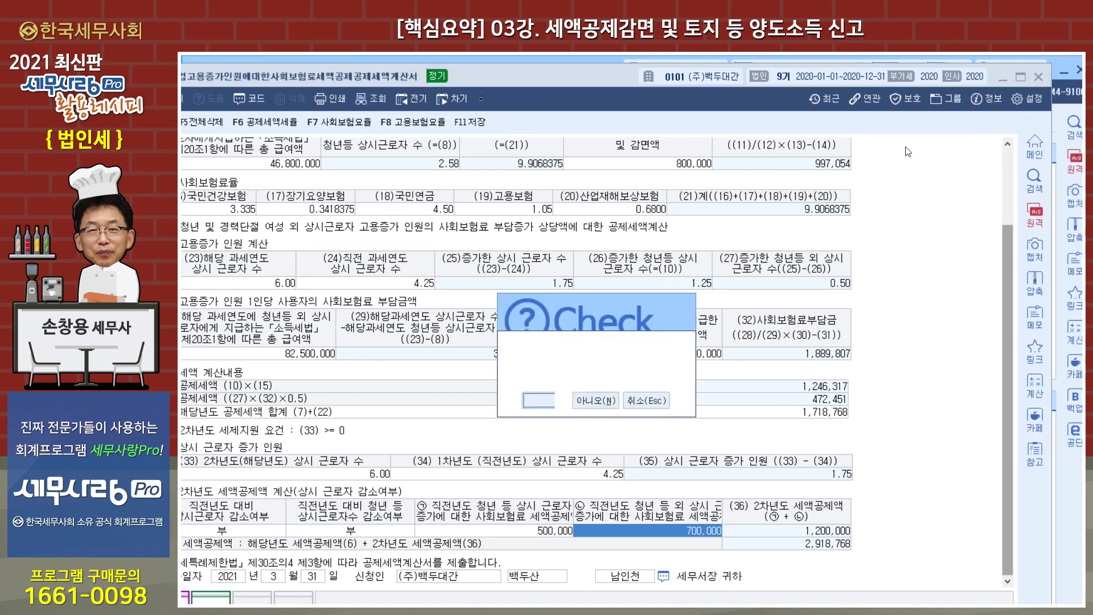
pyautogui.click(542, 401)
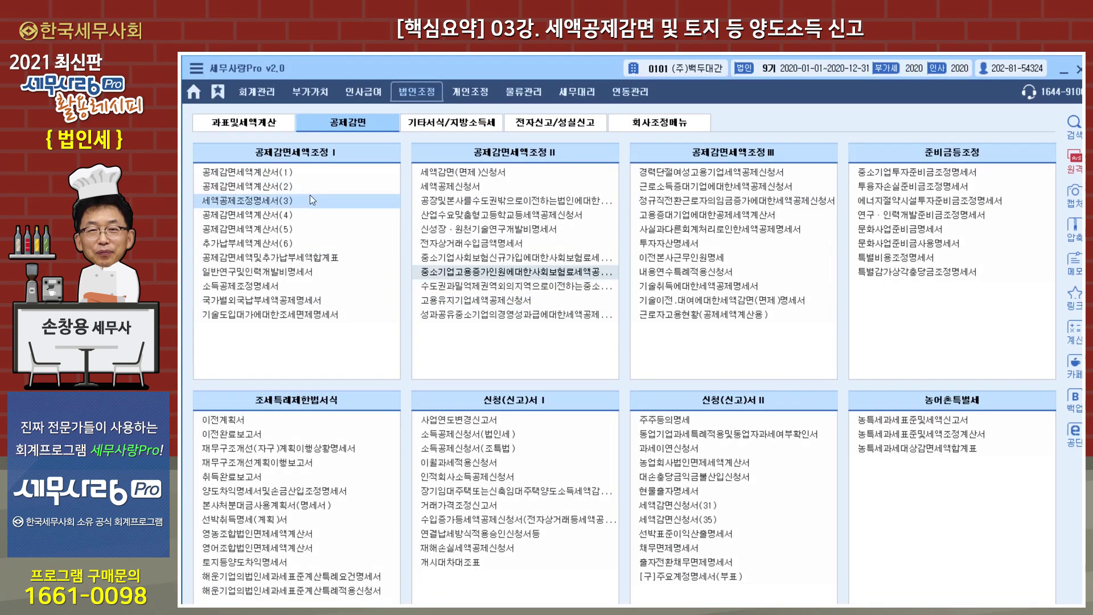
pyautogui.click(274, 202)
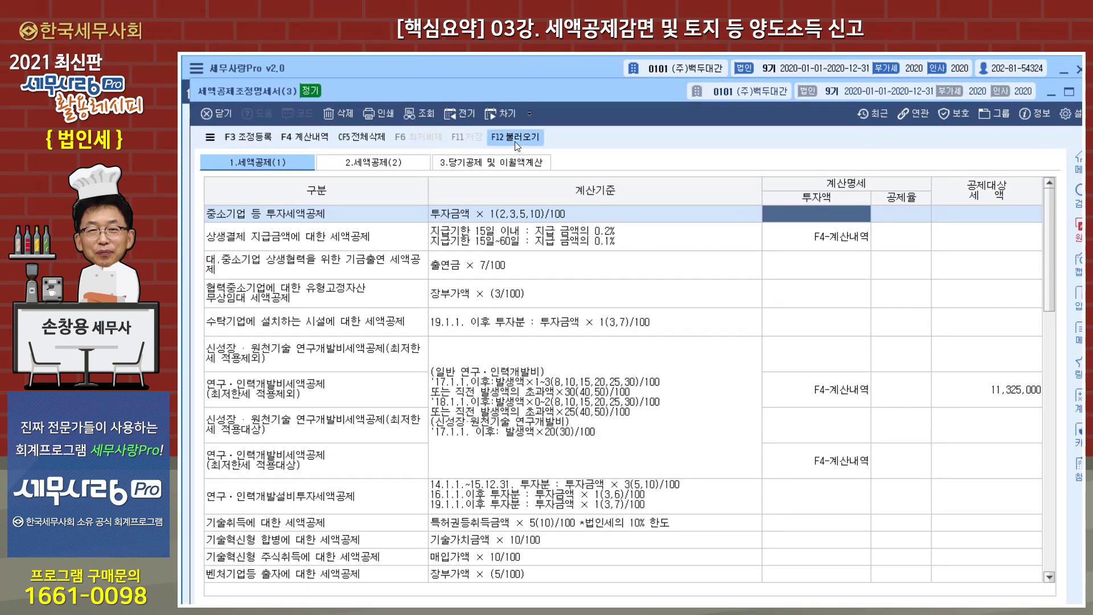
pyautogui.click(516, 138)
pyautogui.click(613, 470)
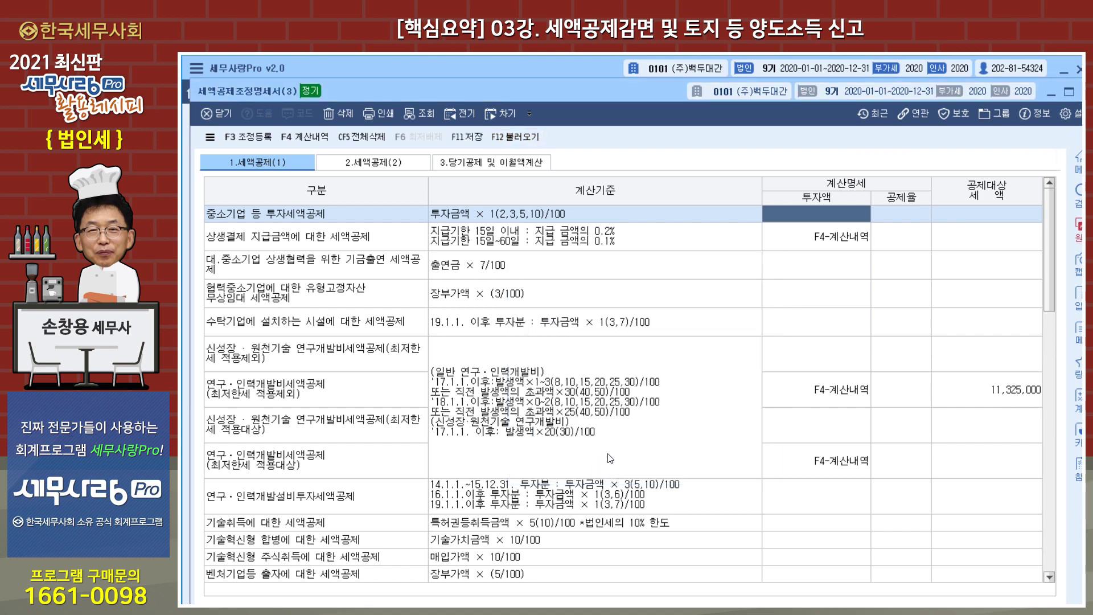
pyautogui.scroll(-10, 618, 442)
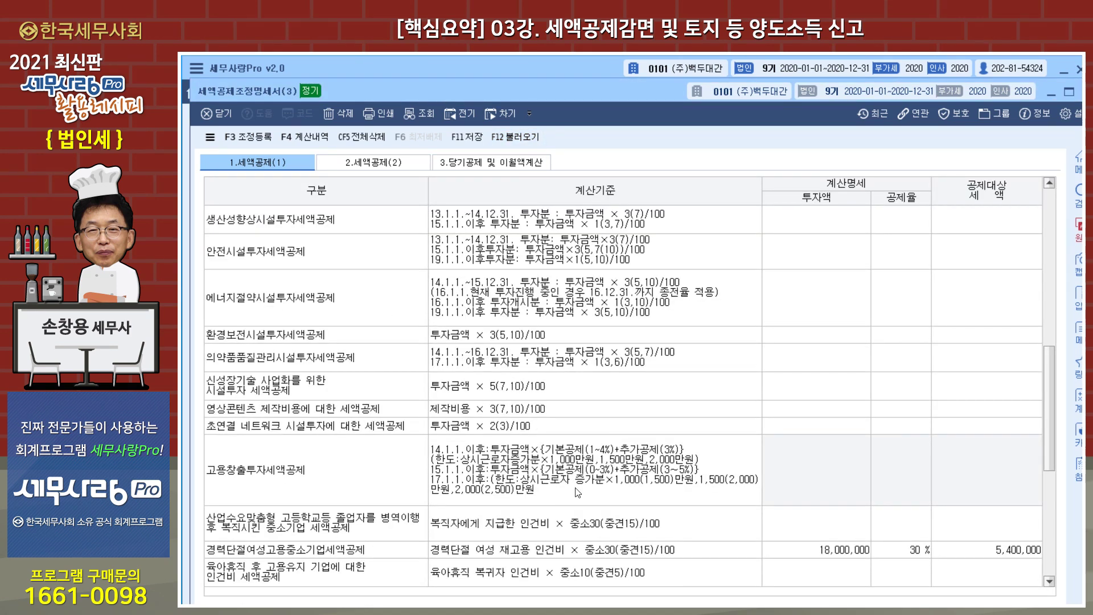
pyautogui.scroll(-5, 578, 492)
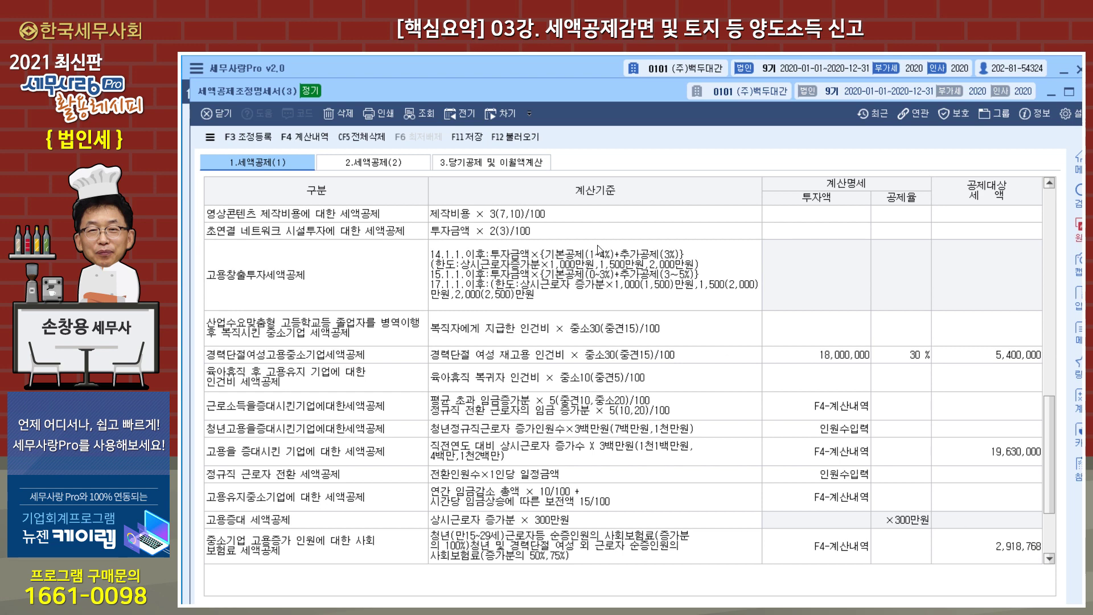
# Verify the employment-increase credit's 2,918,768 claimed and deductible amounts, then save and close the worksheet
pyautogui.click(487, 164)
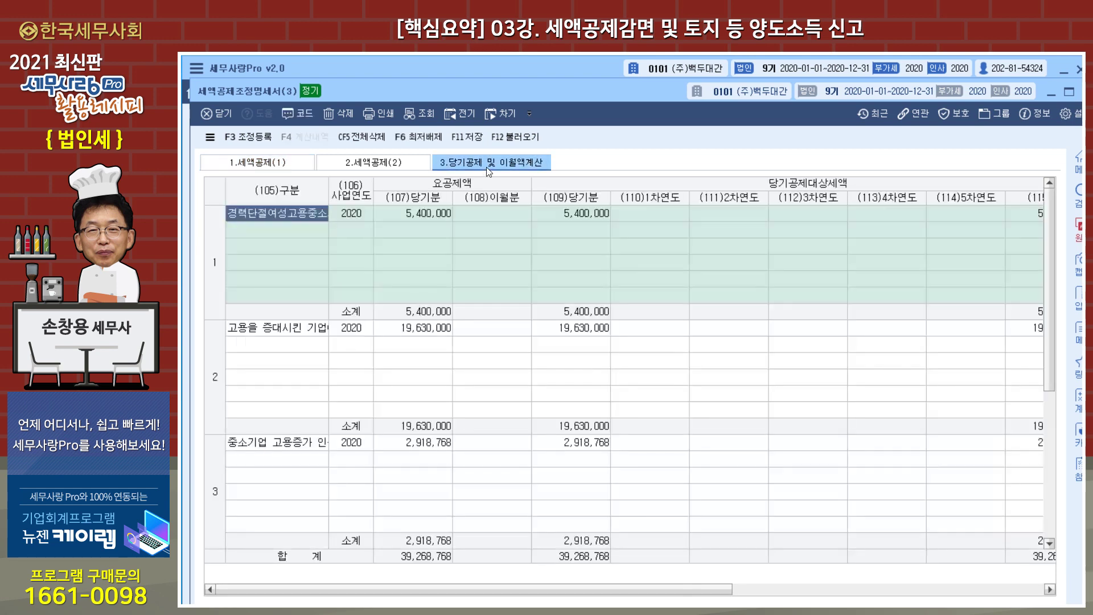
pyautogui.click(265, 447)
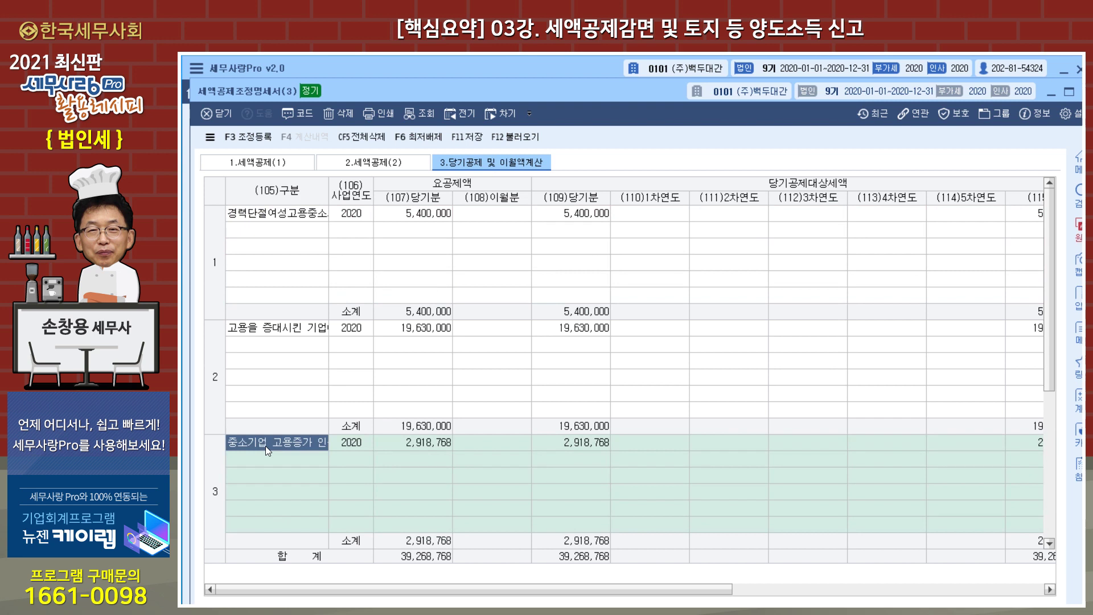
pyautogui.click(352, 446)
pyautogui.click(420, 447)
pyautogui.click(577, 446)
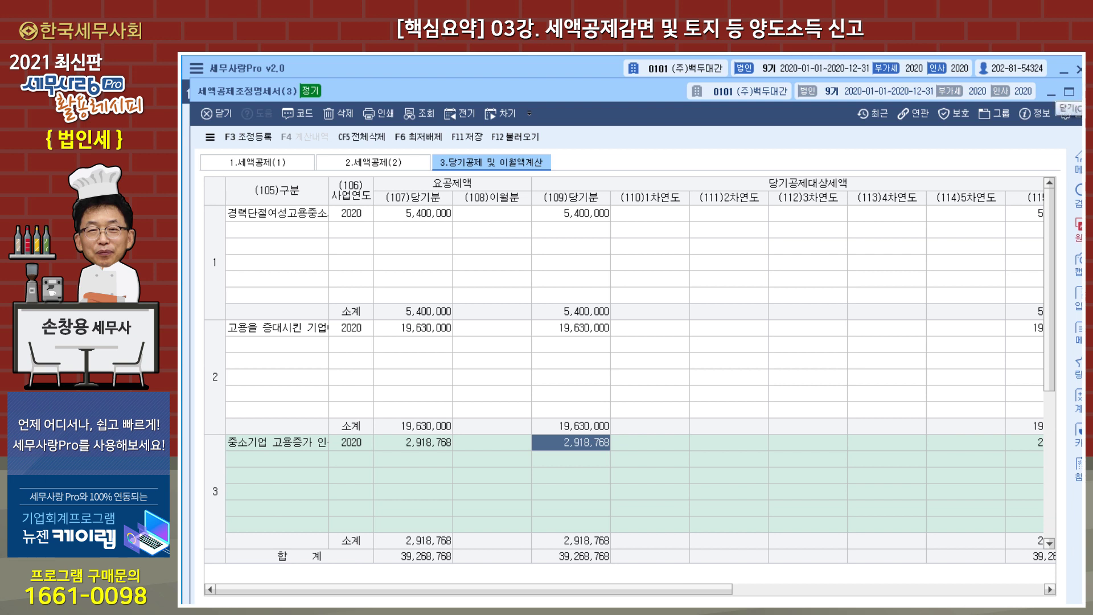
pyautogui.click(1086, 91)
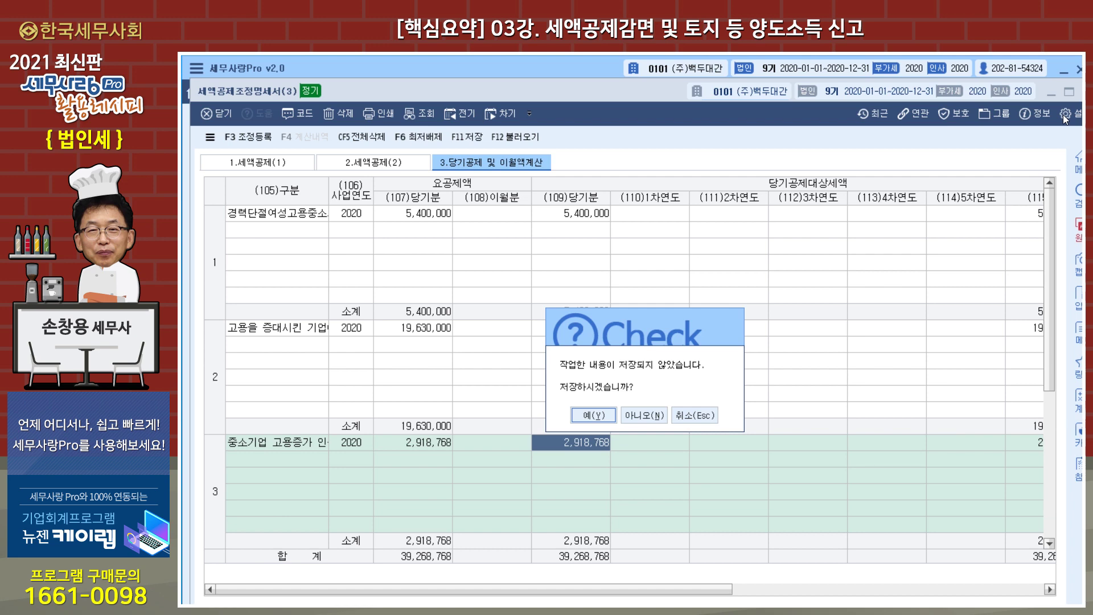
pyautogui.click(606, 420)
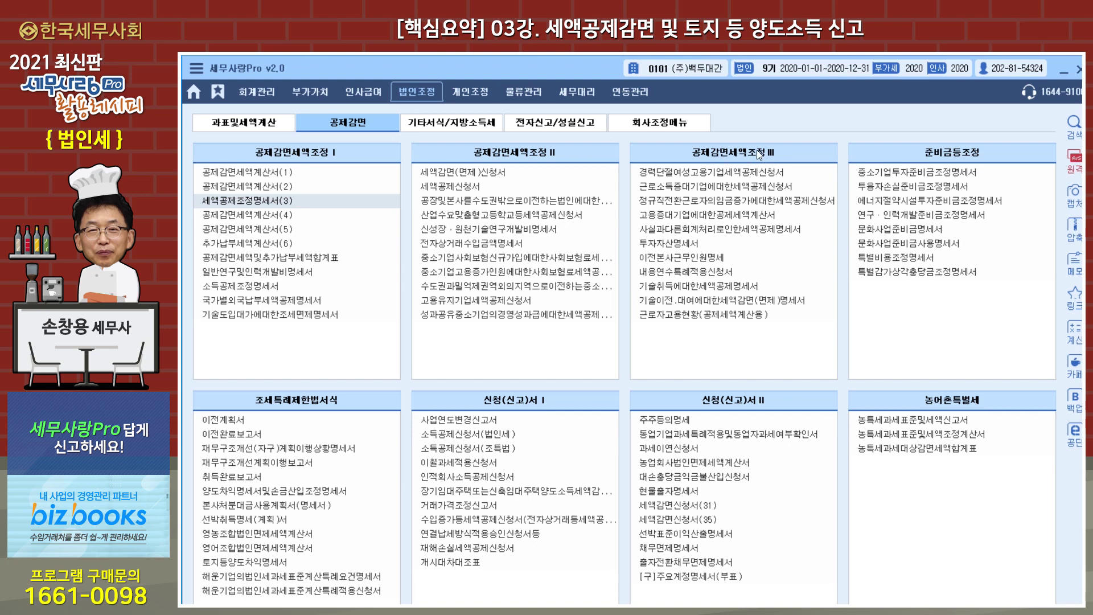
pyautogui.click(683, 318)
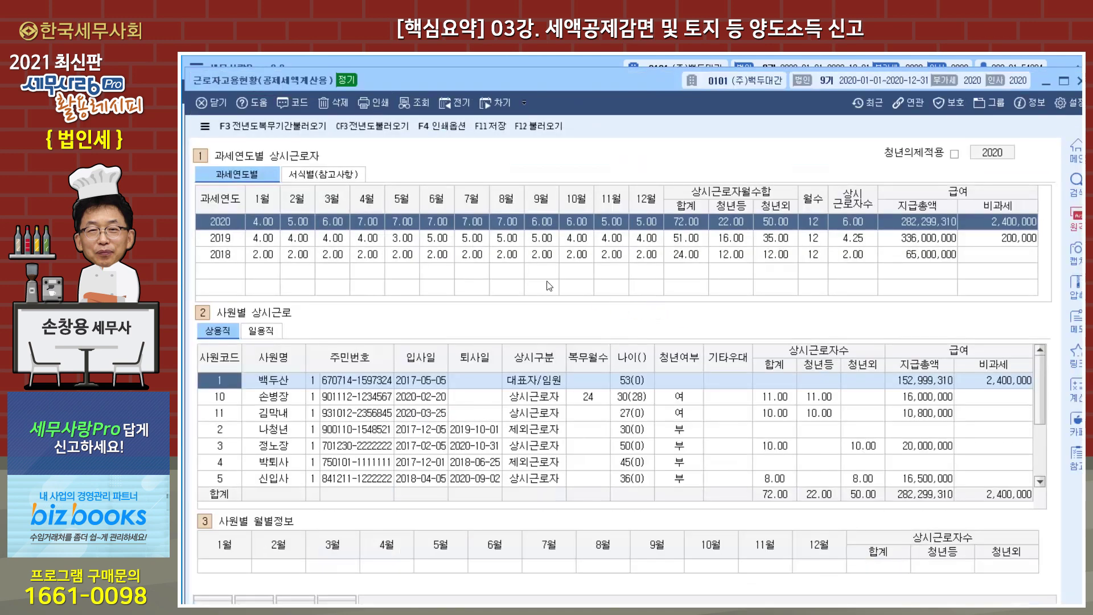
pyautogui.click(334, 174)
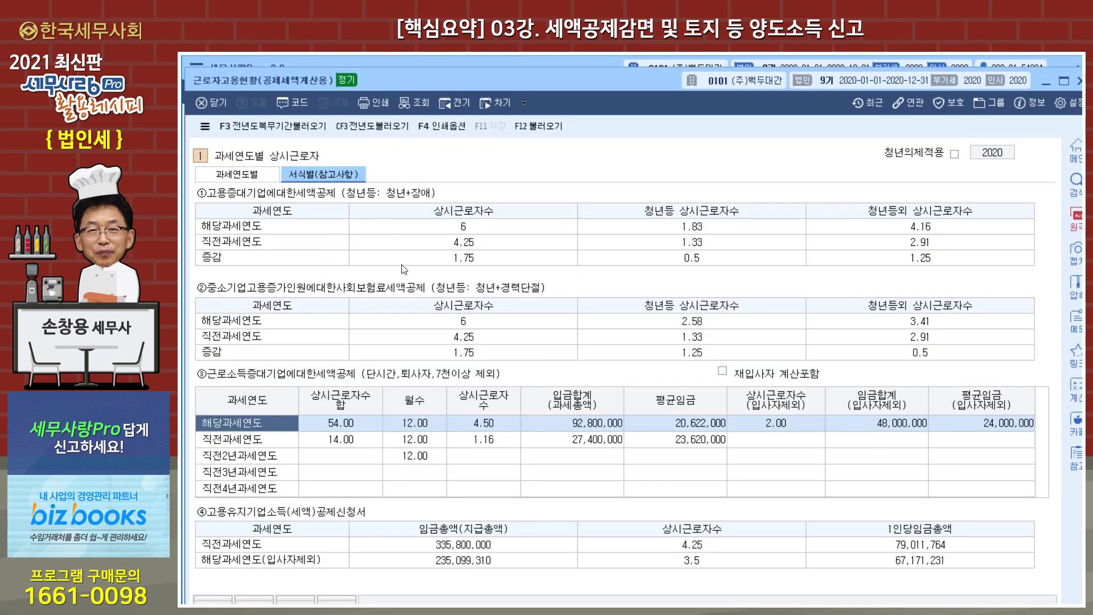
pyautogui.click(1081, 84)
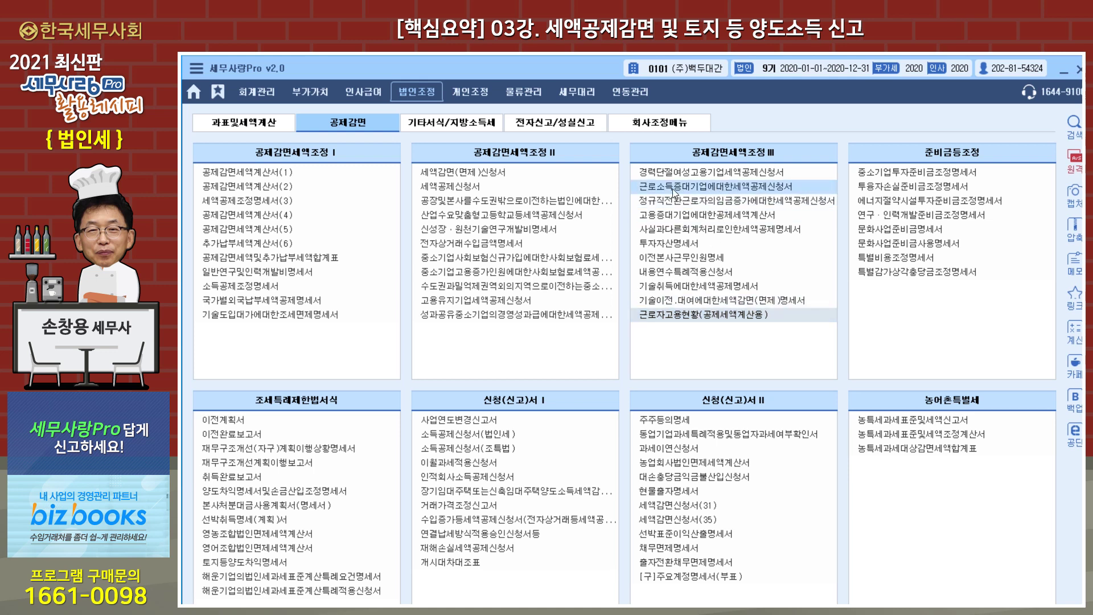
# Open 고용증대기업에대한공제세액계산서 and check headcounts: 6 current, 4.25 prior, 1.75 increase
pyautogui.doubleClick(679, 220)
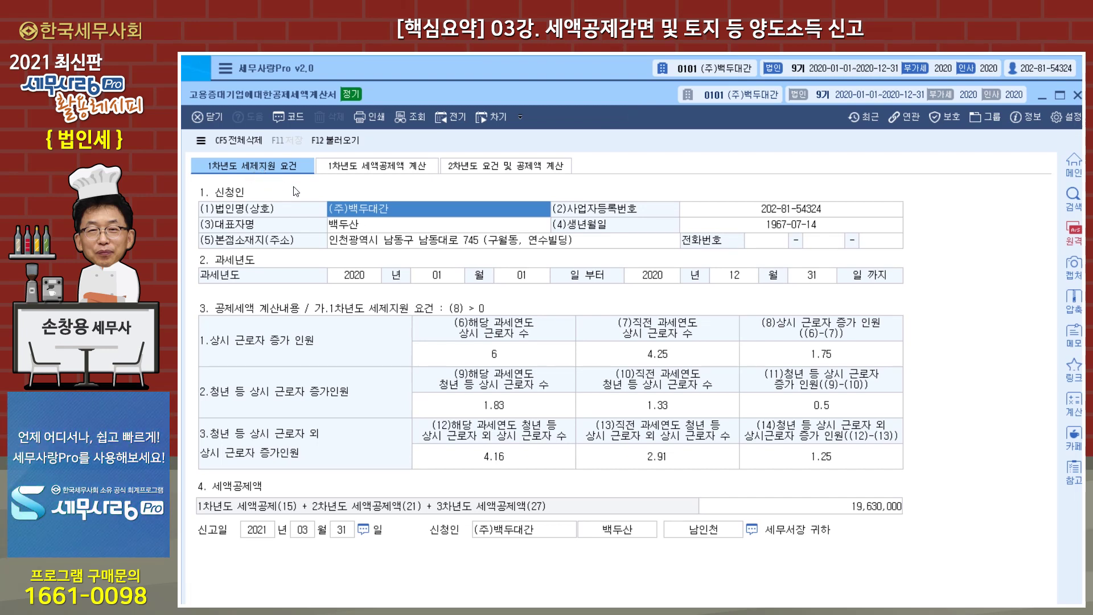
pyautogui.click(487, 360)
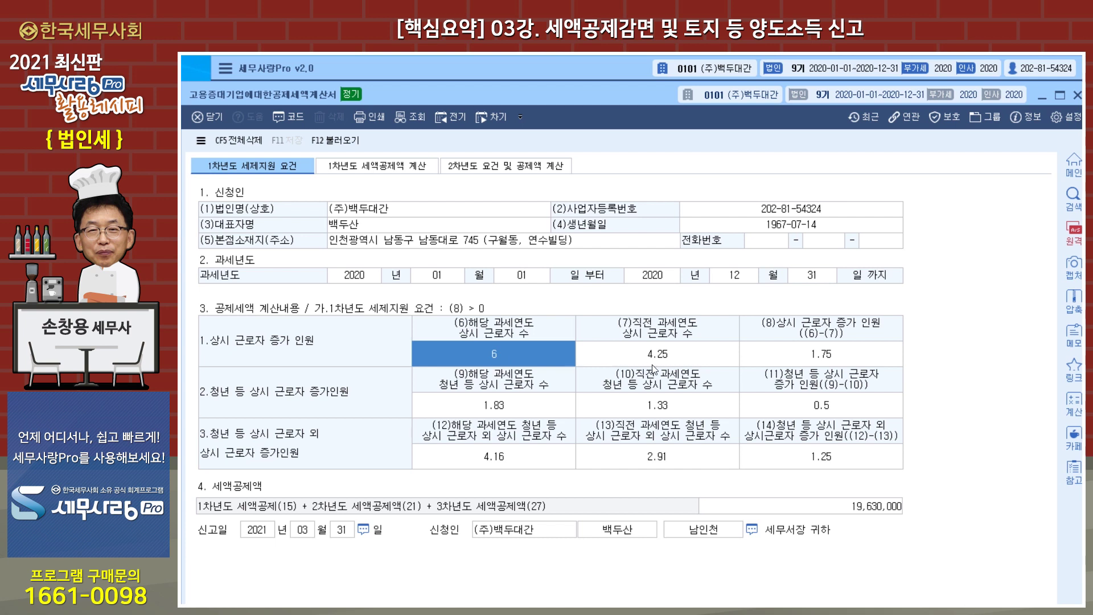
pyautogui.click(668, 364)
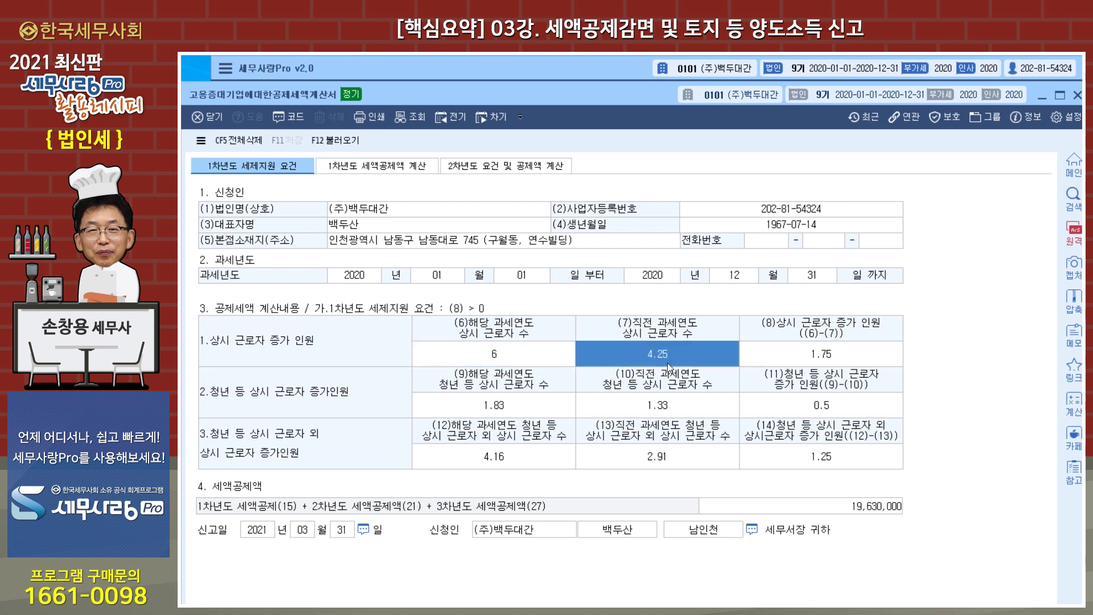
pyautogui.click(849, 364)
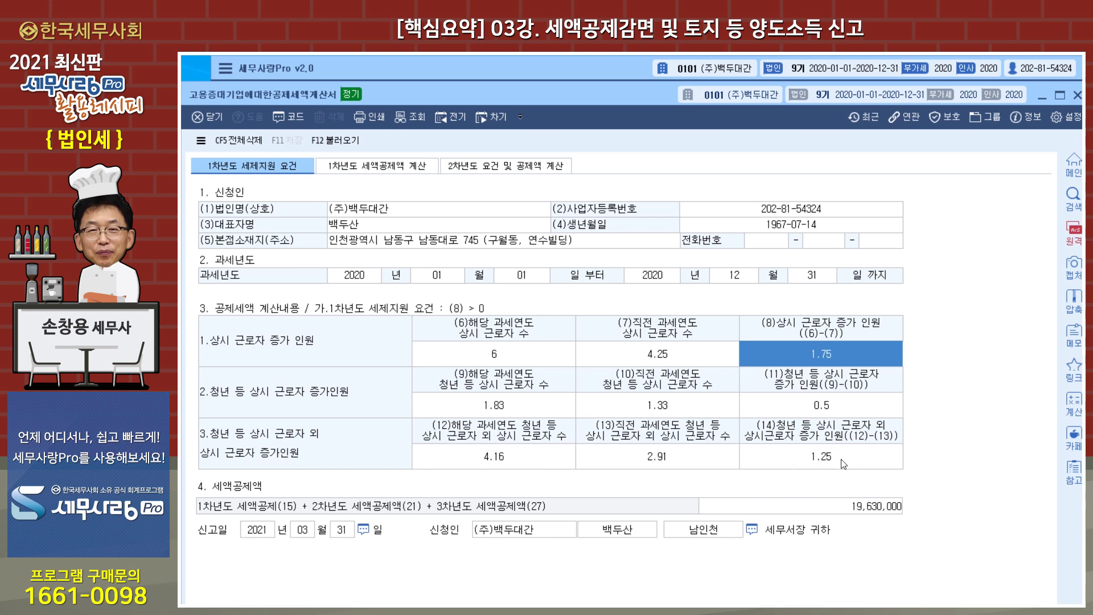
# Review the first-year credit with its 1.25 non-youth increase, then the second-year calculation
pyautogui.click(384, 165)
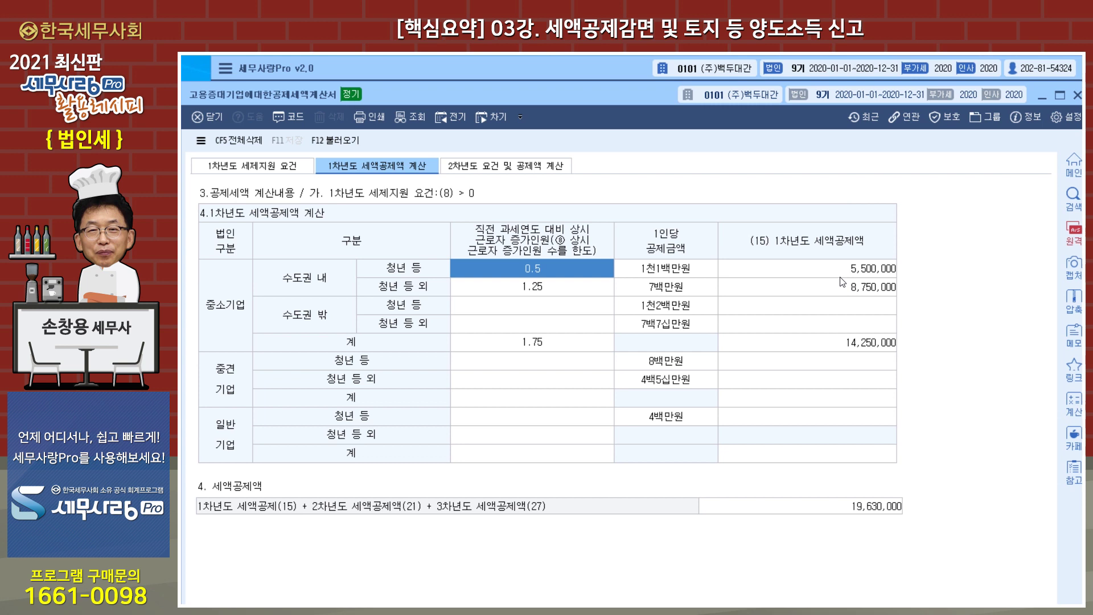
pyautogui.click(555, 292)
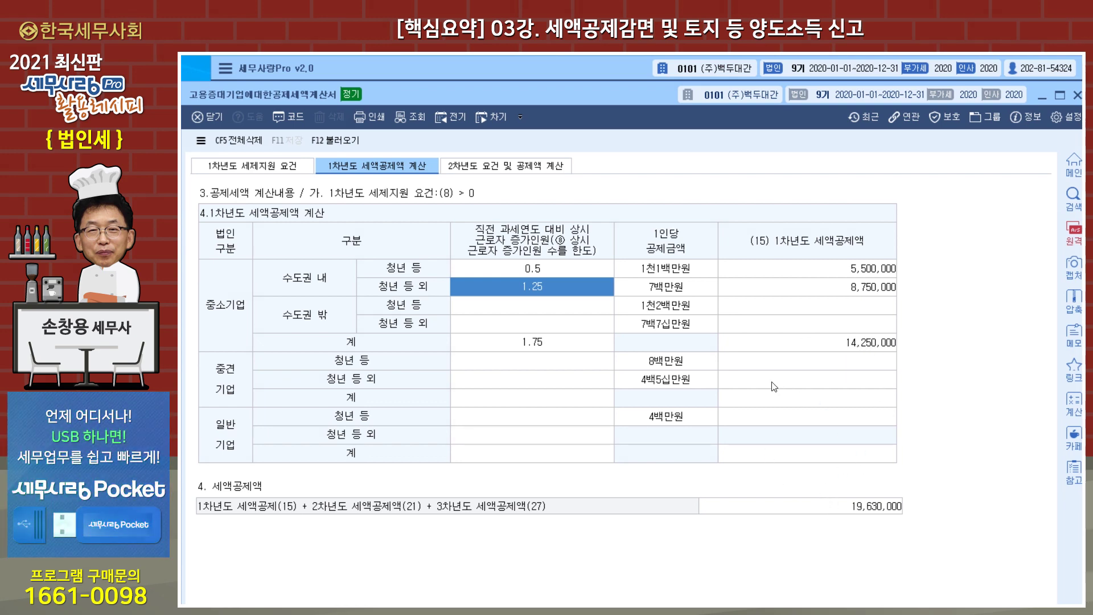
pyautogui.click(500, 167)
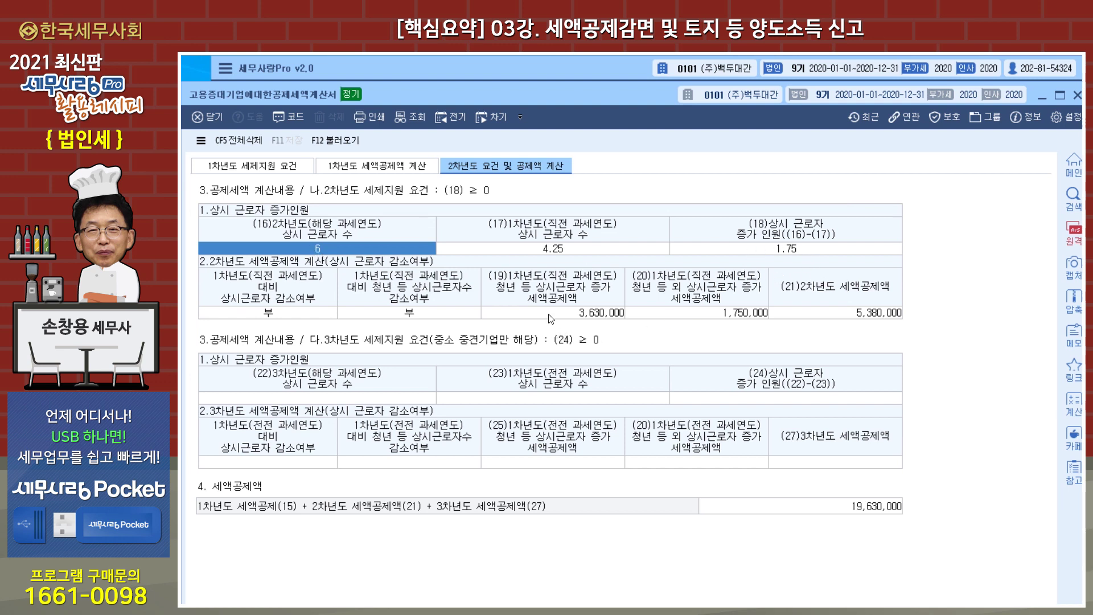
# Leave both 감소여부 entries as 부, check the 3,630,000 youth credit, and close the form
pyautogui.click(269, 316)
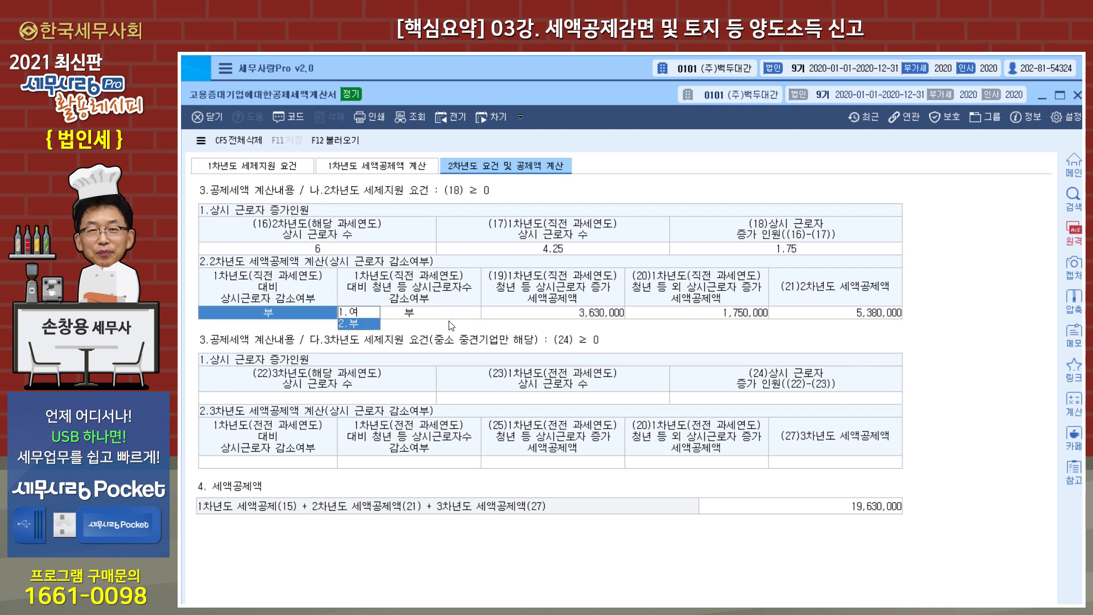
pyautogui.press('Return')
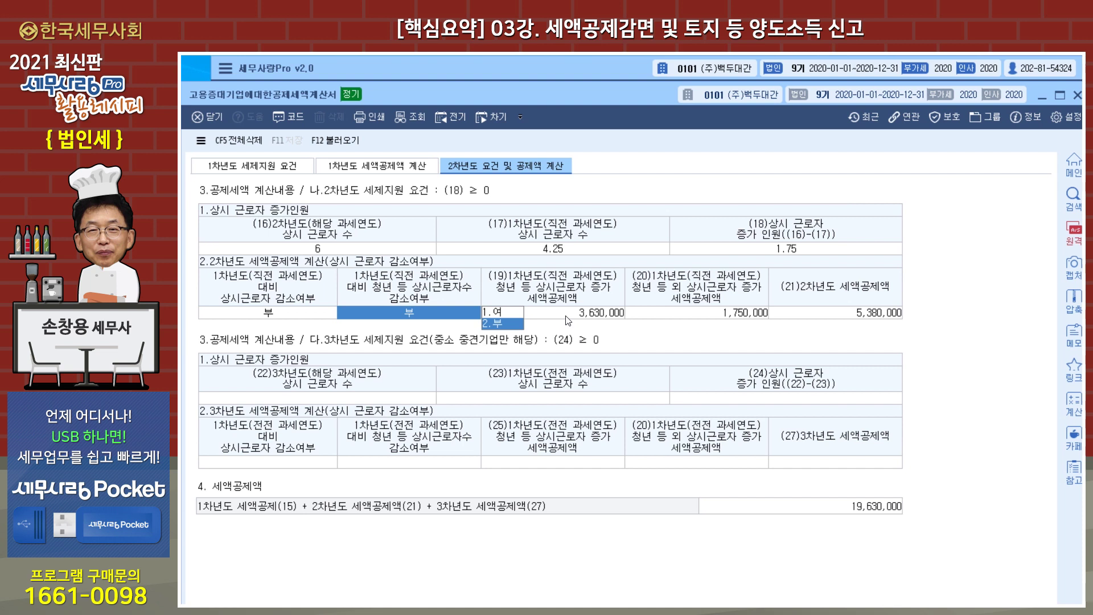
pyautogui.click(566, 317)
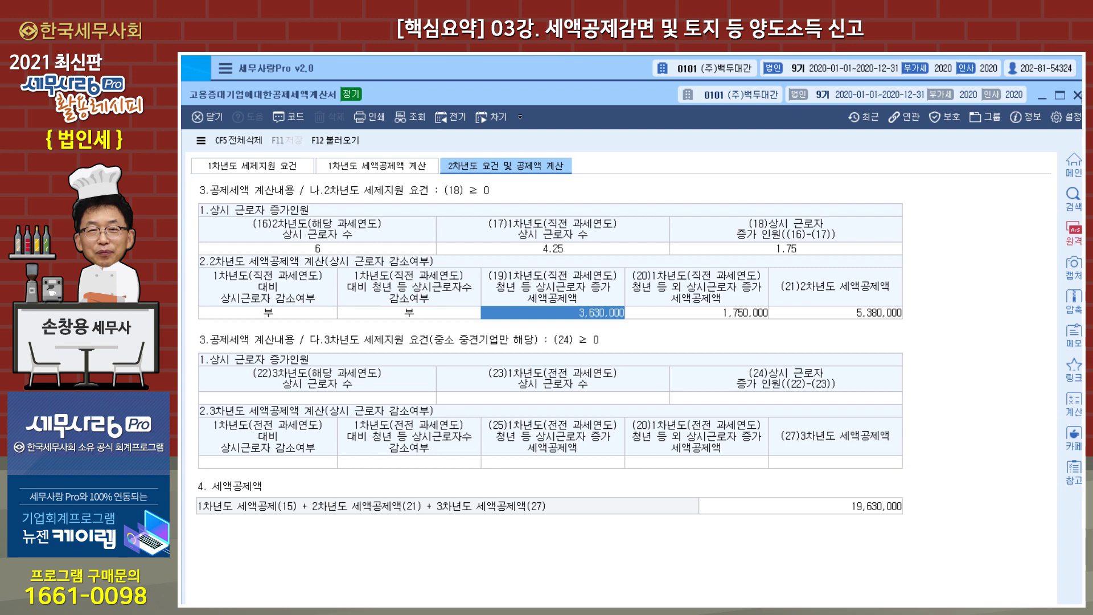
pyautogui.click(1077, 96)
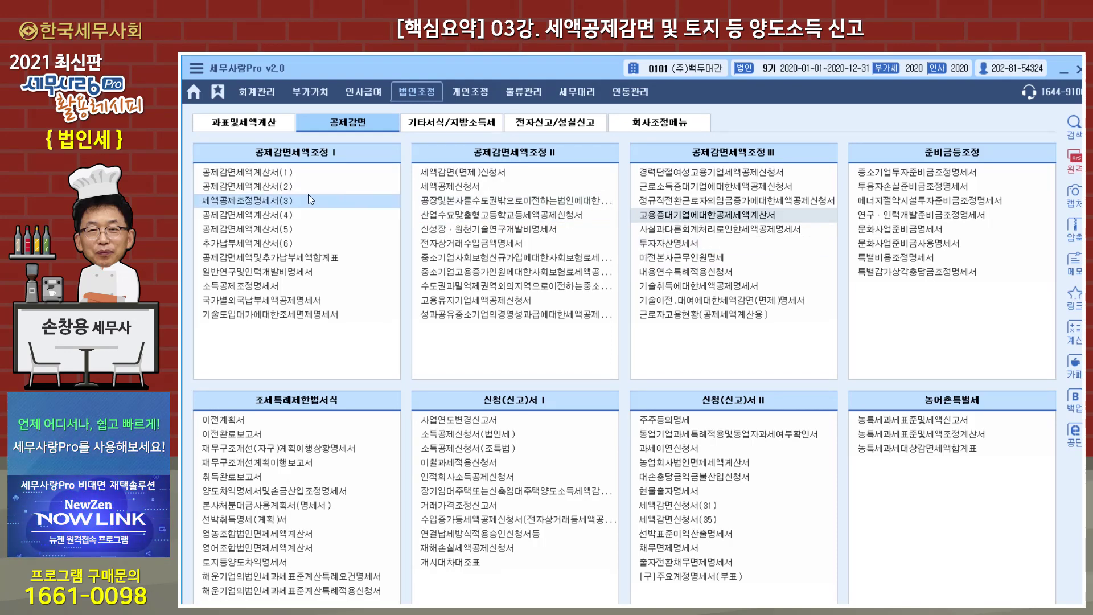
# Open 세액공제조정명세서(3) and reload its credit figures with F12 불러오기
pyautogui.click(268, 202)
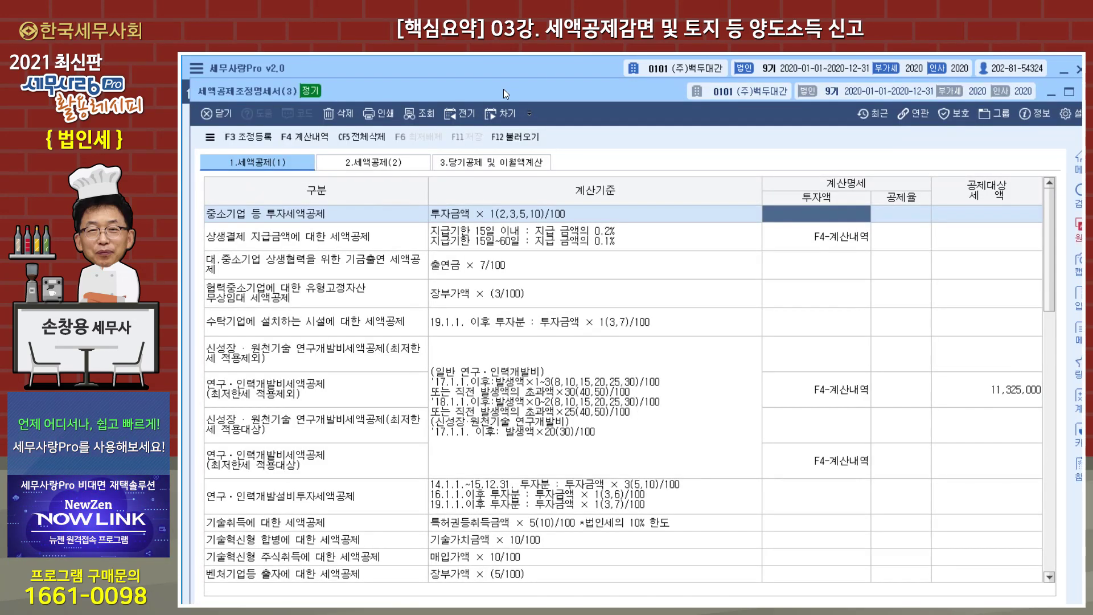
pyautogui.moveTo(504, 89); pyautogui.dragTo(517, 78)
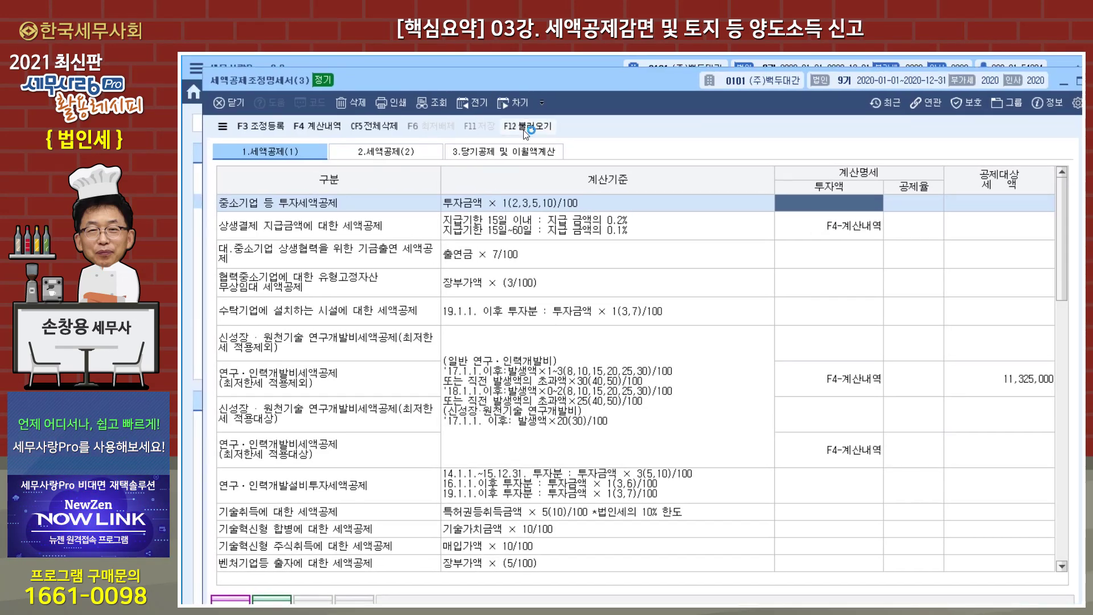
pyautogui.click(525, 128)
pyautogui.press('Return')
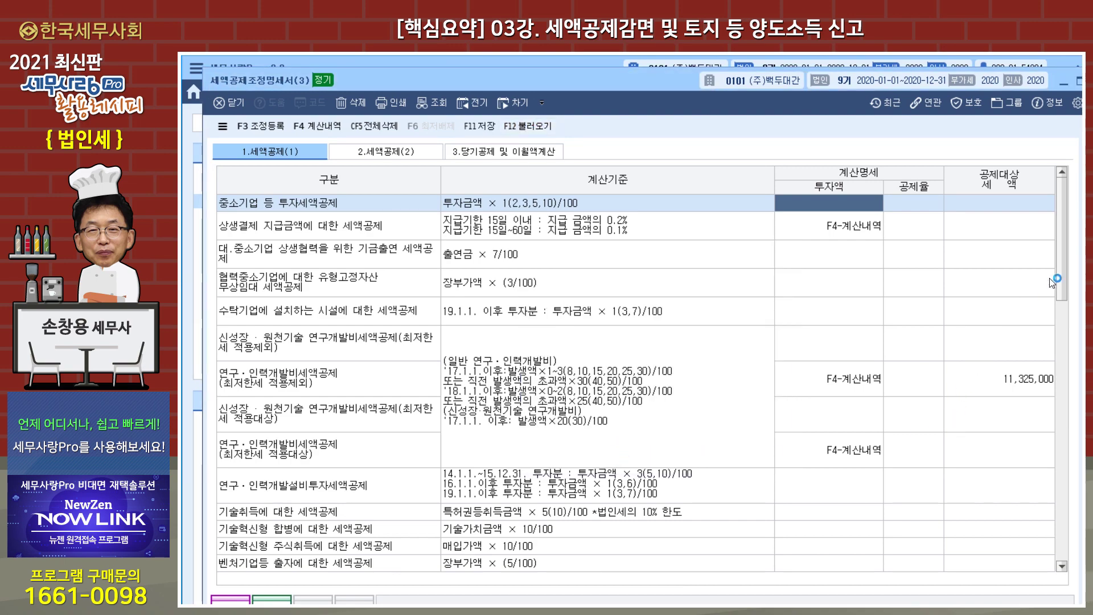
pyautogui.moveTo(1058, 267); pyautogui.dragTo(1066, 480)
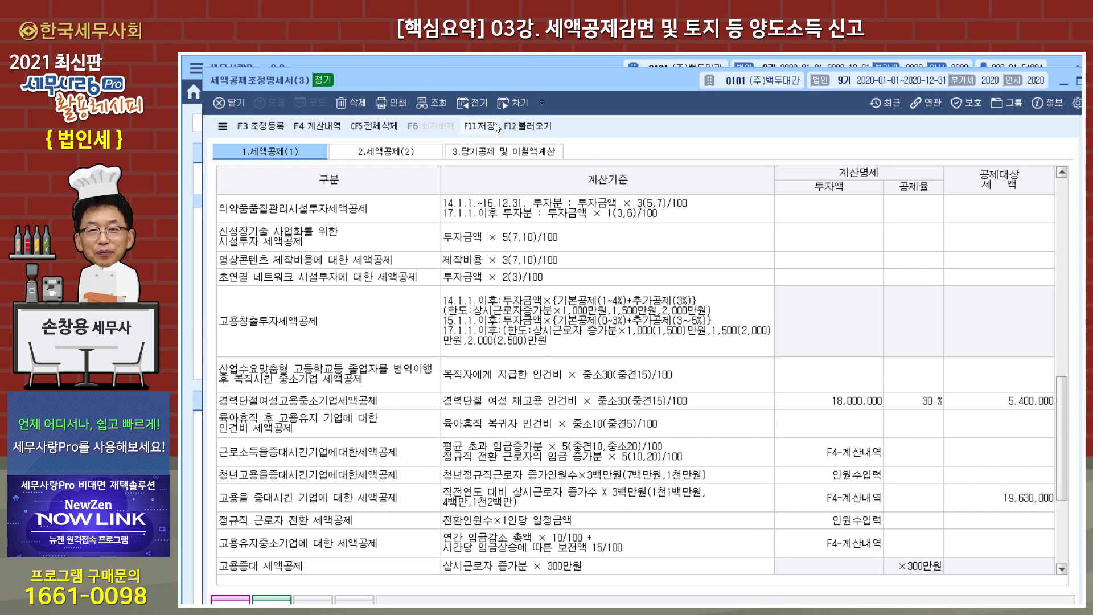
# Check the 19,630,000 employment-increase credit on the 당기공제 sheet, then save and close
pyautogui.click(479, 154)
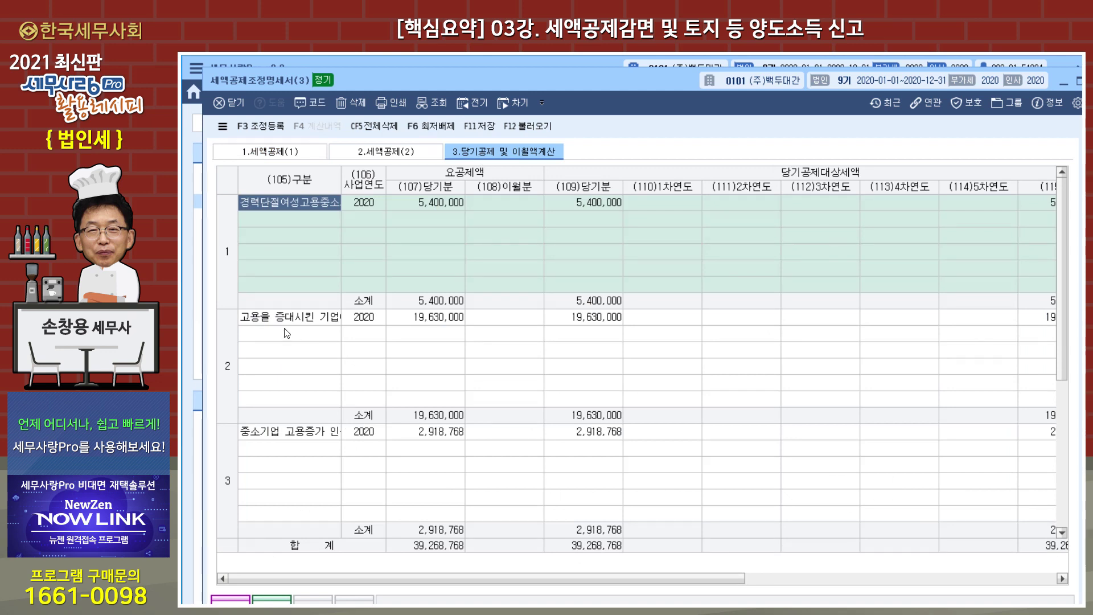
pyautogui.click(290, 322)
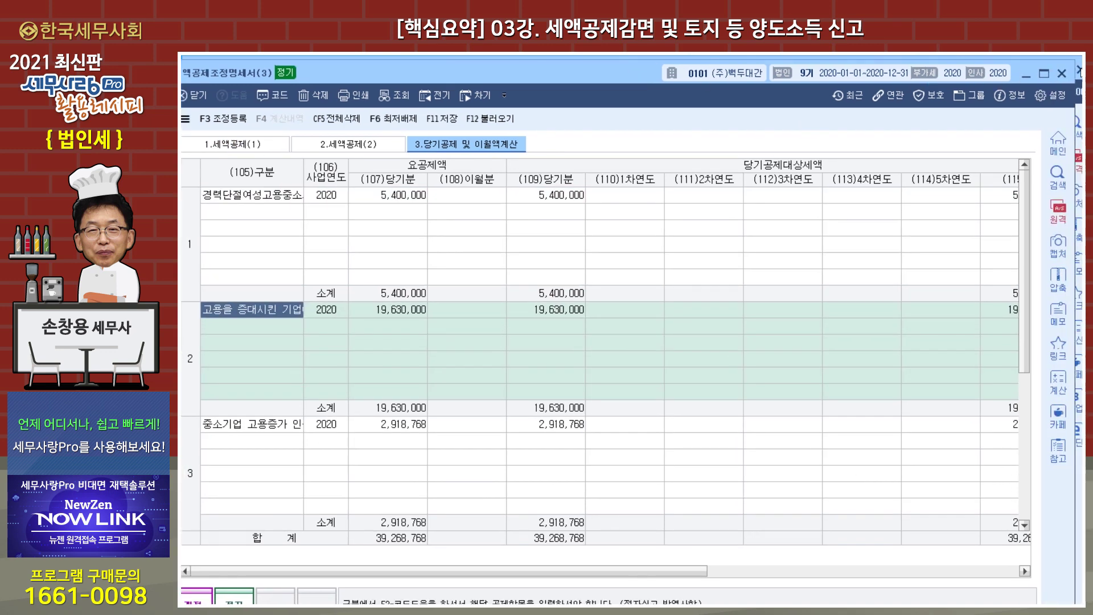
pyautogui.click(1063, 72)
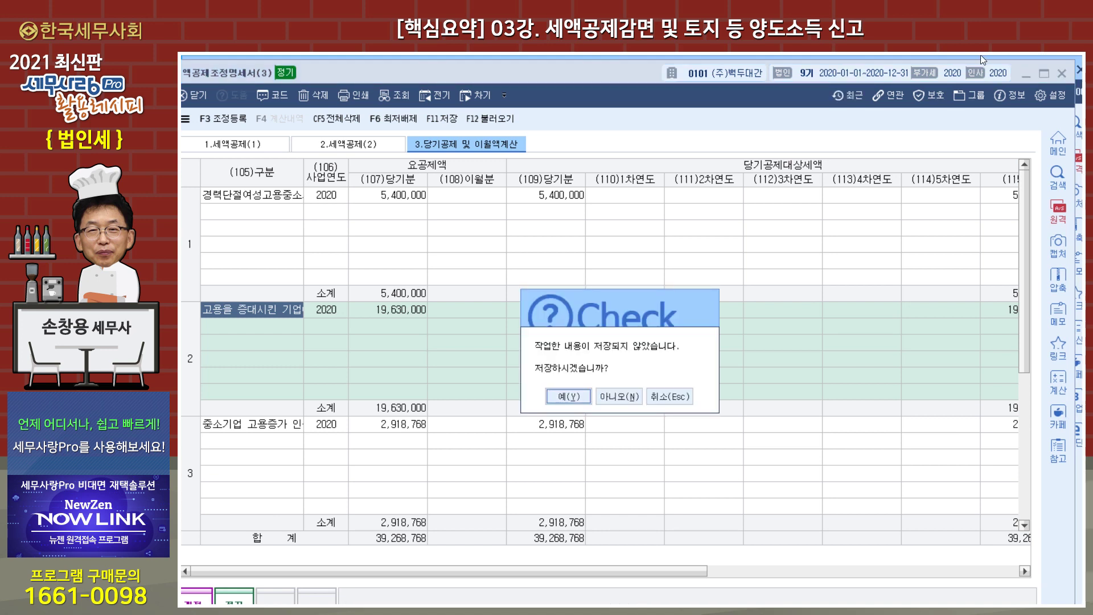
pyautogui.click(569, 397)
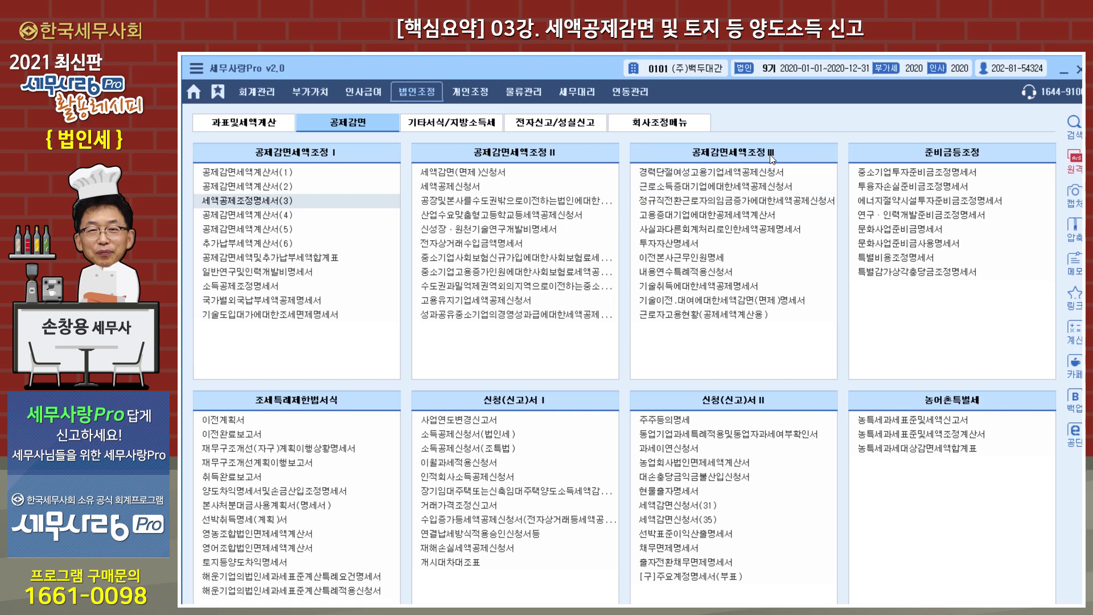
# Review the 경력단절여성 credit entries, including the 18,000,000 personnel cost, and close the form
pyautogui.click(701, 177)
pyautogui.moveTo(487, 72); pyautogui.dragTo(621, 77)
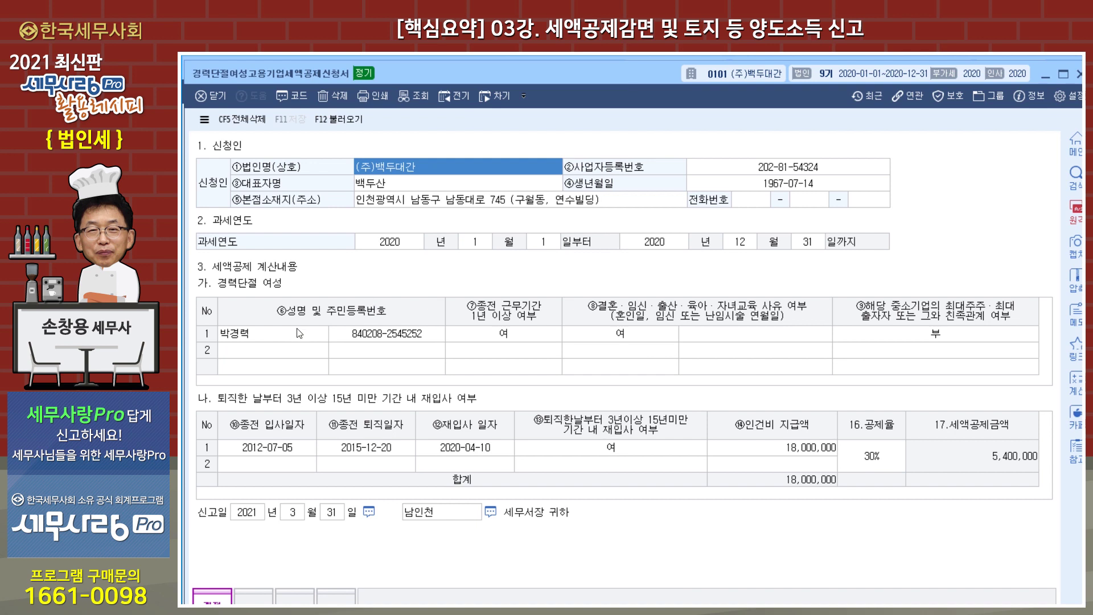
pyautogui.click(273, 336)
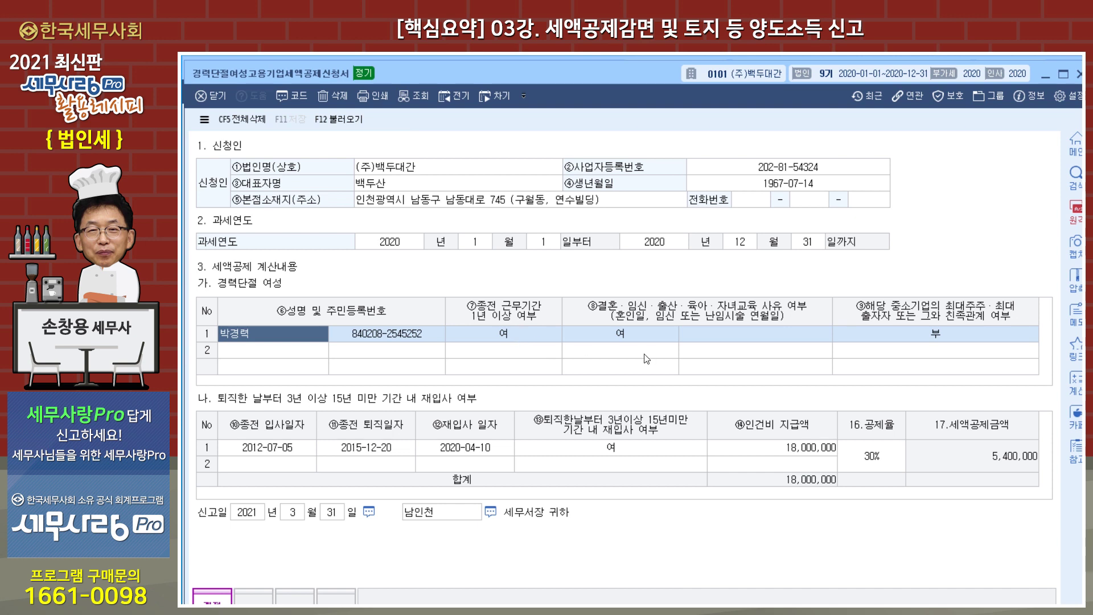
pyautogui.click(647, 336)
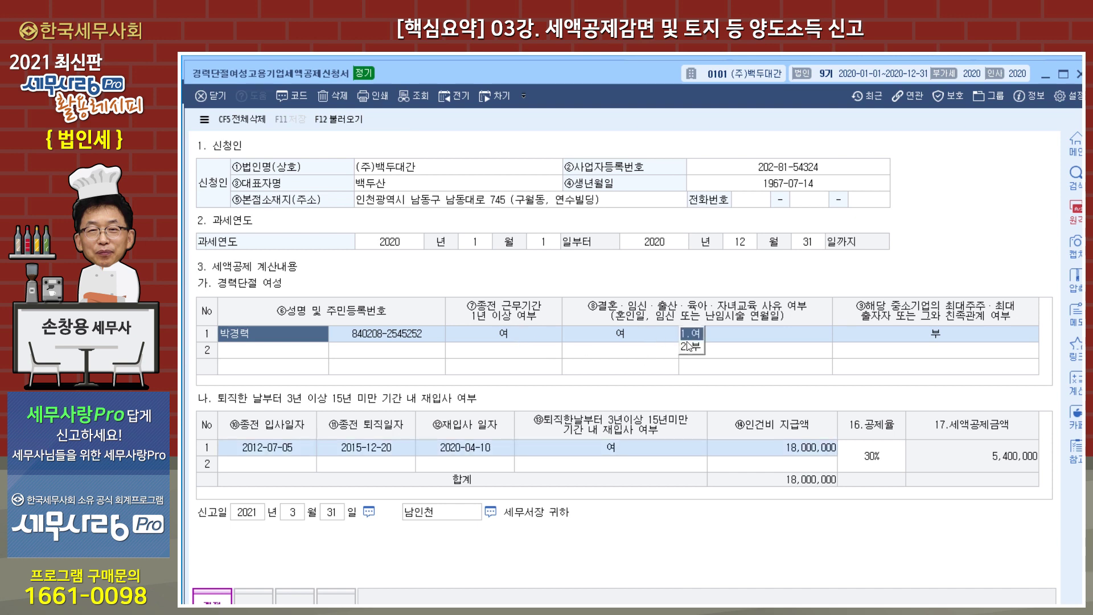
pyautogui.click(918, 342)
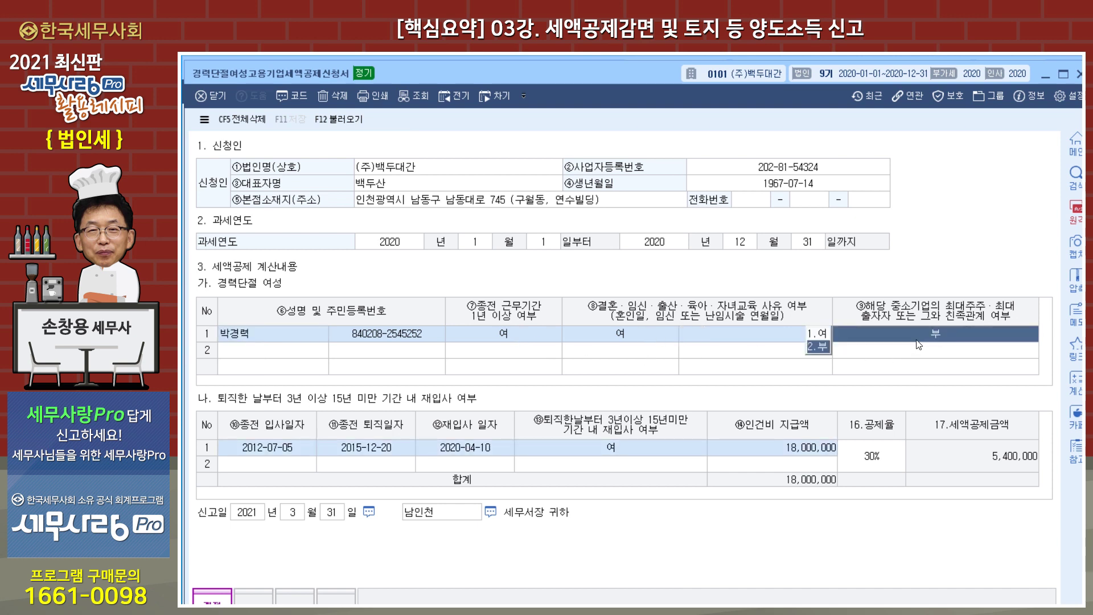
pyautogui.click(279, 453)
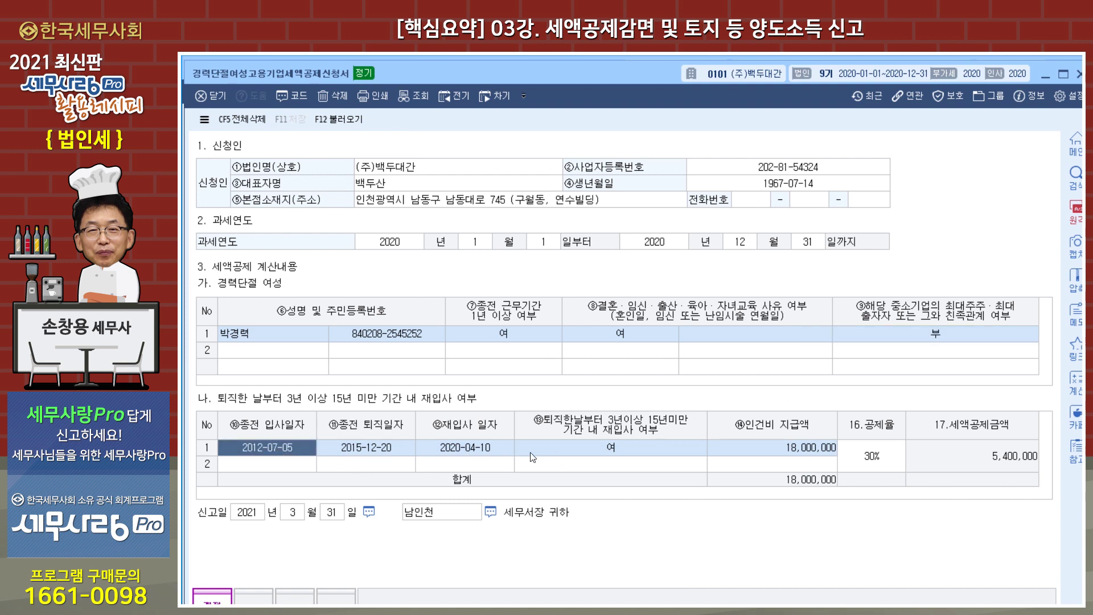
pyautogui.click(801, 457)
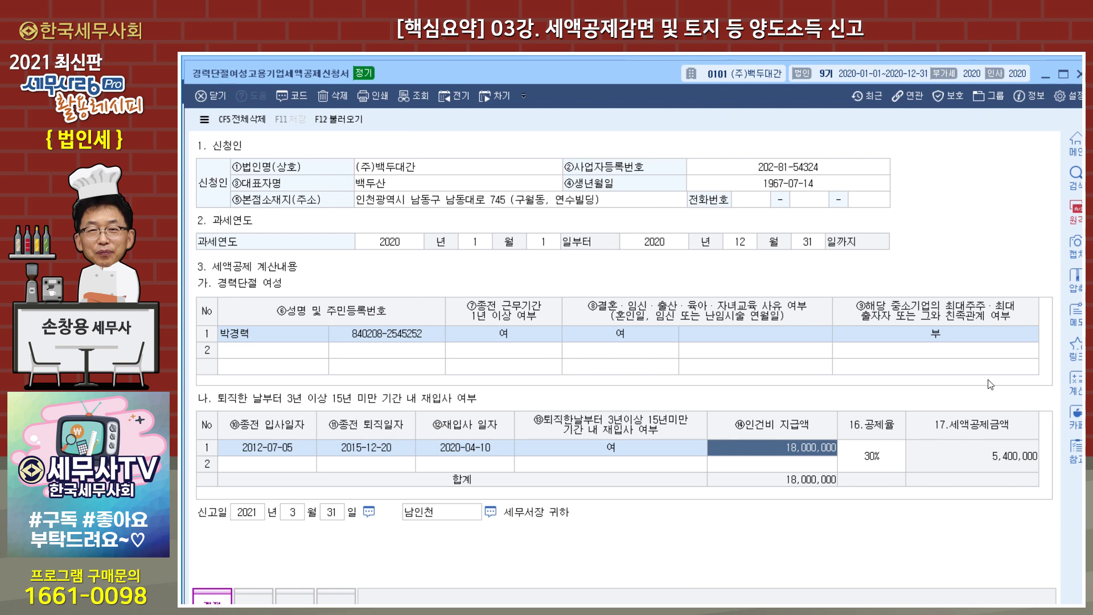
pyautogui.click(1080, 75)
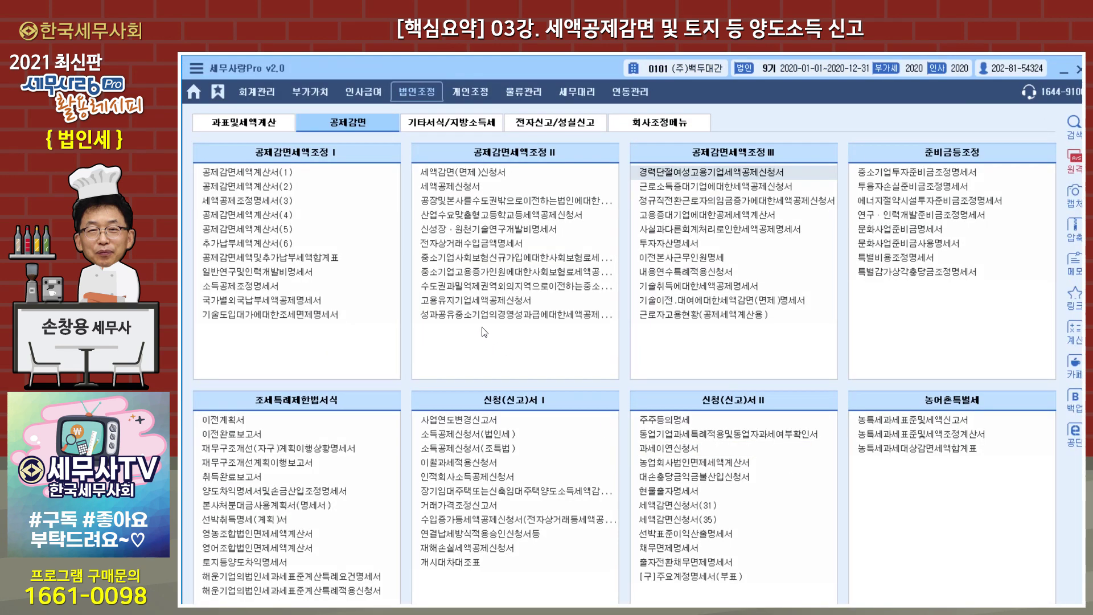
# Reopen 세액공제조정명세서(3) and reload the credit data from the related forms
pyautogui.doubleClick(285, 201)
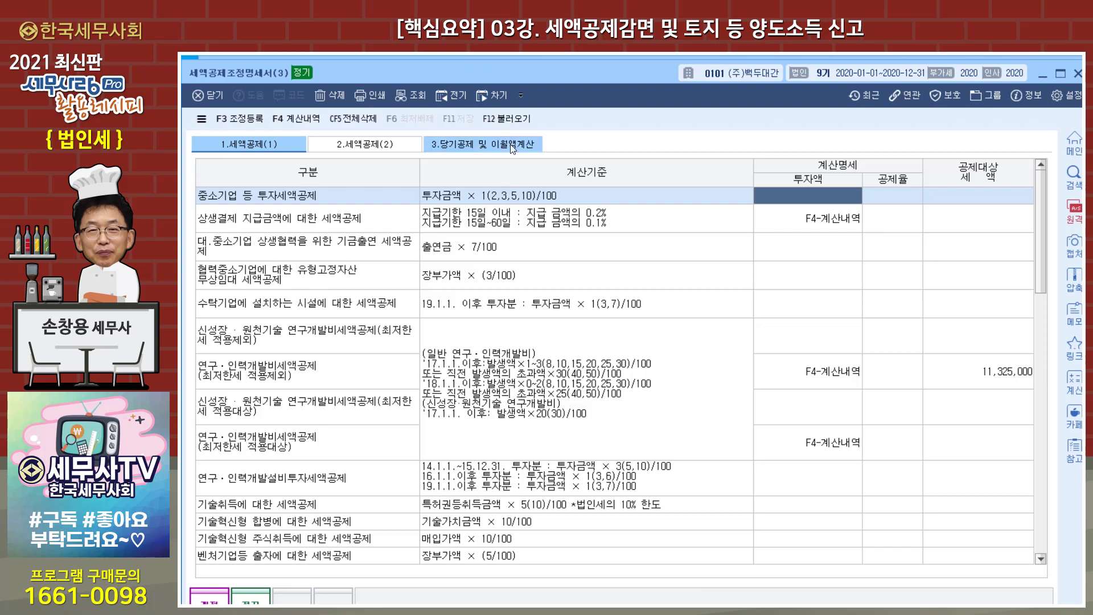
pyautogui.click(513, 120)
pyautogui.click(604, 450)
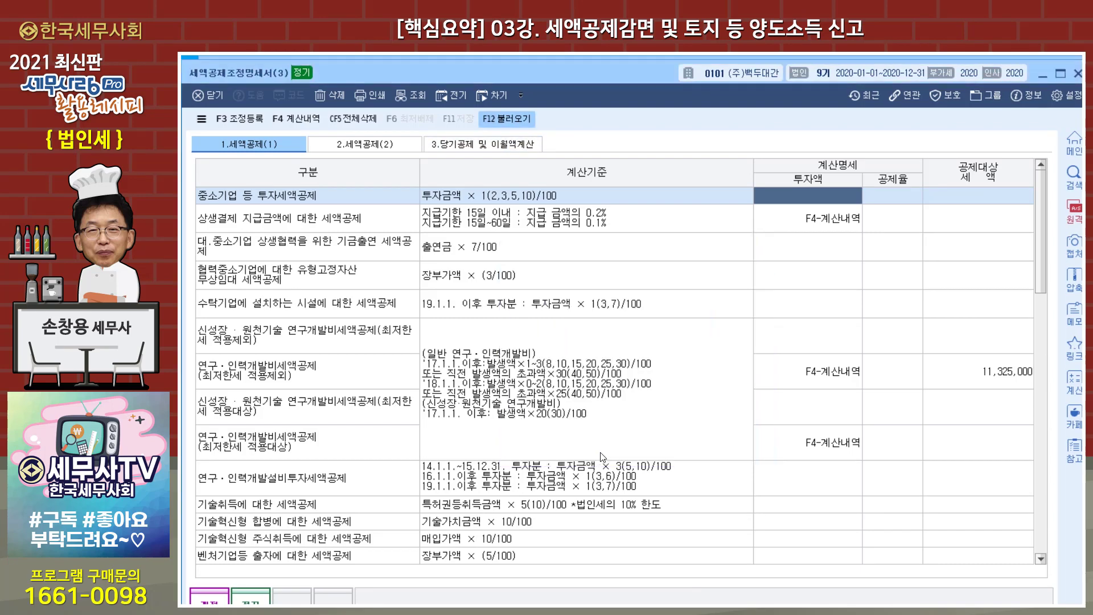
pyautogui.scroll(-5, 598, 455)
pyautogui.scroll(-5, 598, 456)
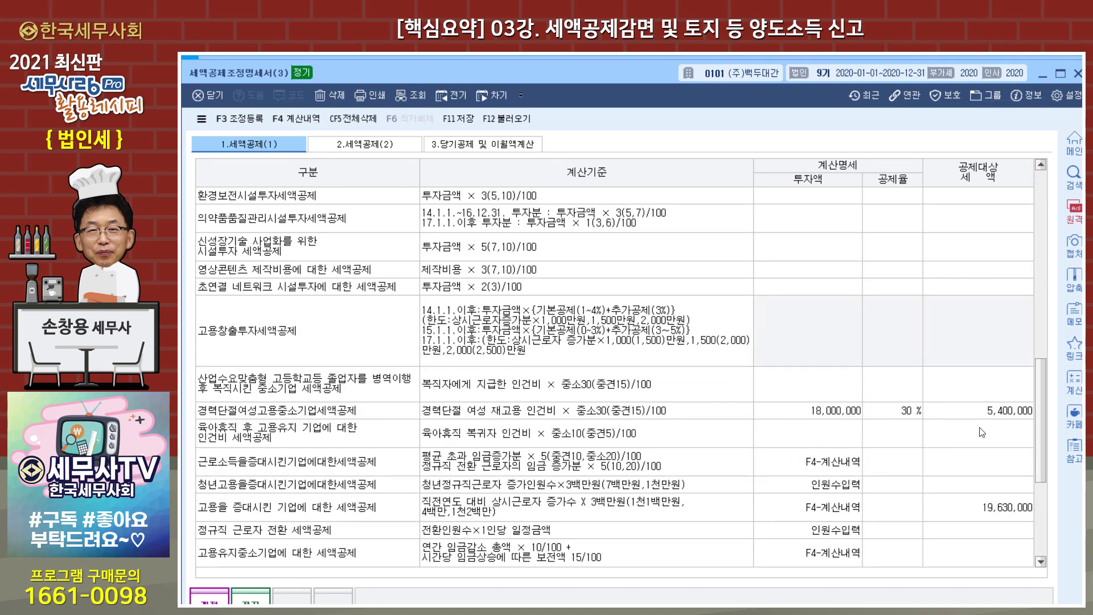
# Check the 39,268,768 current-year credit total, then save the statement on closing
pyautogui.click(450, 144)
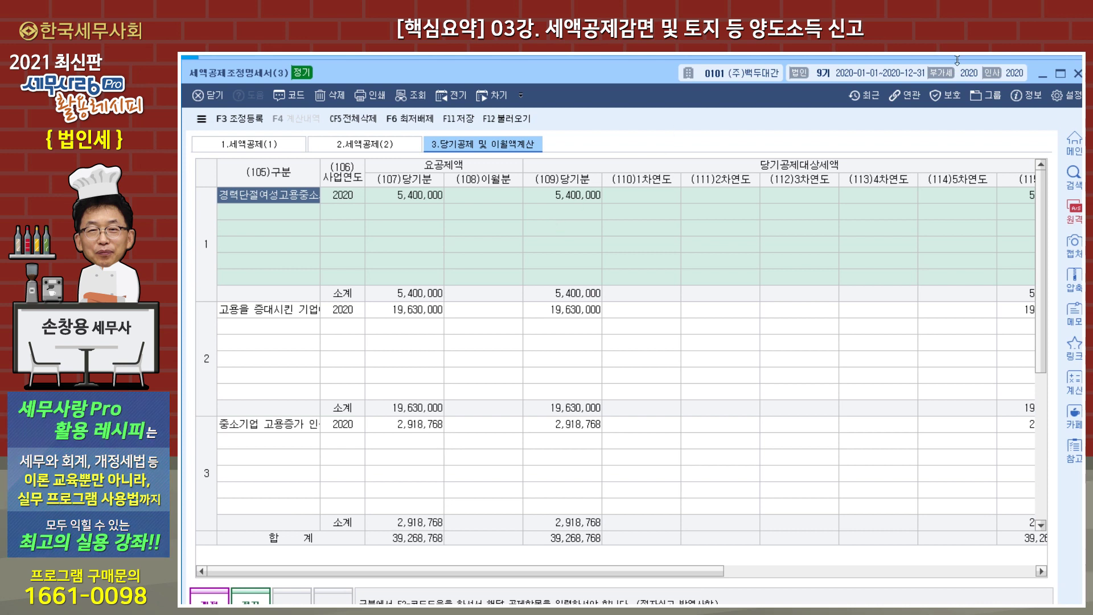
pyautogui.click(1079, 73)
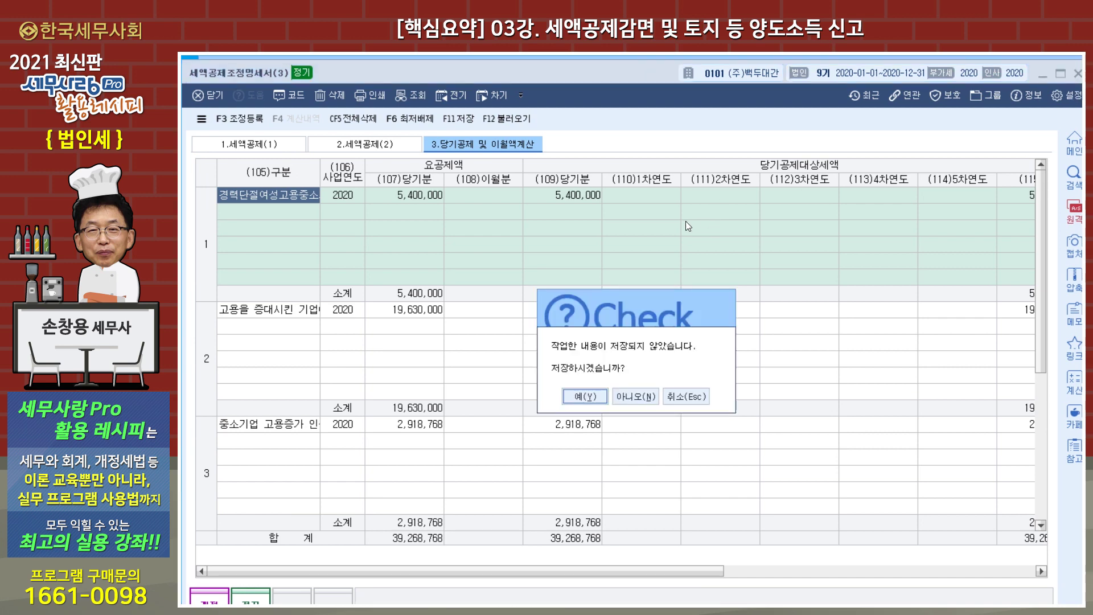
pyautogui.click(571, 390)
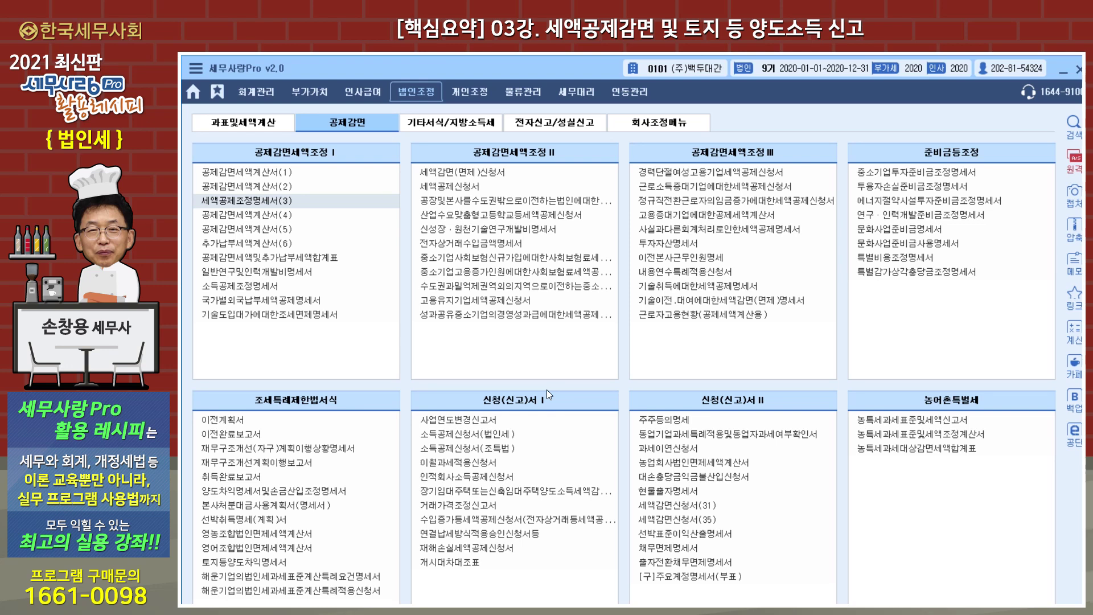
pyautogui.click(710, 216)
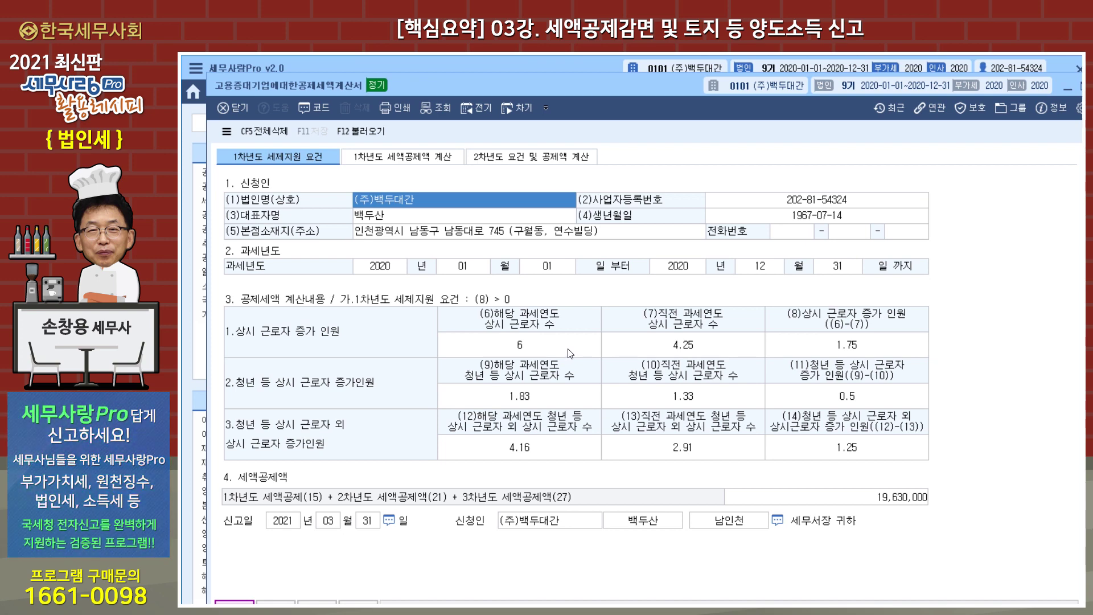
pyautogui.doubleClick(622, 84)
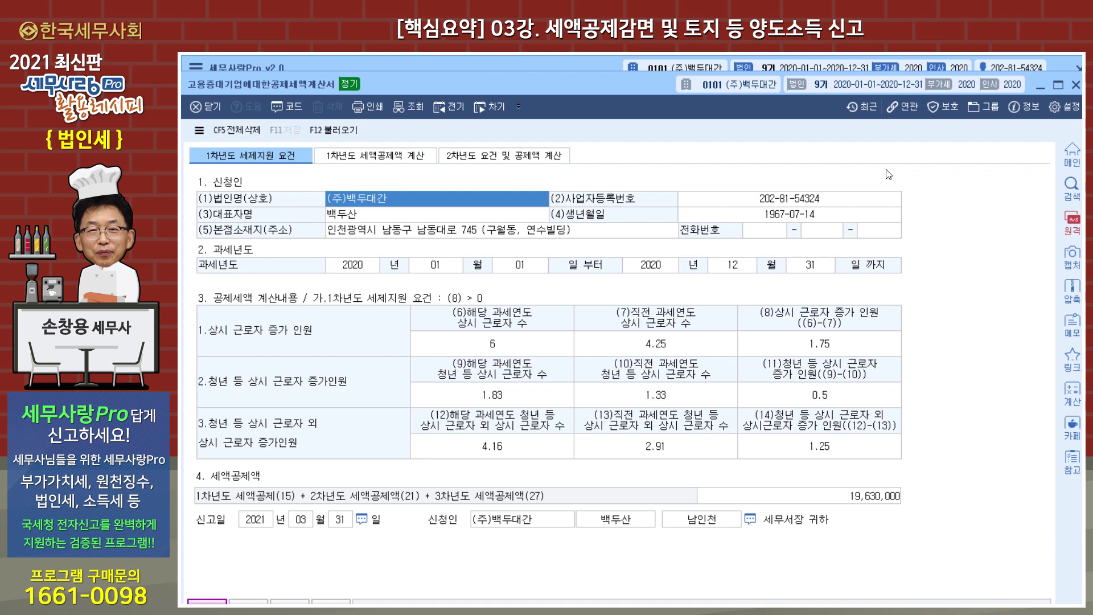
pyautogui.click(1077, 85)
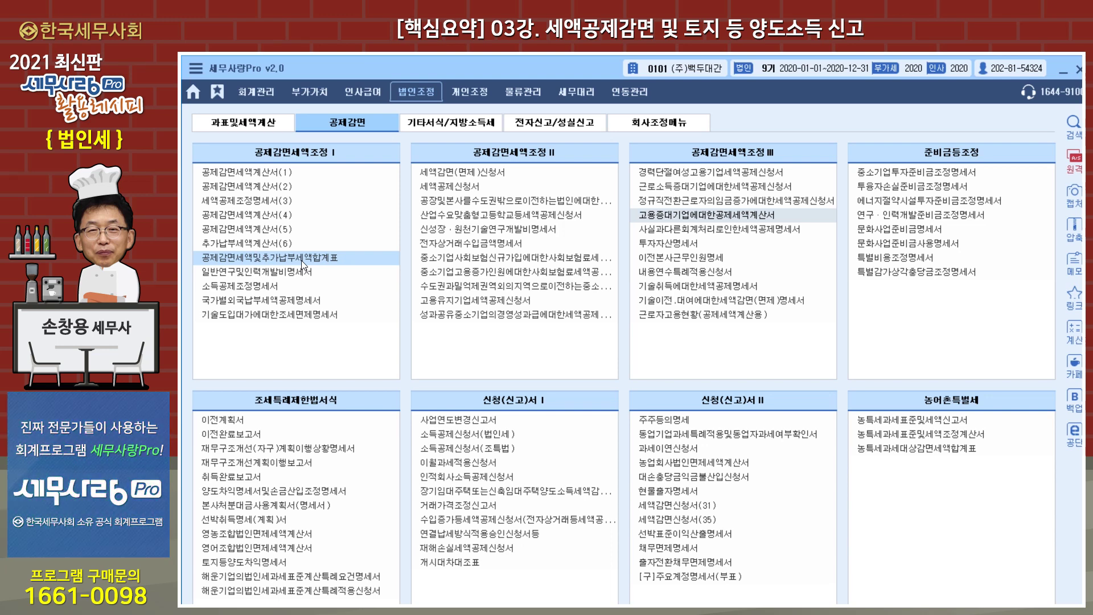
pyautogui.click(255, 244)
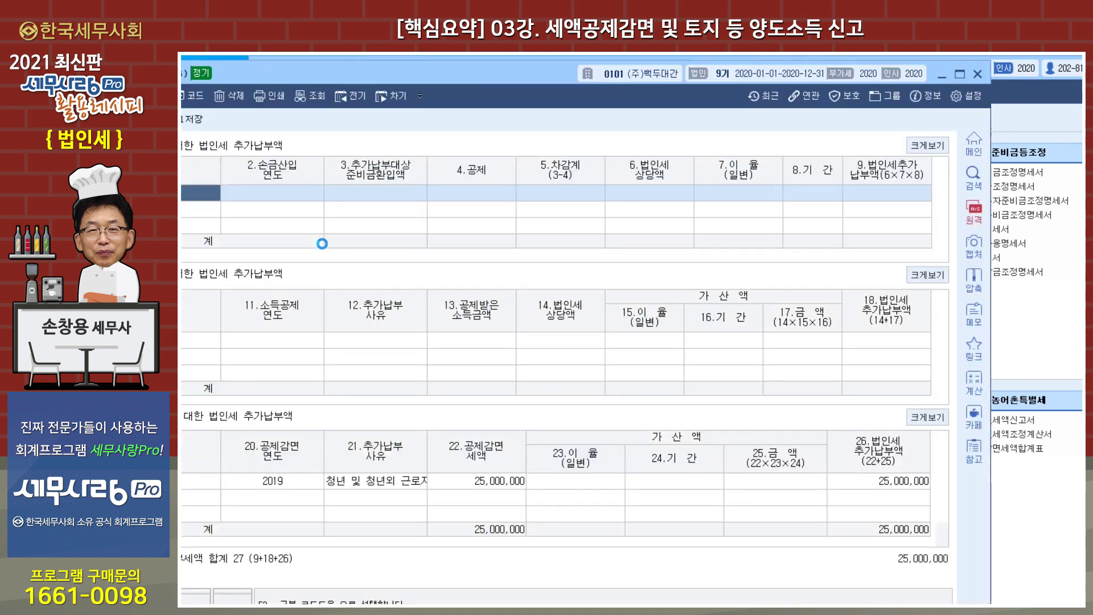
pyautogui.moveTo(460, 78); pyautogui.dragTo(556, 73)
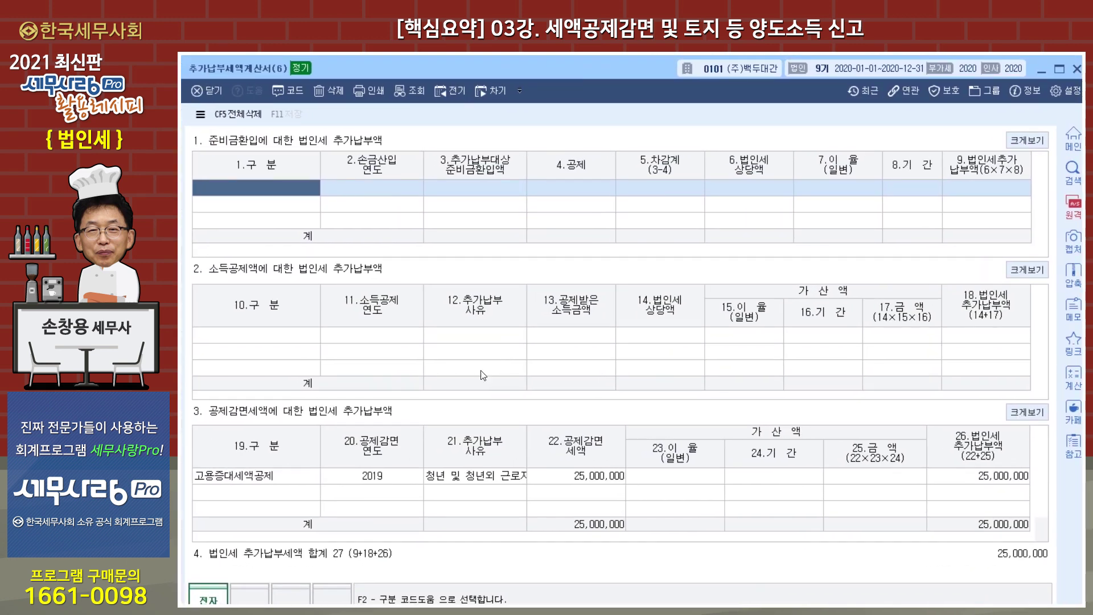
pyautogui.click(233, 476)
pyautogui.click(392, 478)
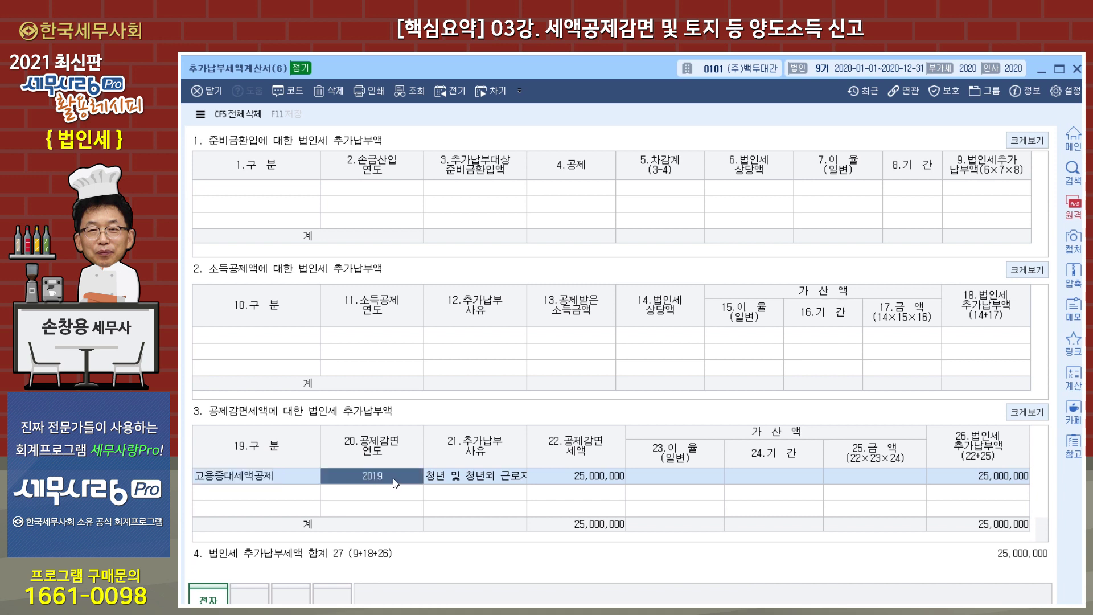
pyautogui.click(504, 482)
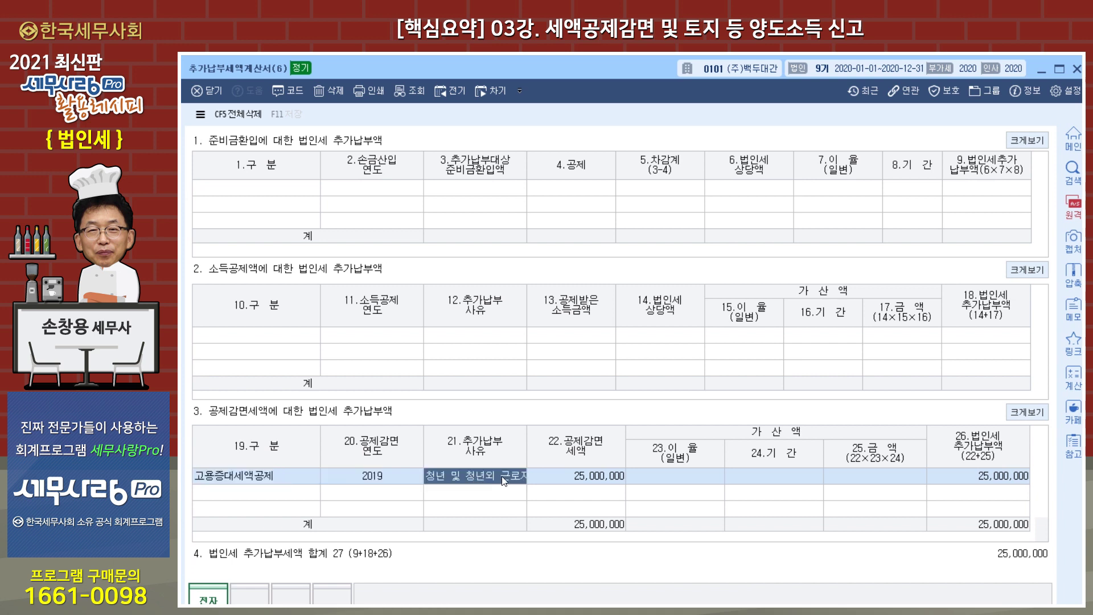
pyautogui.click(597, 484)
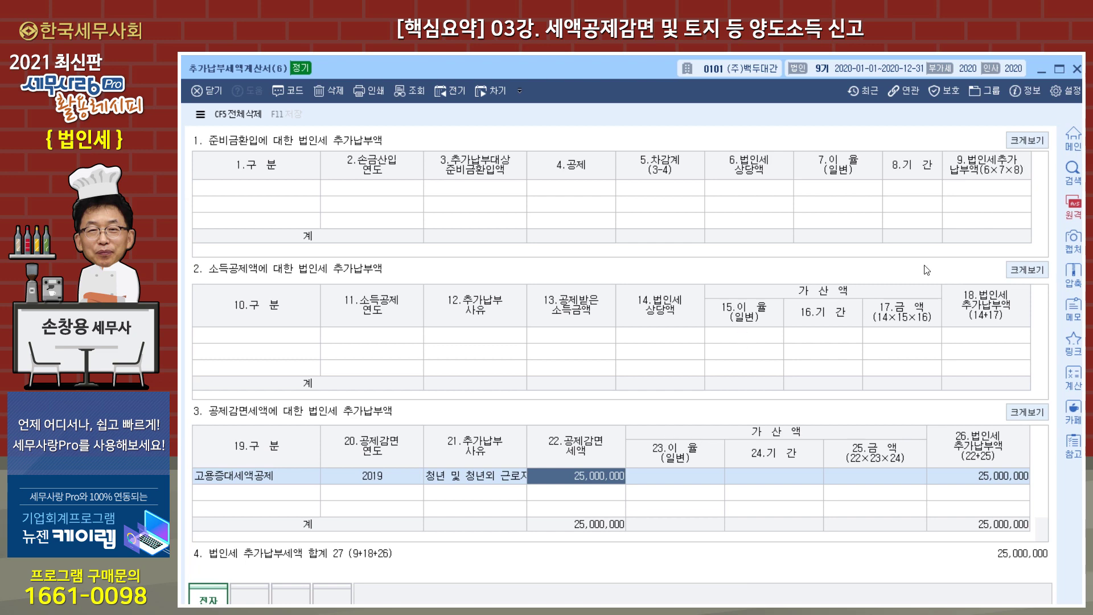
pyautogui.click(1076, 68)
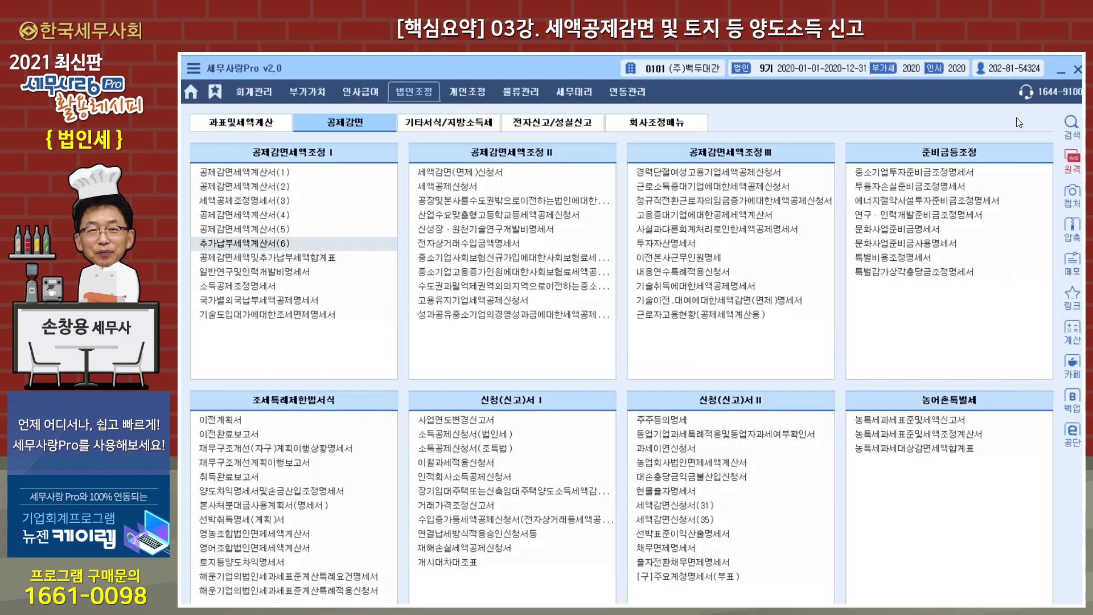
# Open 법인세과세표준및세액조정계산서 and check the 25,000,000 감면분추가납부세액 on line 133
pyautogui.click(243, 126)
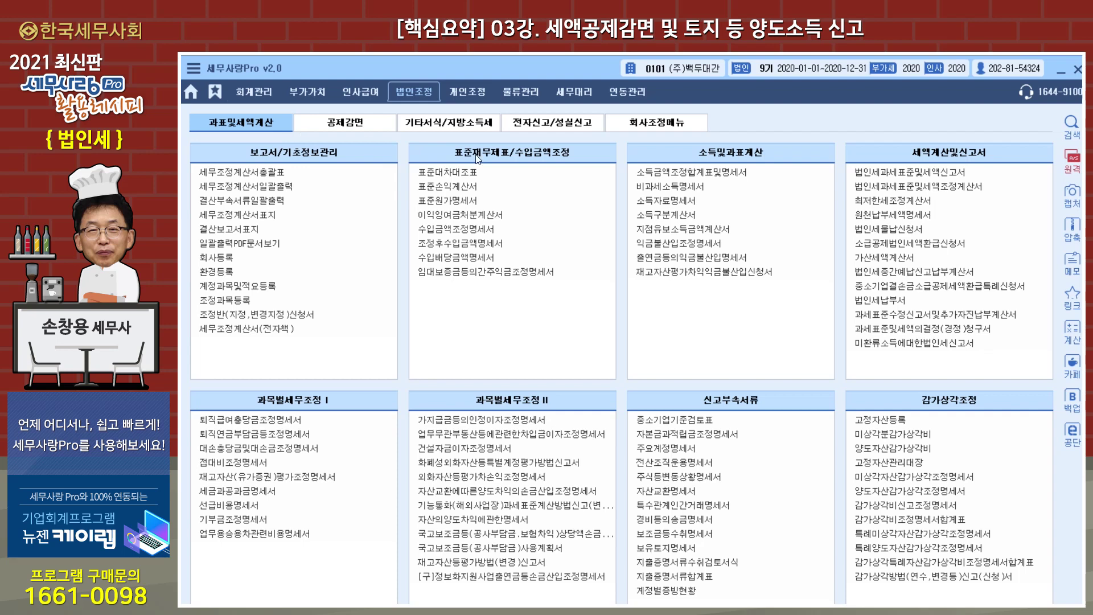
pyautogui.click(950, 187)
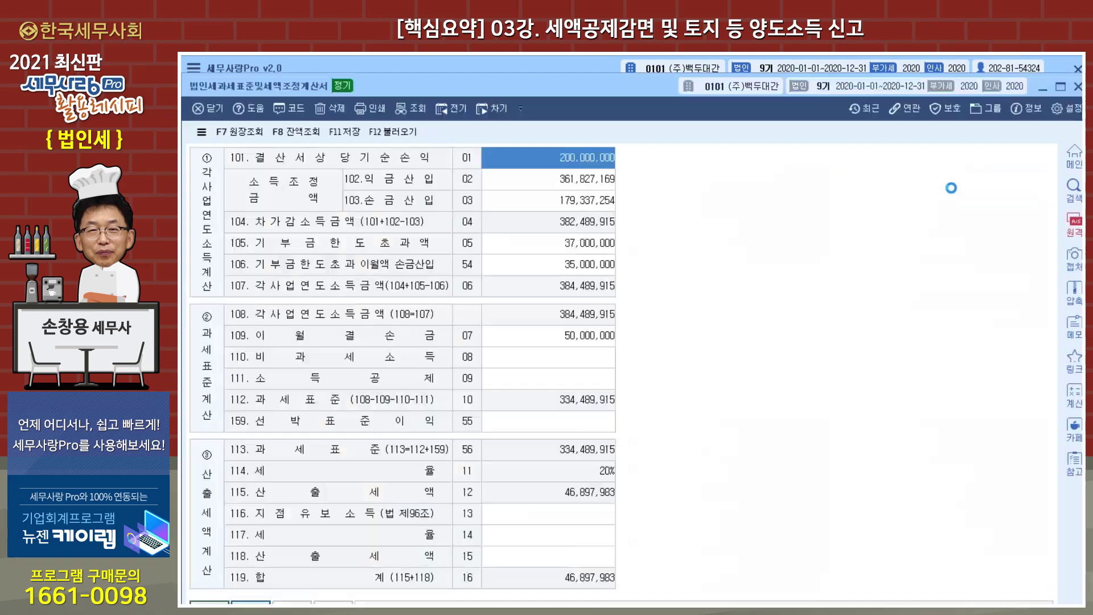
pyautogui.click(1016, 378)
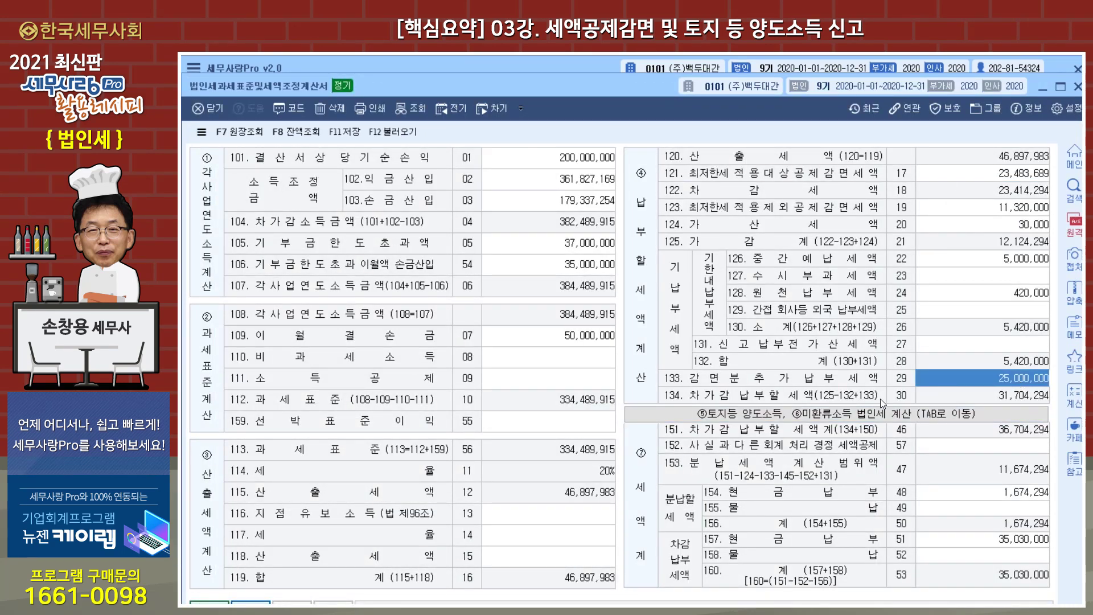
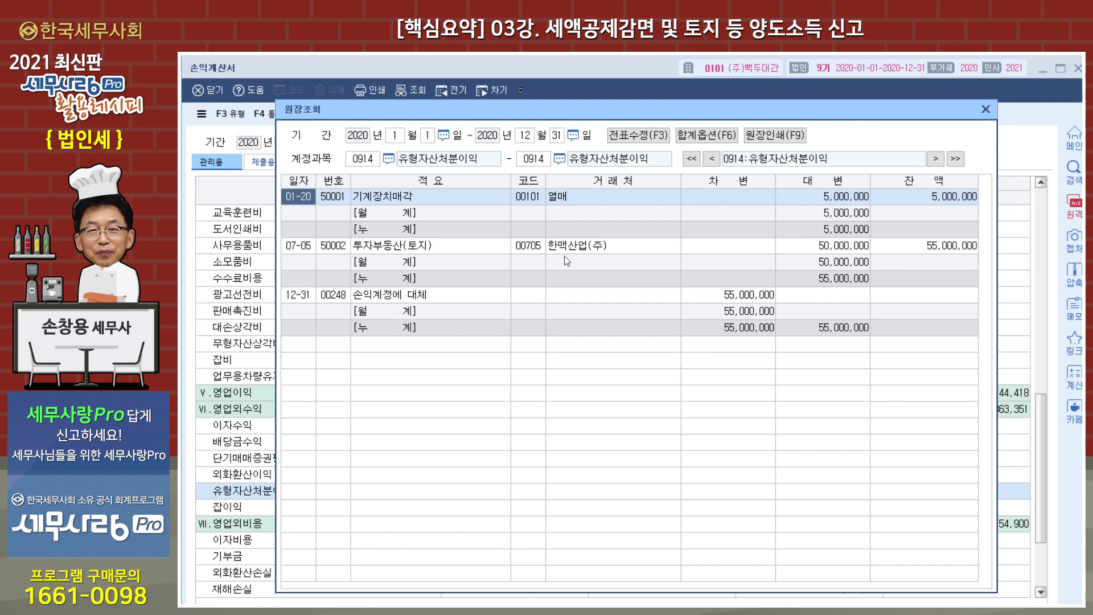
# Compare the ledger's 07-05 land sale credit of 50,000,000 with the 01-20 equipment sale's 5,000,000
pyautogui.click(614, 249)
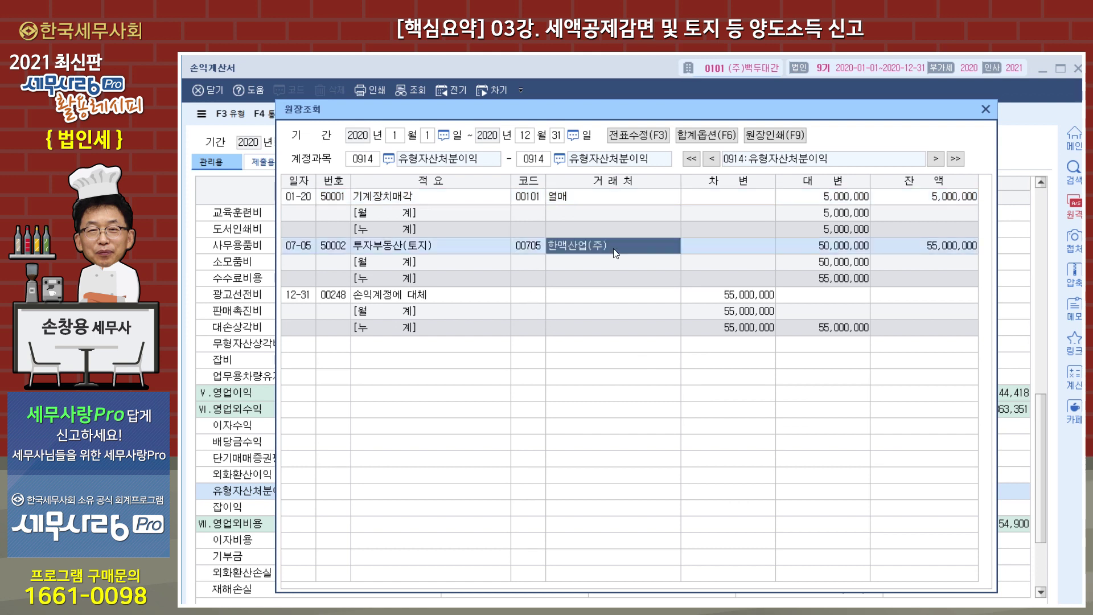
pyautogui.click(847, 247)
pyautogui.click(847, 197)
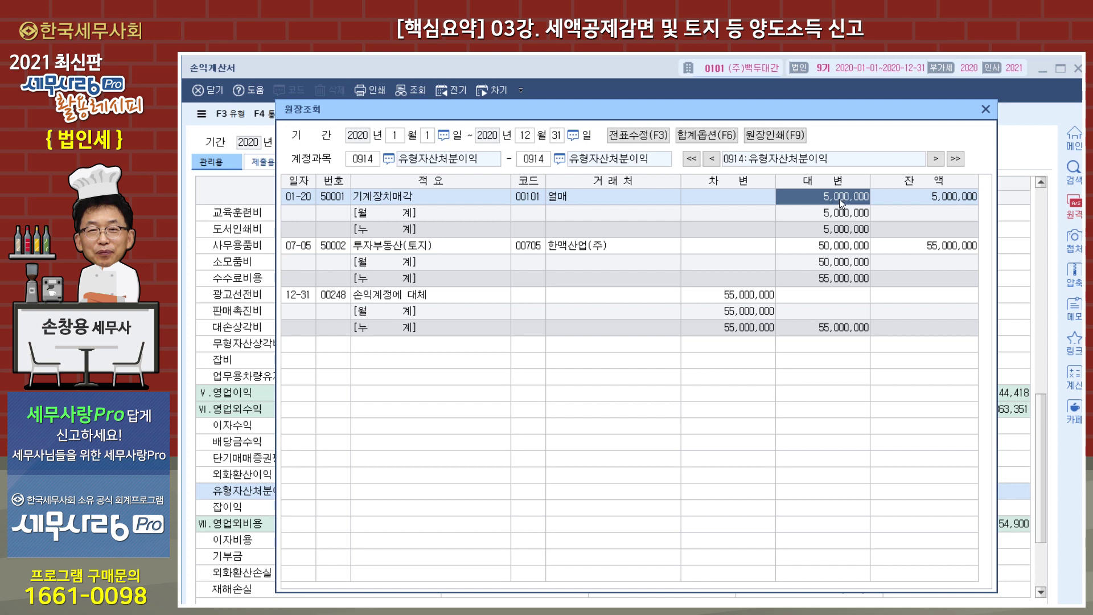
pyautogui.click(846, 247)
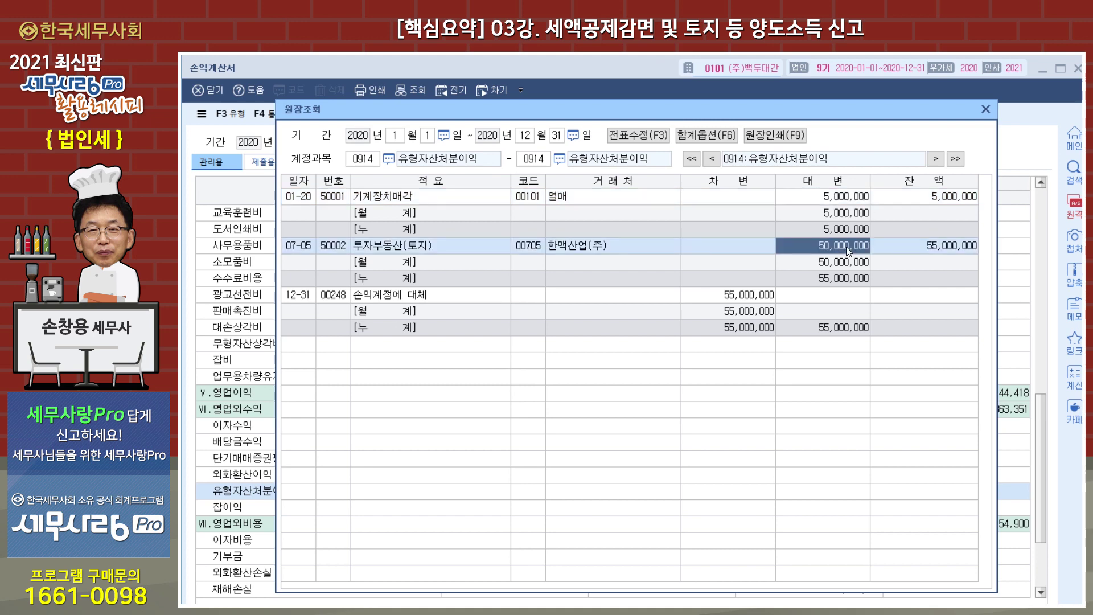
# Check the land sale voucher's 50,000,000 gain and 250,000,000 투자부동산 credit, then close the ledger
pyautogui.doubleClick(846, 247)
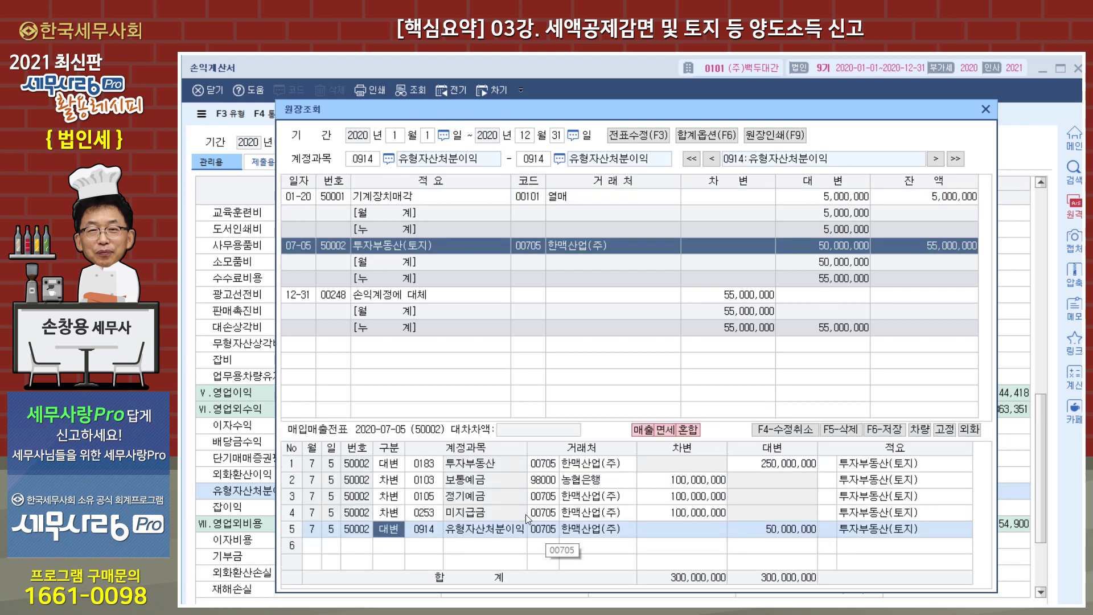
pyautogui.click(781, 535)
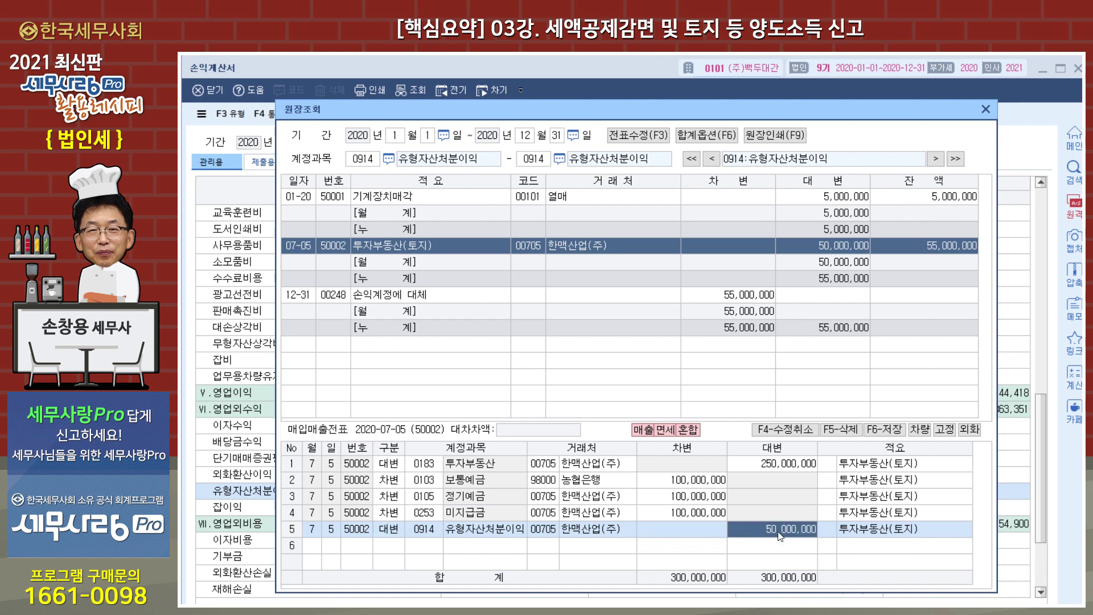
pyautogui.click(798, 463)
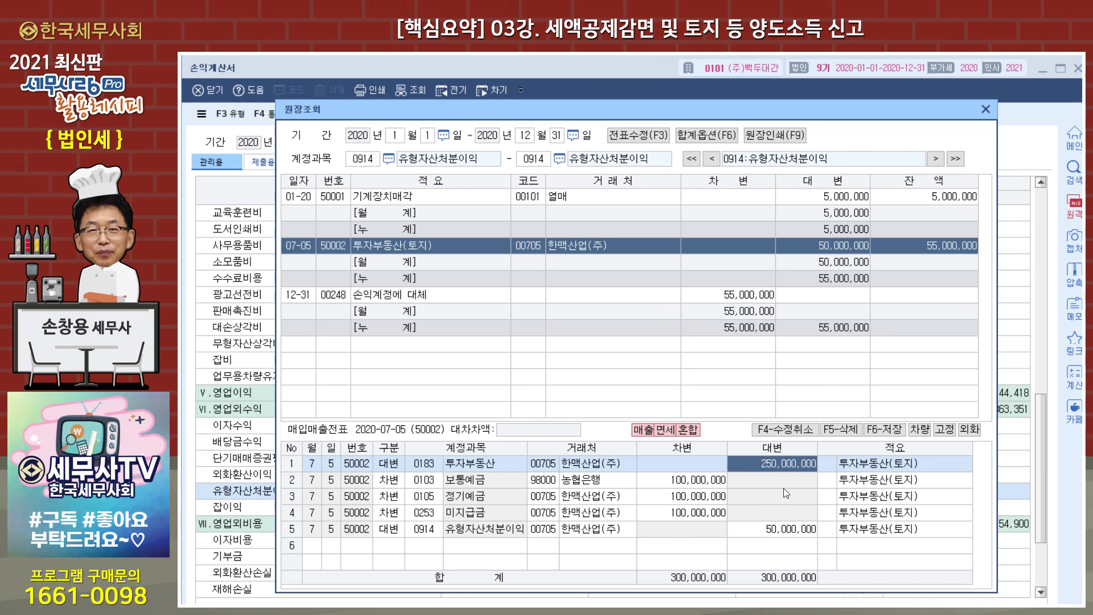
pyautogui.click(986, 109)
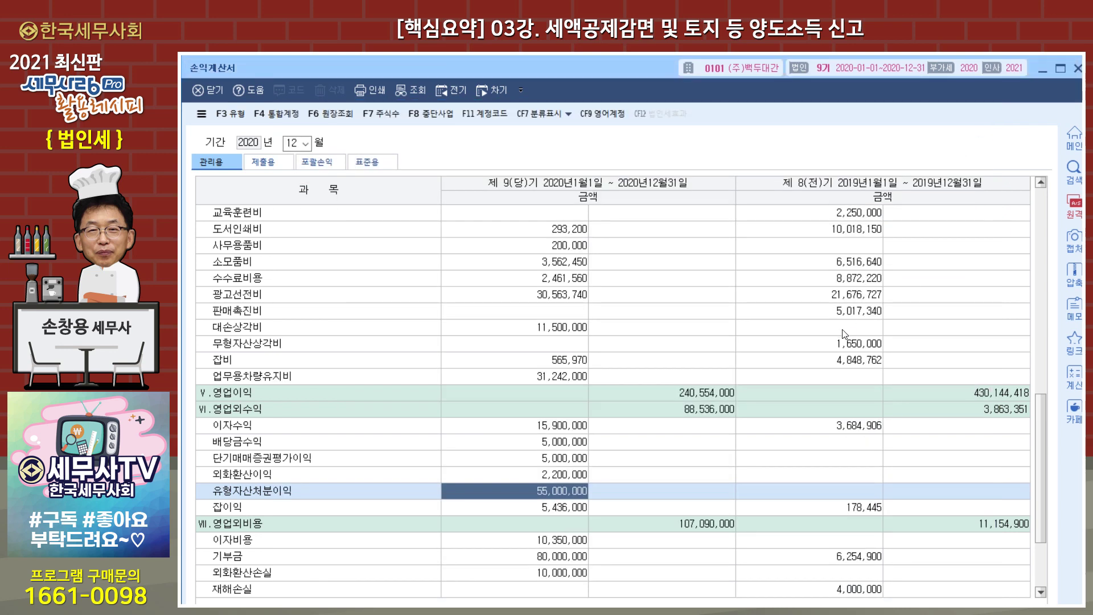
# Open 법인세과세표준및세액조정계산서 from 법인조정, reload it with F12 불러오기, and check line 126
pyautogui.click(1078, 69)
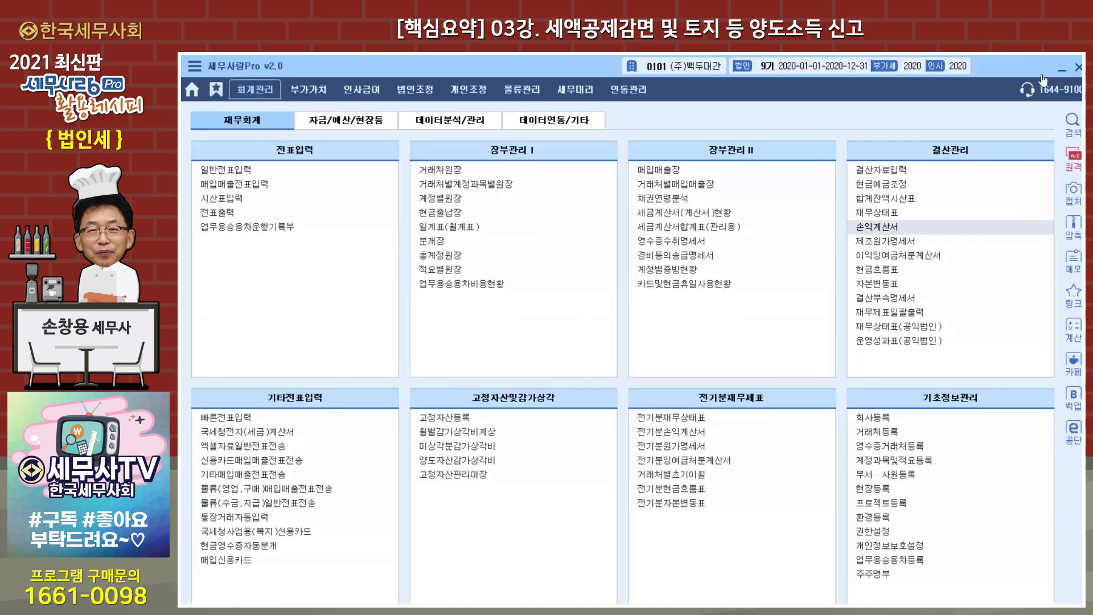
pyautogui.click(415, 90)
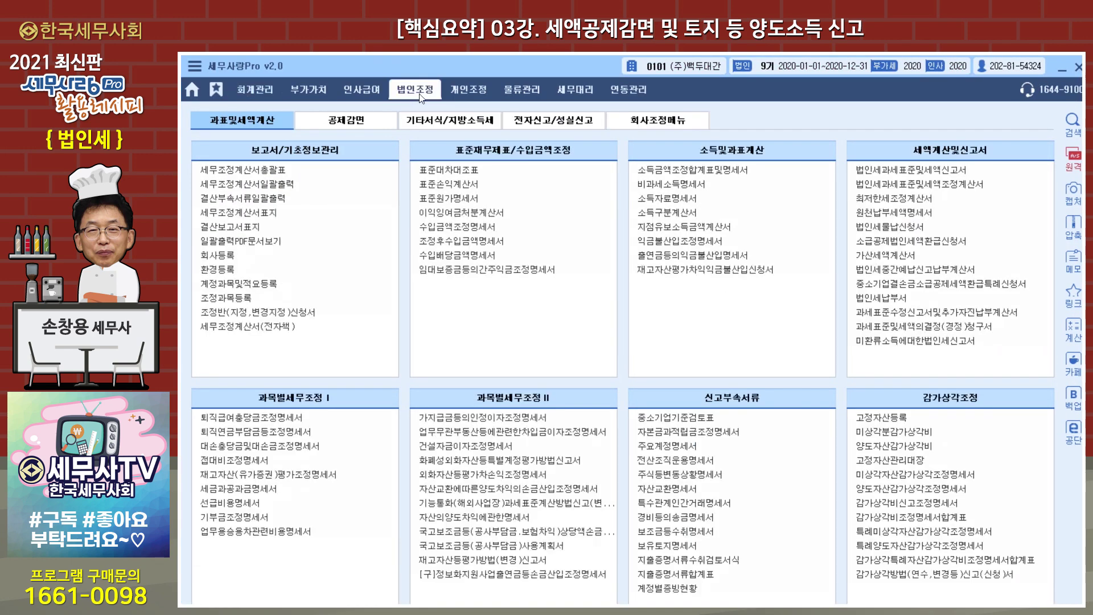
pyautogui.click(909, 188)
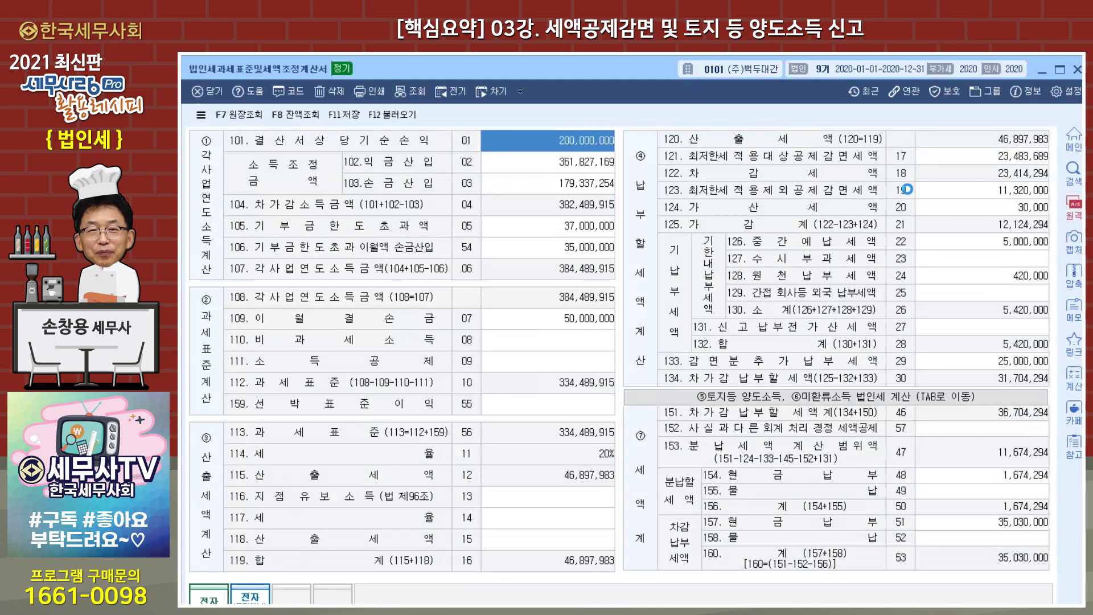
pyautogui.click(402, 120)
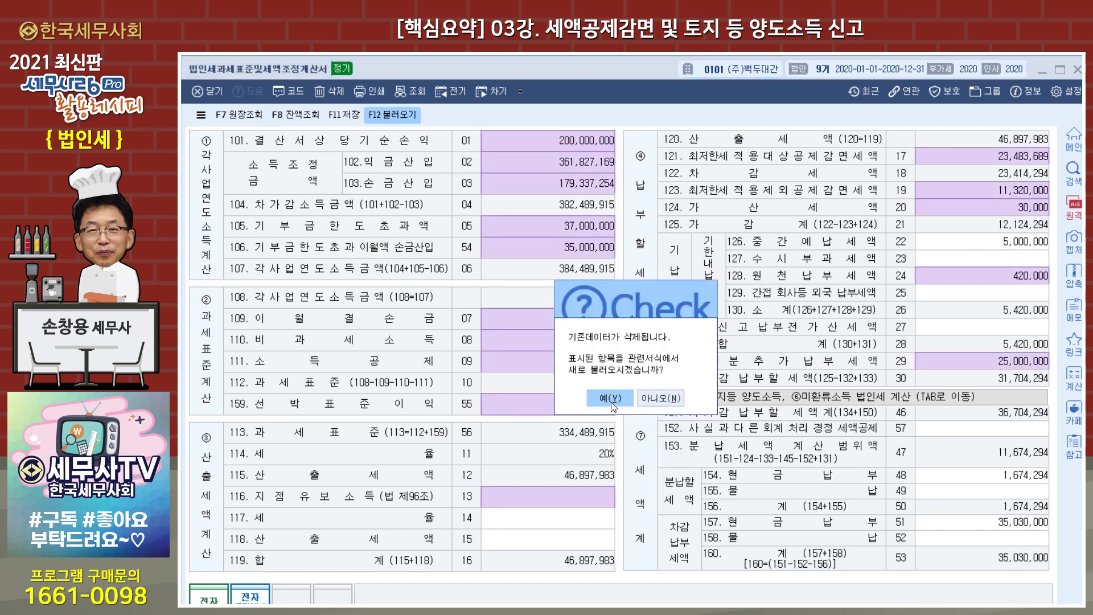
pyautogui.click(612, 402)
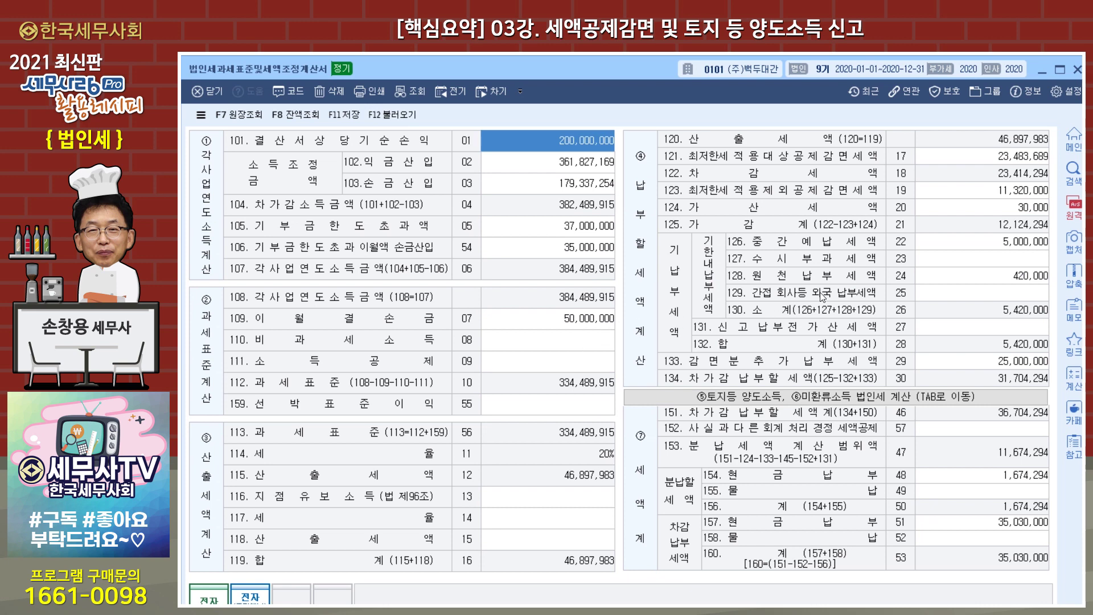
pyautogui.click(971, 249)
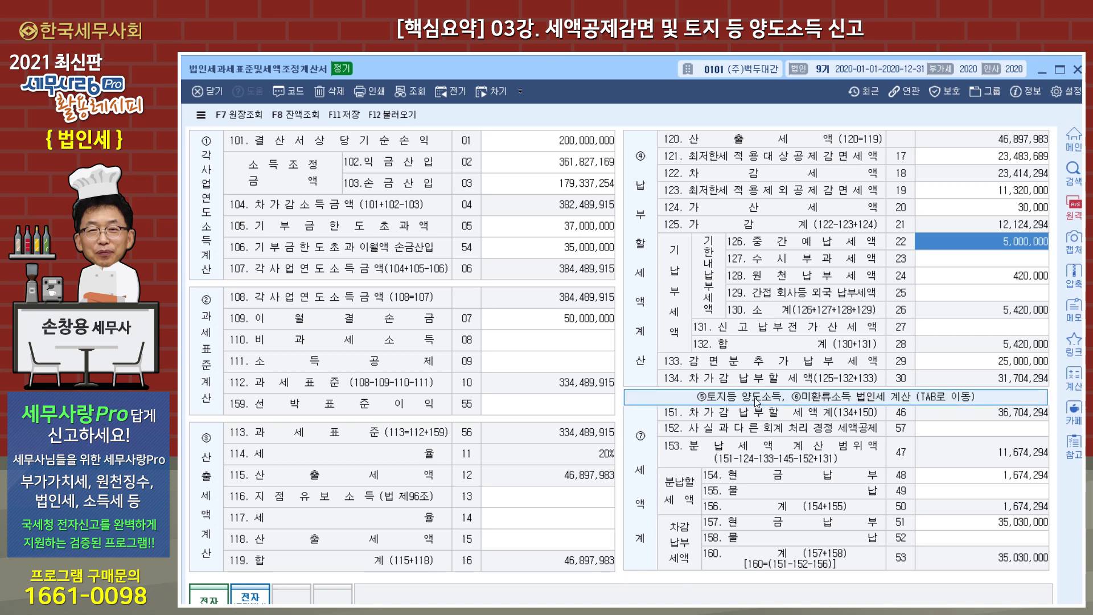
pyautogui.click(876, 402)
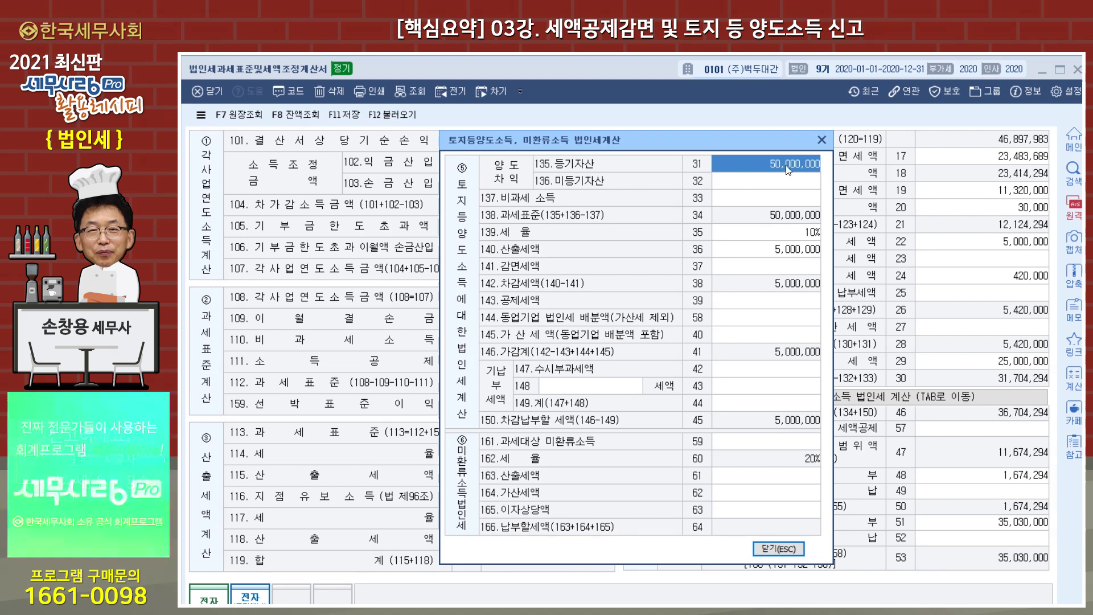
pyautogui.click(784, 233)
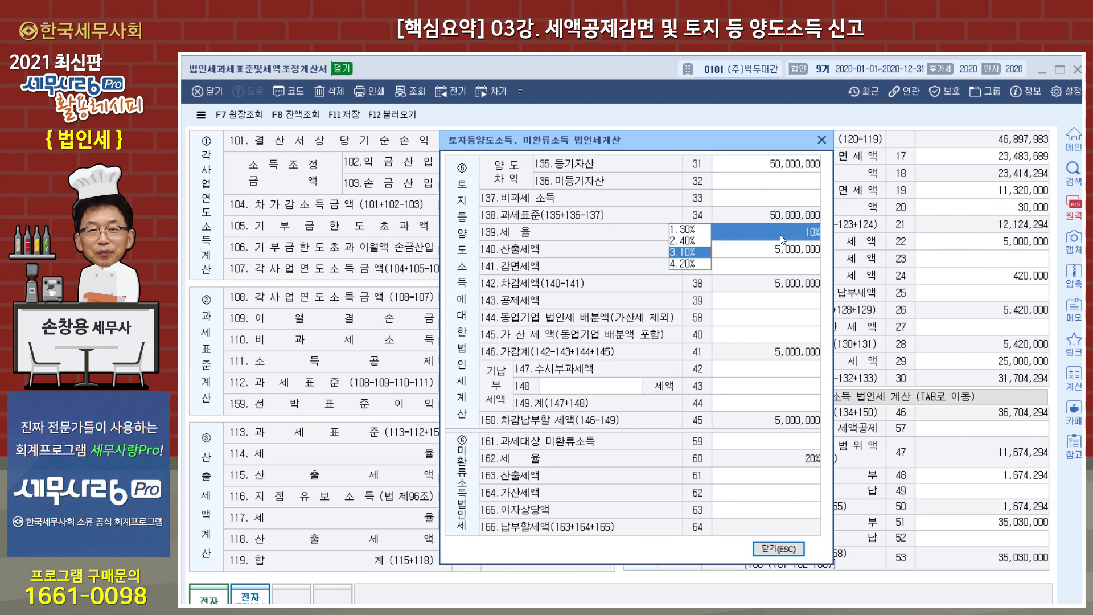
pyautogui.click(700, 252)
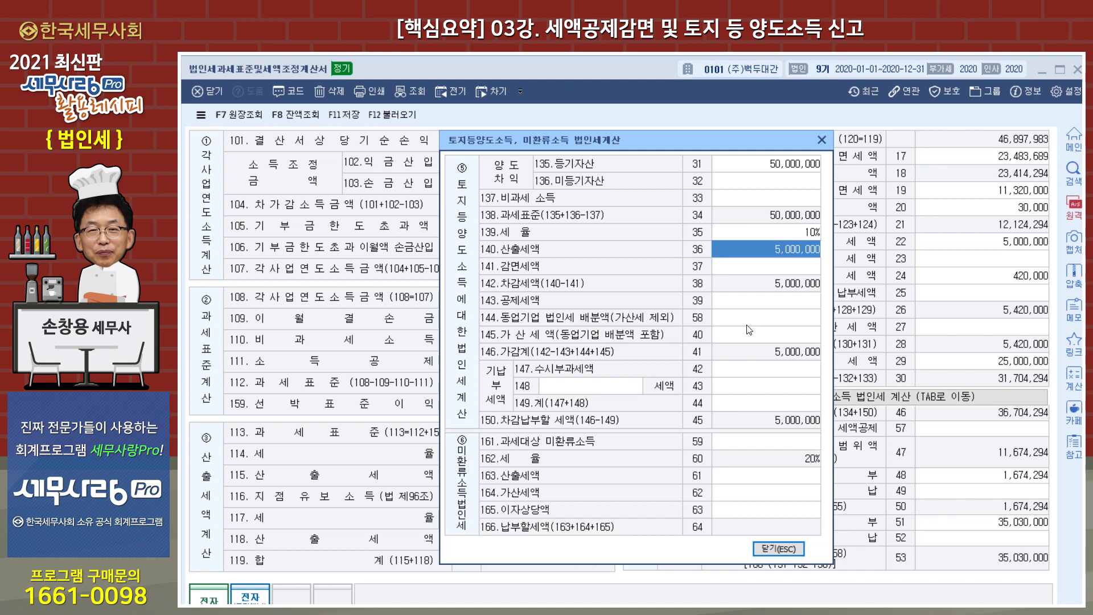
pyautogui.click(775, 549)
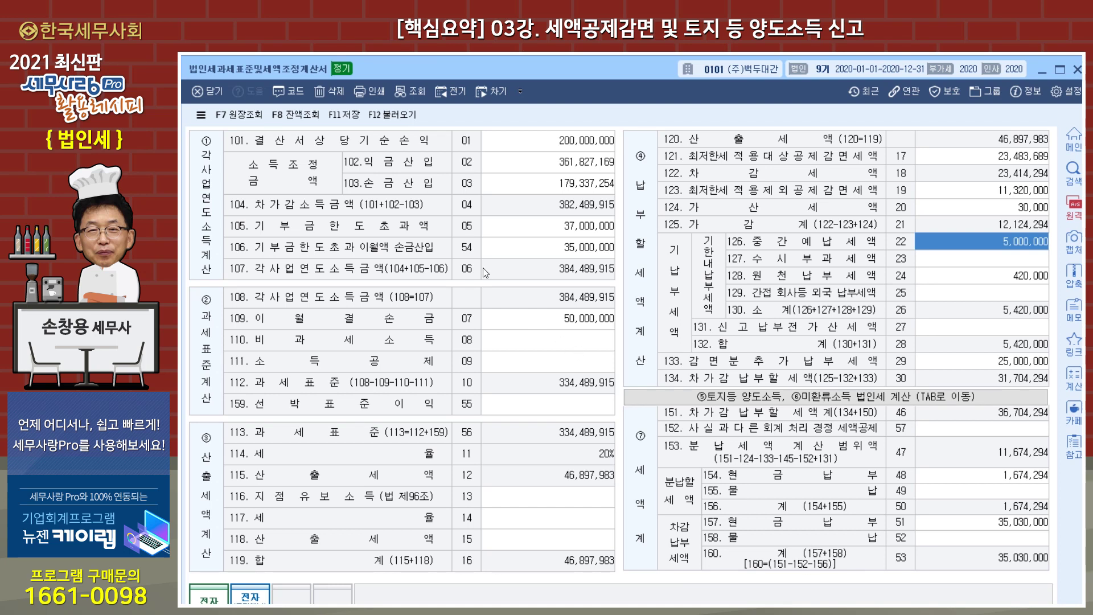
pyautogui.click(735, 399)
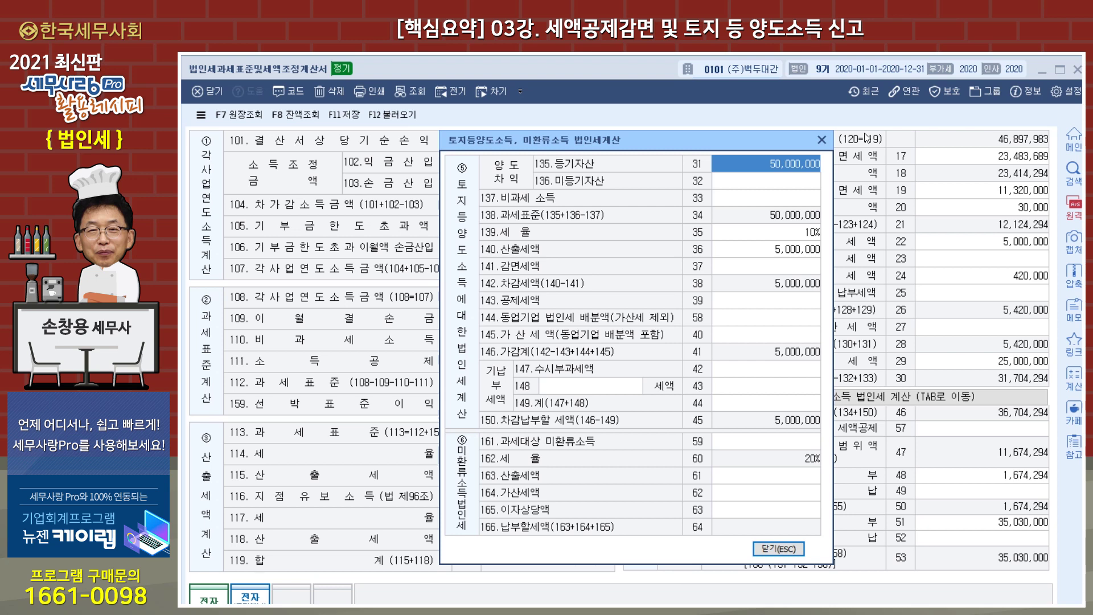
pyautogui.click(784, 546)
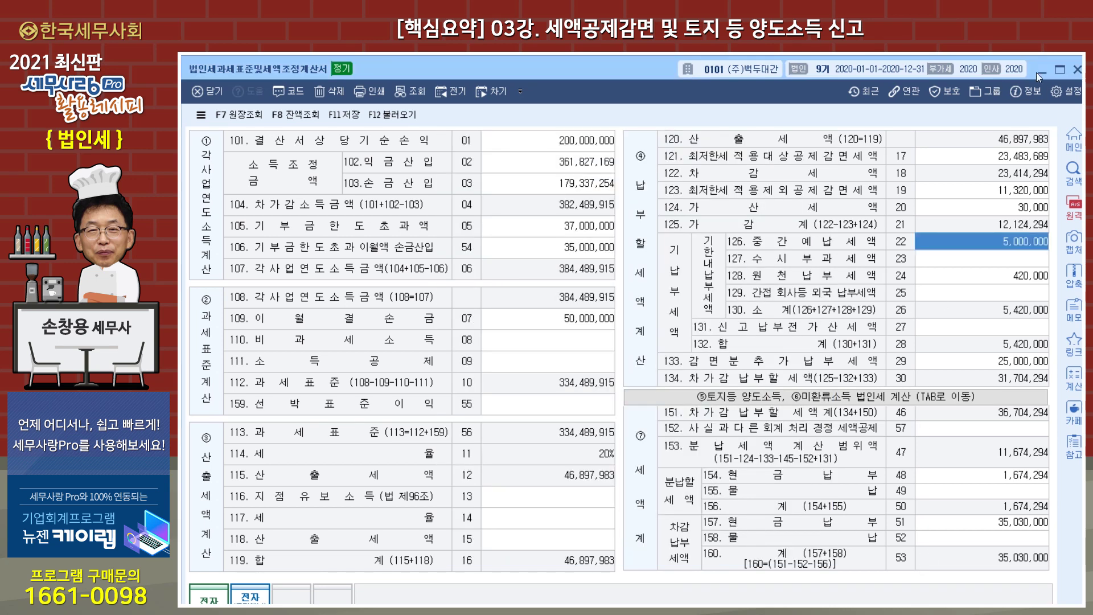
# Save the tax statement on closing and open 주식등변동상황명세서, showing shares rising from 50,000 to 54,000
pyautogui.click(1077, 71)
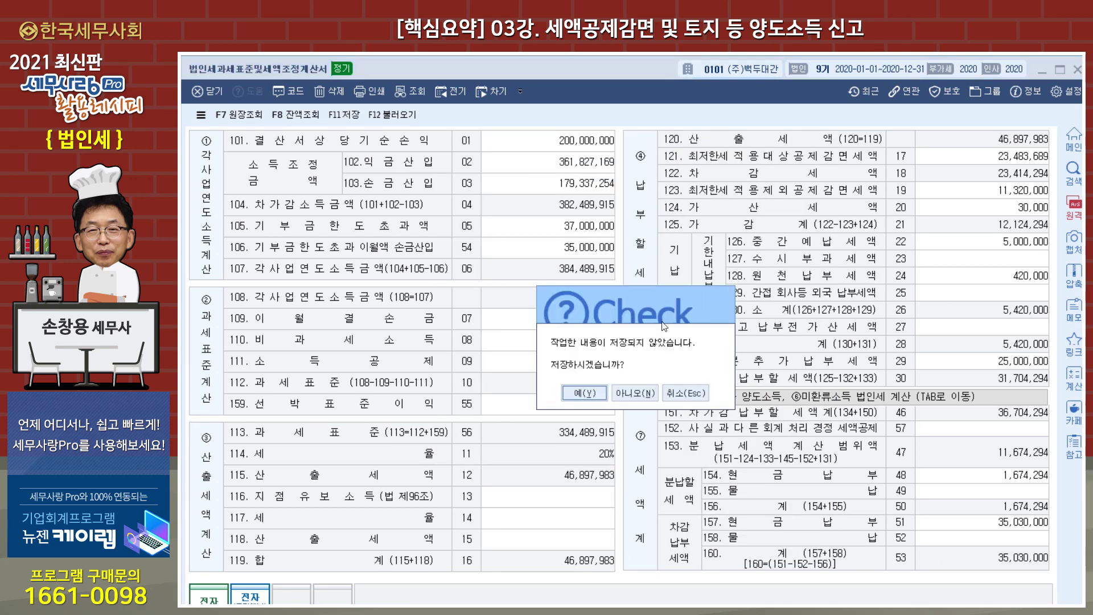
pyautogui.click(585, 392)
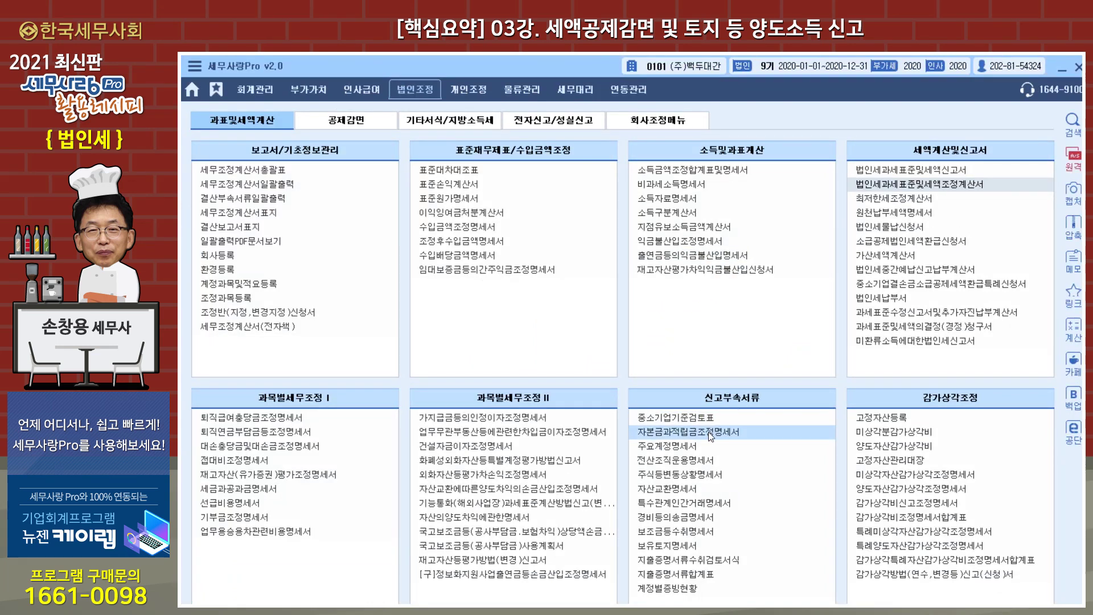
pyautogui.click(687, 475)
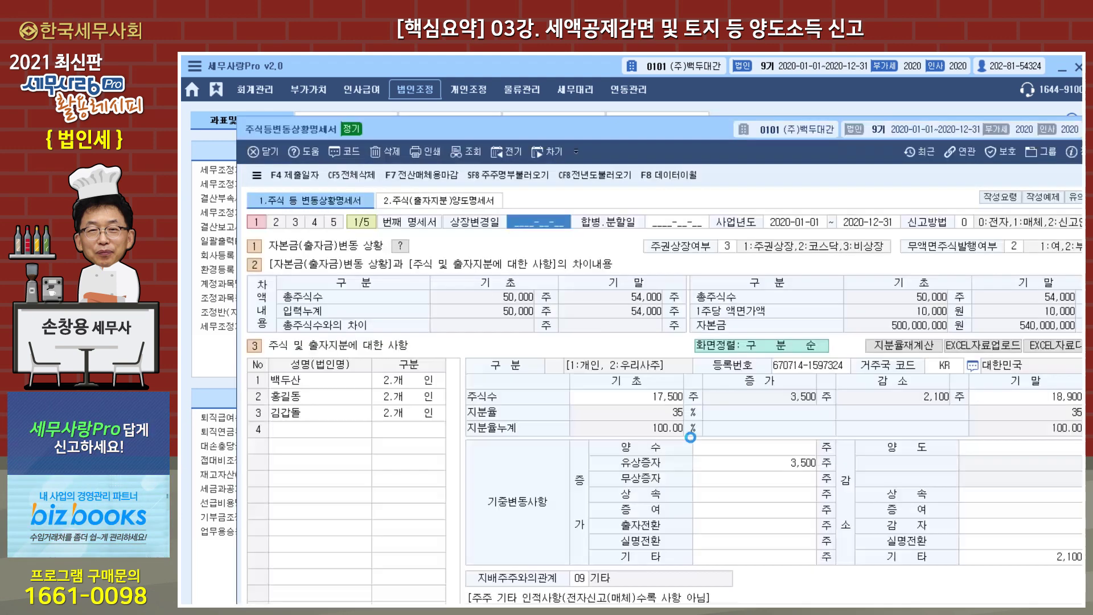
pyautogui.moveTo(669, 124); pyautogui.dragTo(624, 82)
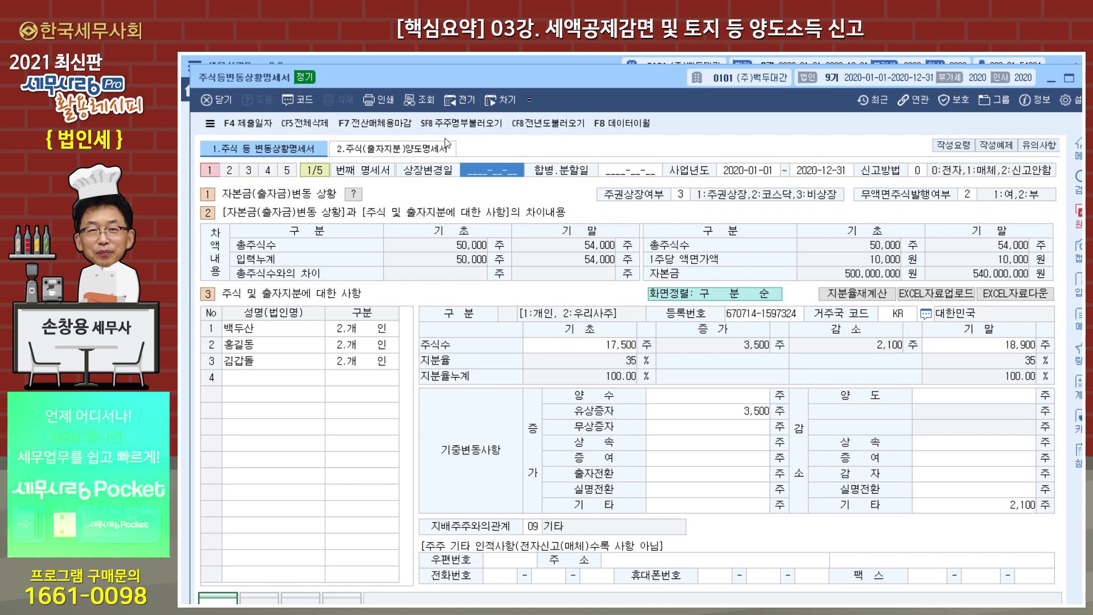
# Review the 2019 shareholding statement, then import it into 2020 with CF8 전년도불러오기
pyautogui.click(465, 103)
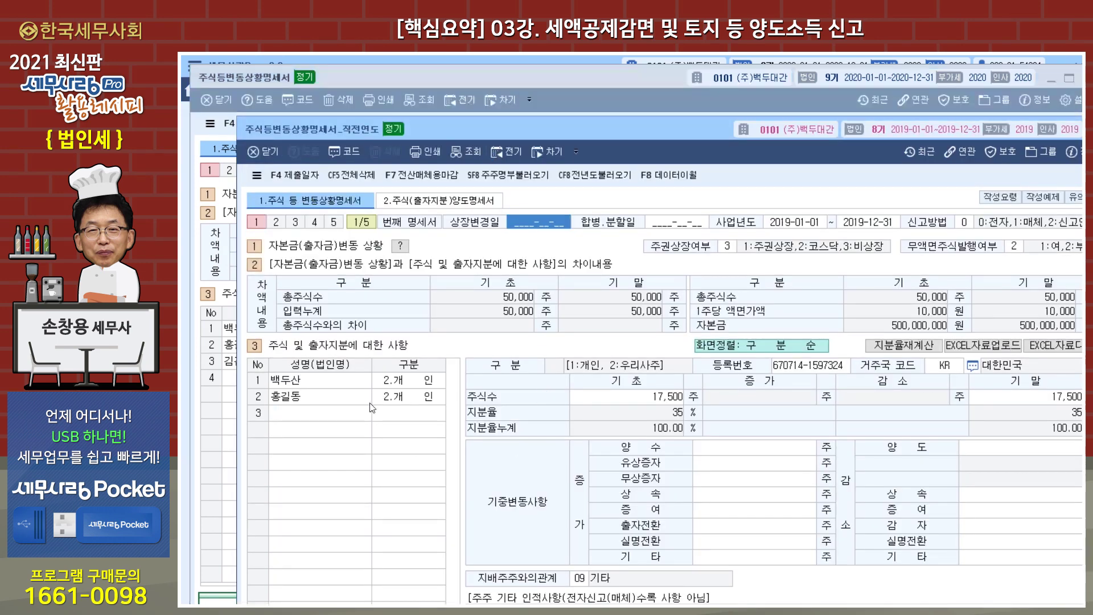
pyautogui.doubleClick(659, 133)
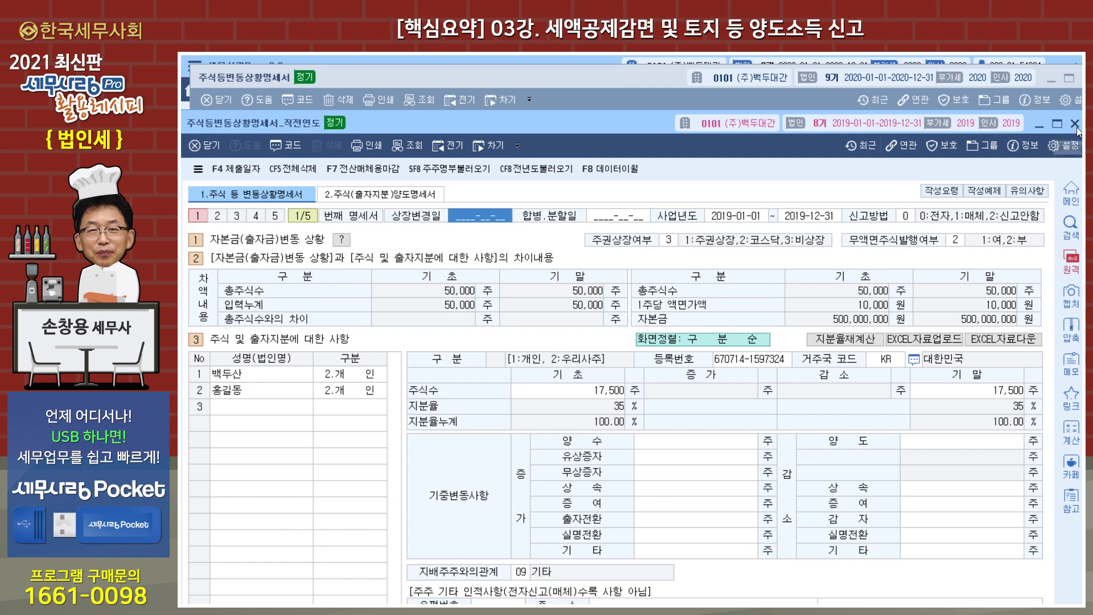
pyautogui.click(1076, 125)
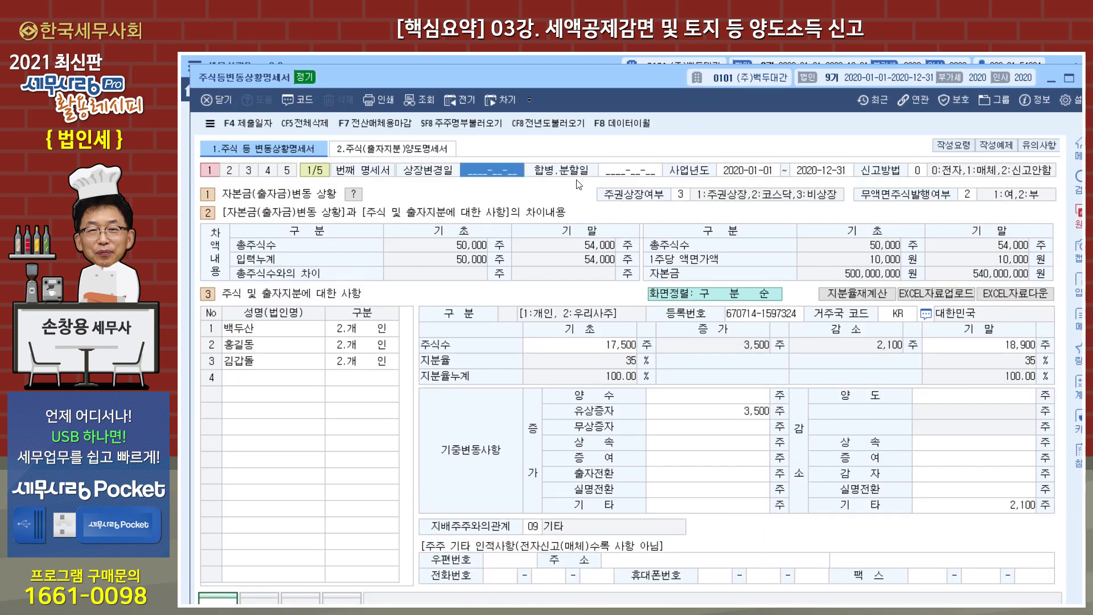
pyautogui.click(560, 127)
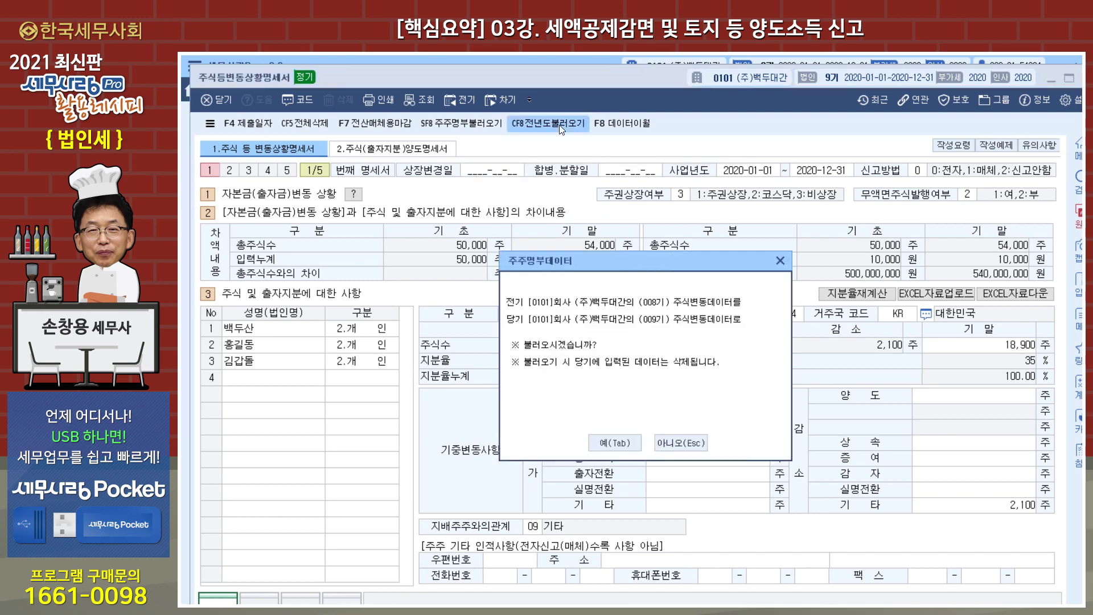
pyautogui.click(608, 447)
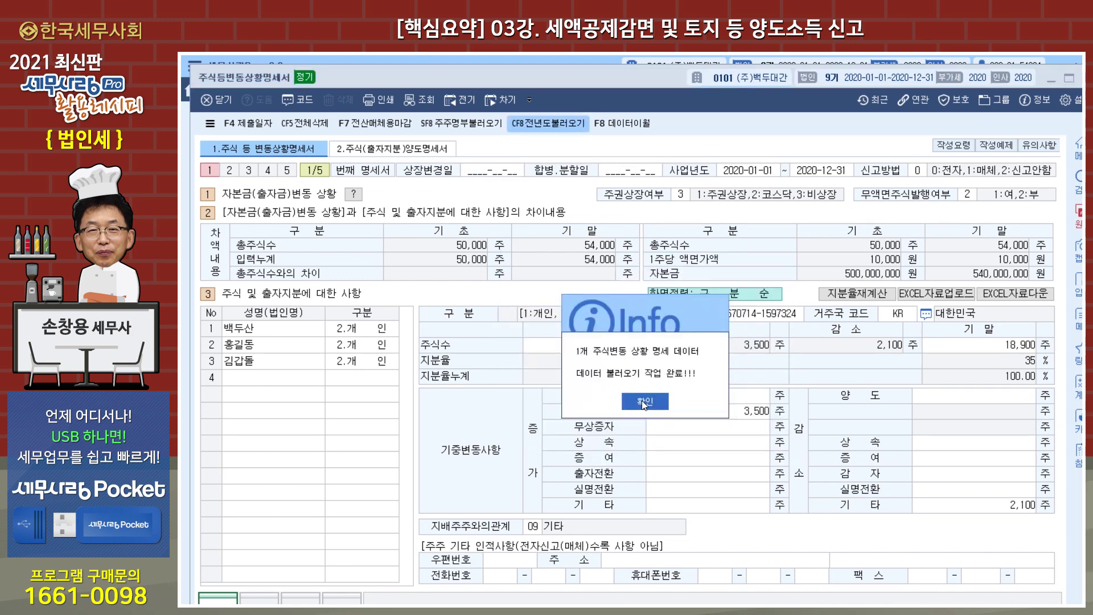
pyautogui.click(642, 400)
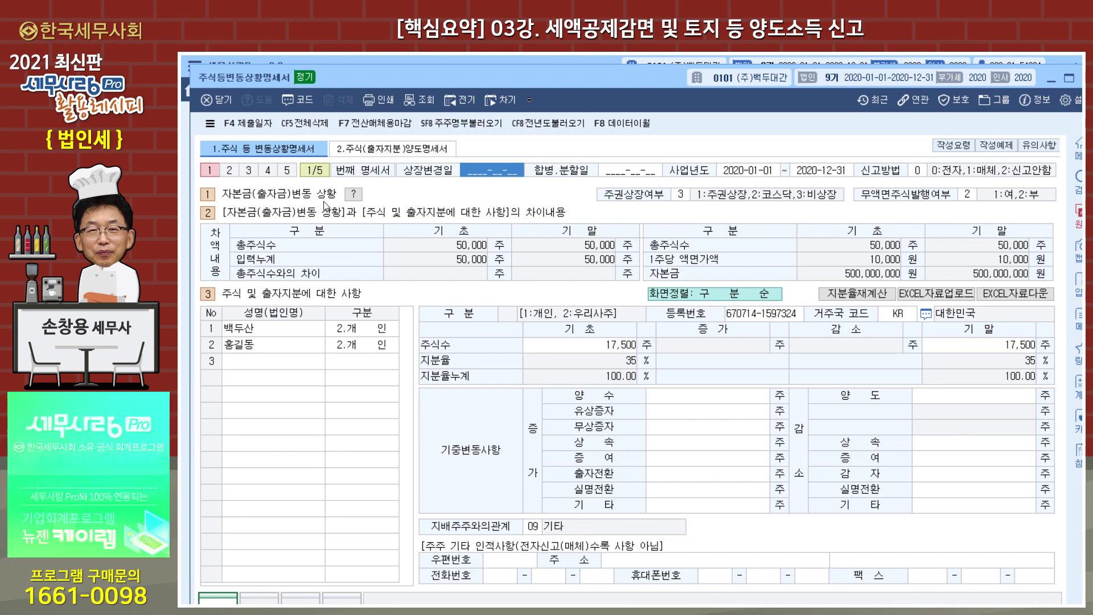
# Add a 2020-10-02 유상증자 of 10,000 common shares at par 10,000, issue price 15,000
pyautogui.click(354, 194)
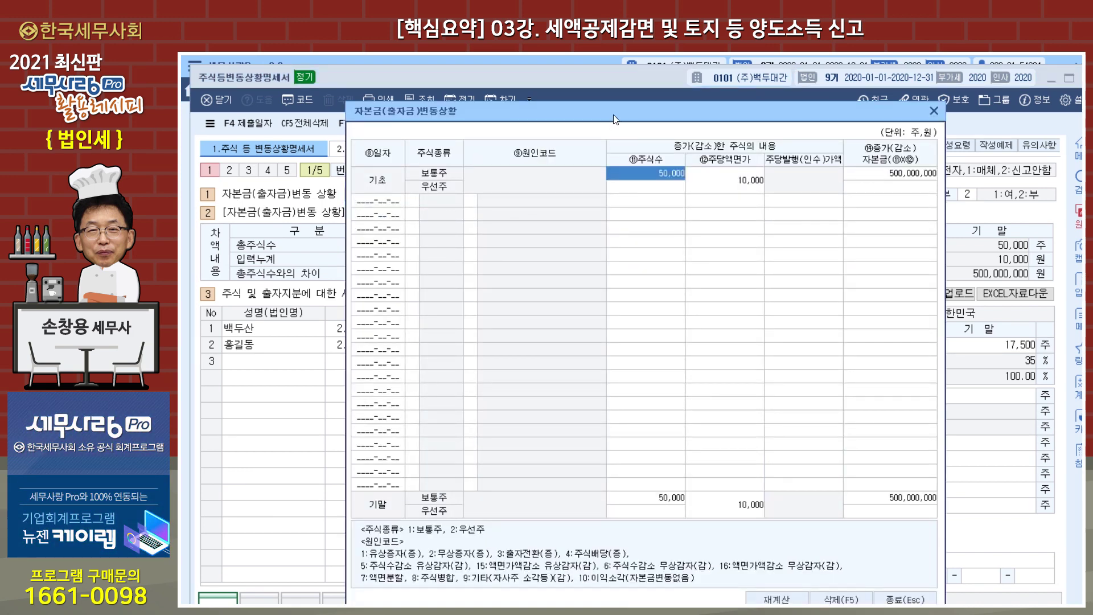
pyautogui.click(375, 221)
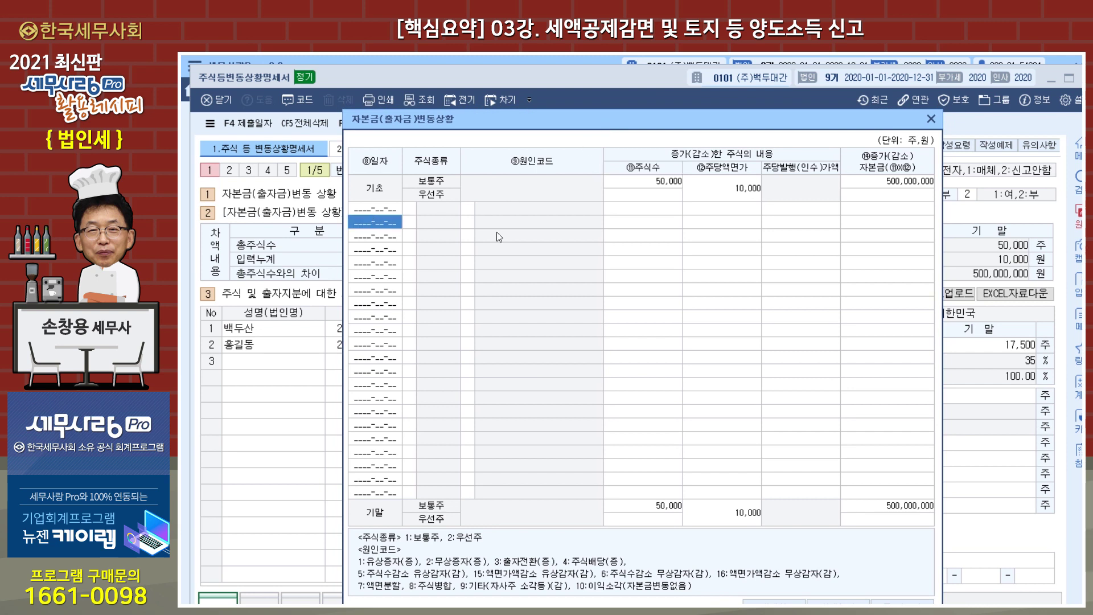
pyautogui.click(388, 210)
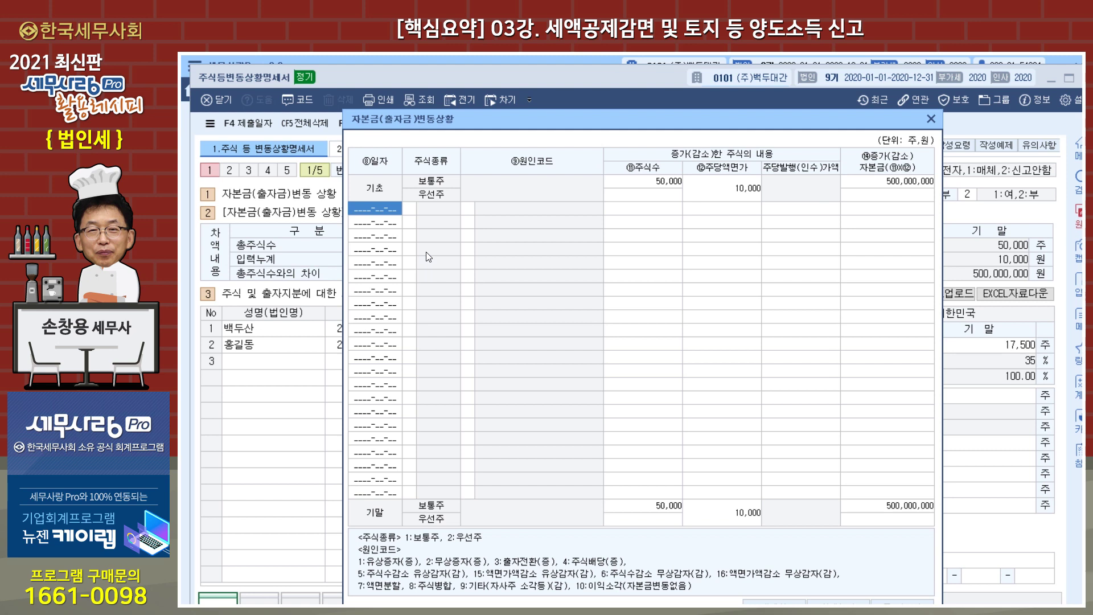
pyautogui.write('1')
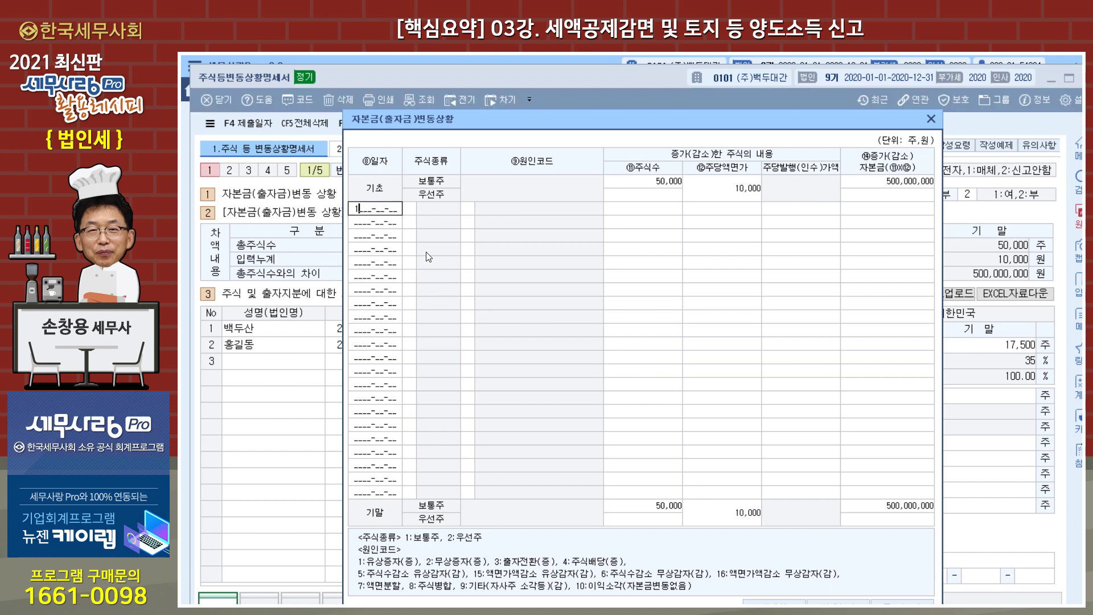
pyautogui.write('20201')
pyautogui.write('002')
pyautogui.press('Return')
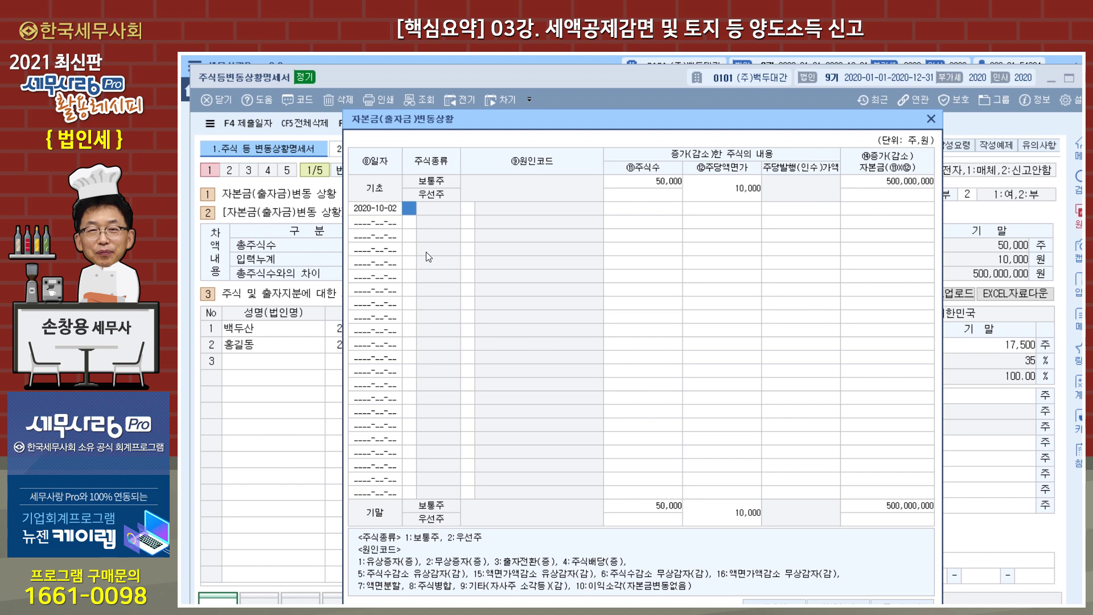
pyautogui.write('1')
pyautogui.press('Return')
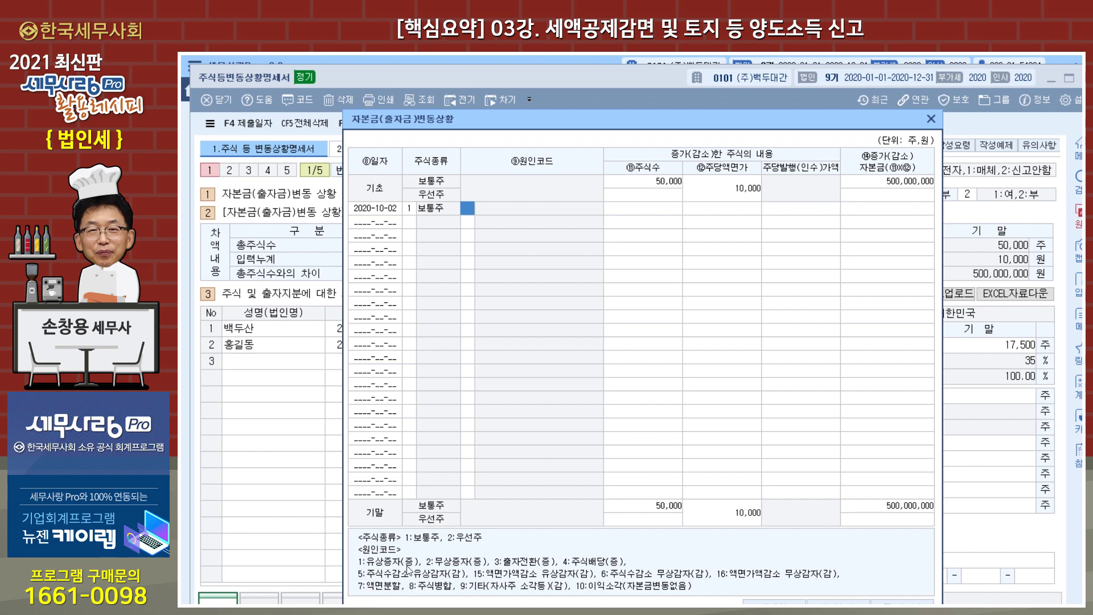
pyautogui.write('1')
pyautogui.press('Return')
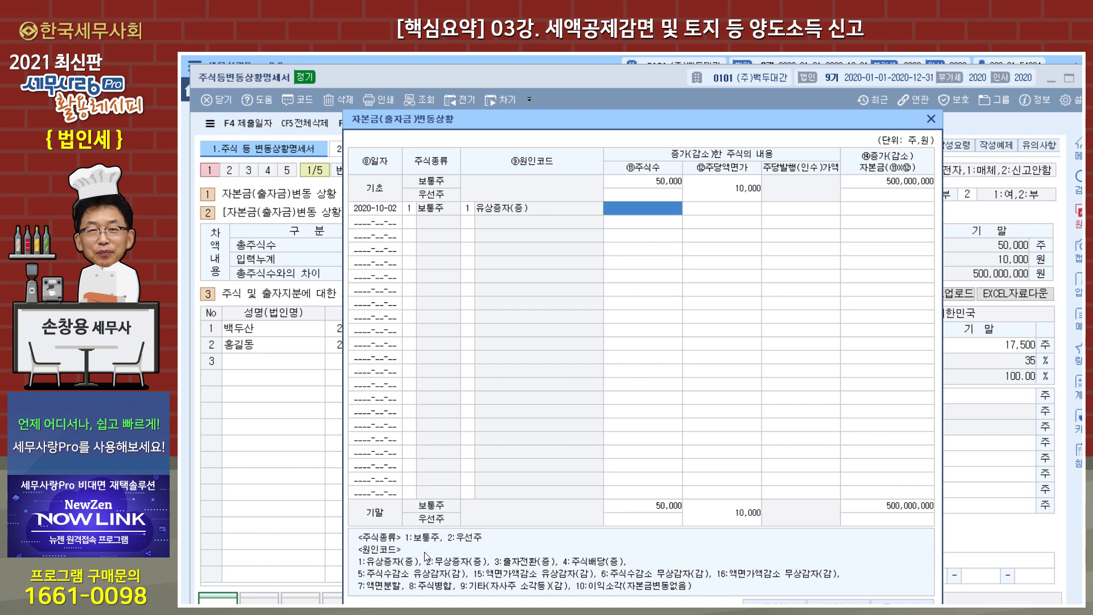
pyautogui.write('100000')
pyautogui.press('Return')
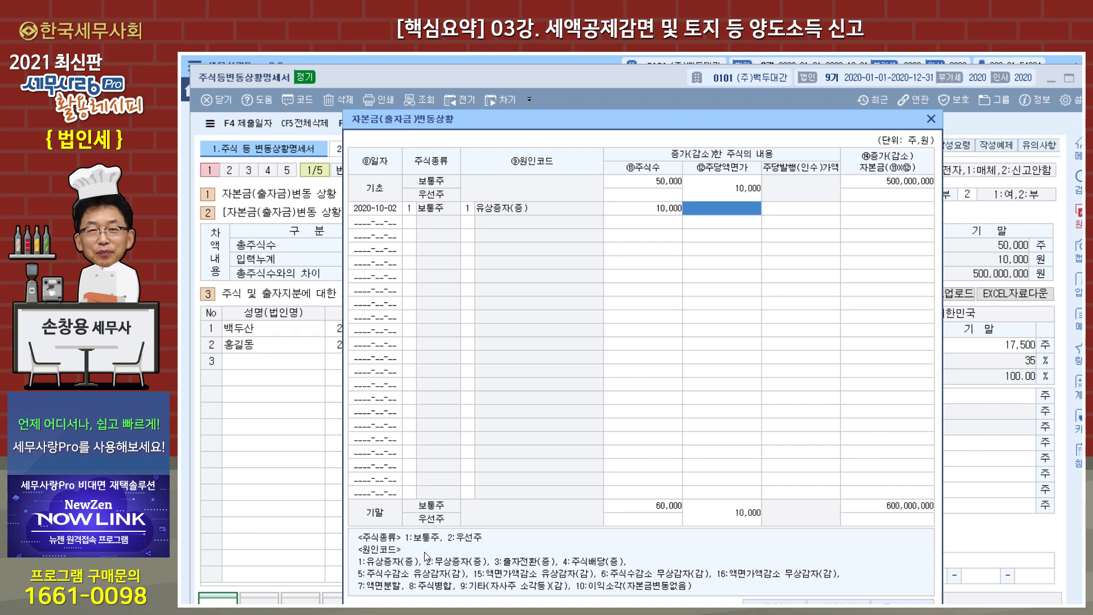
pyautogui.write('1')
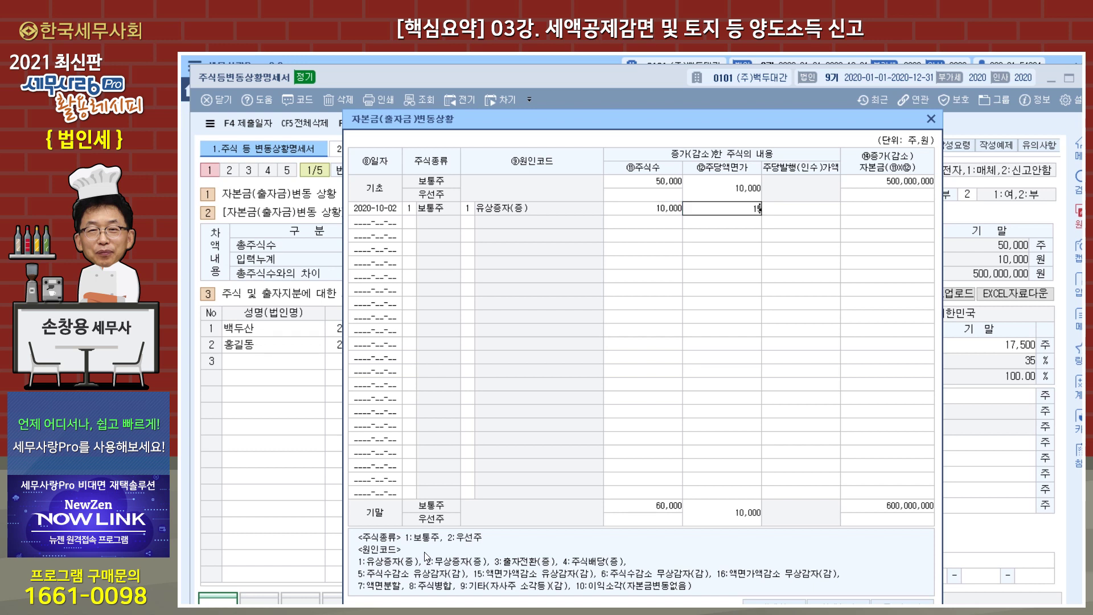
pyautogui.write('5')
pyautogui.press('BackSpace')
pyautogui.press('BackSpace')
pyautogui.write('10000')
pyautogui.press('Return')
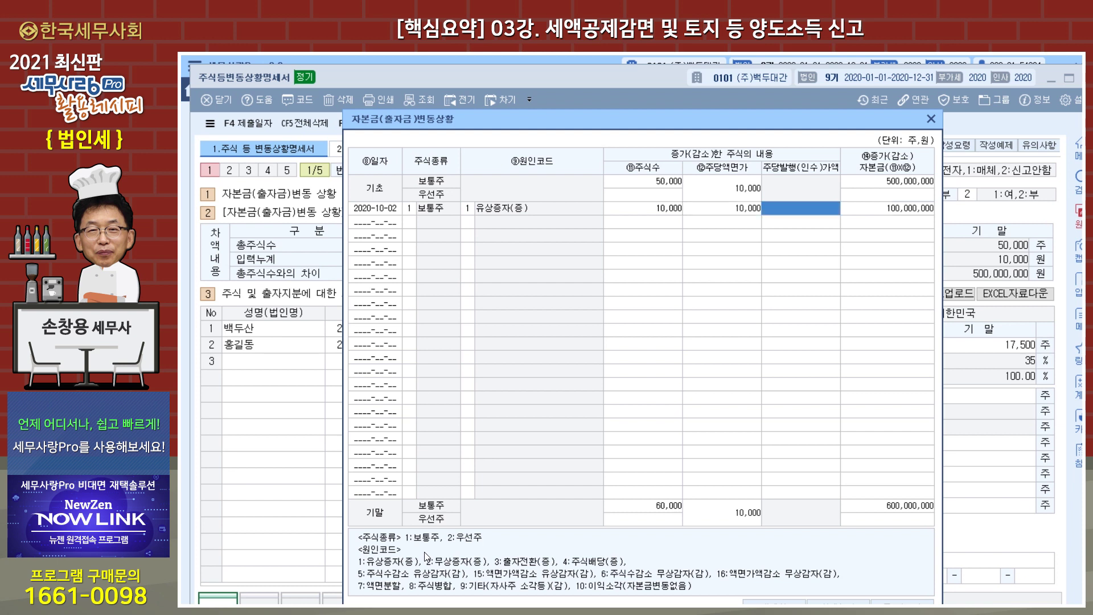
pyautogui.write('150000')
pyautogui.press('Return')
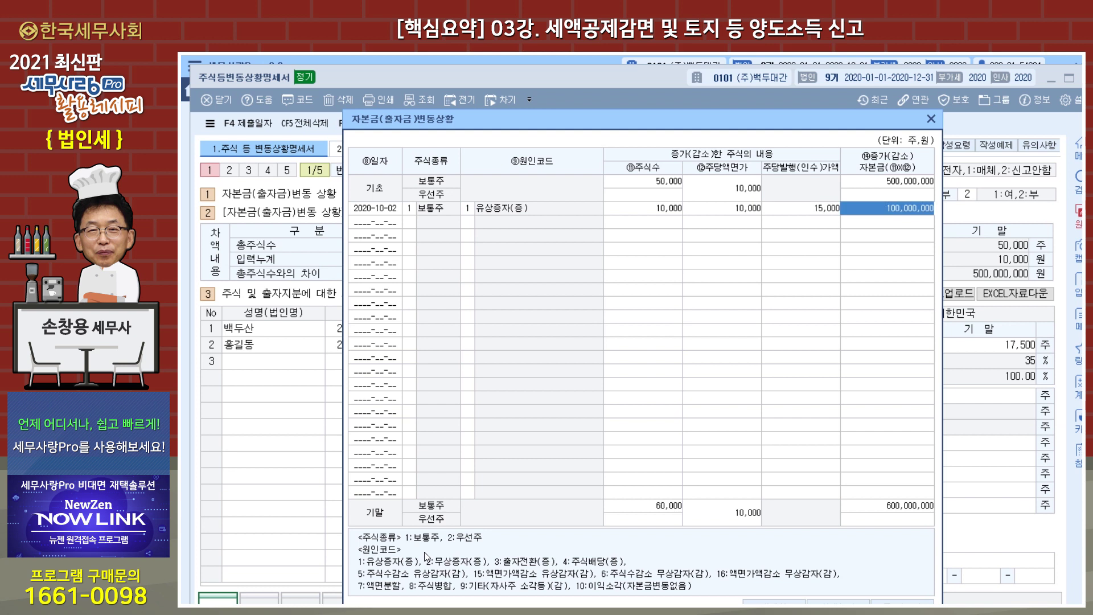
# Add a 2020-12-31 이익소각 of 6,000 shares at par 10,000, then close and recalculate
pyautogui.click(367, 224)
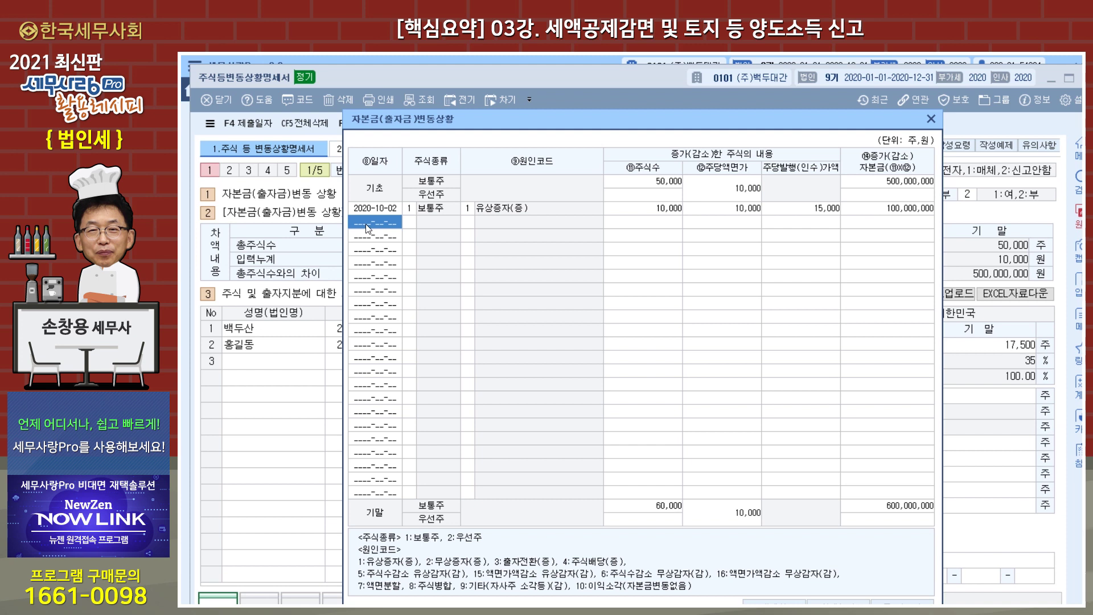
pyautogui.write('2020-12-31')
pyautogui.write('1')
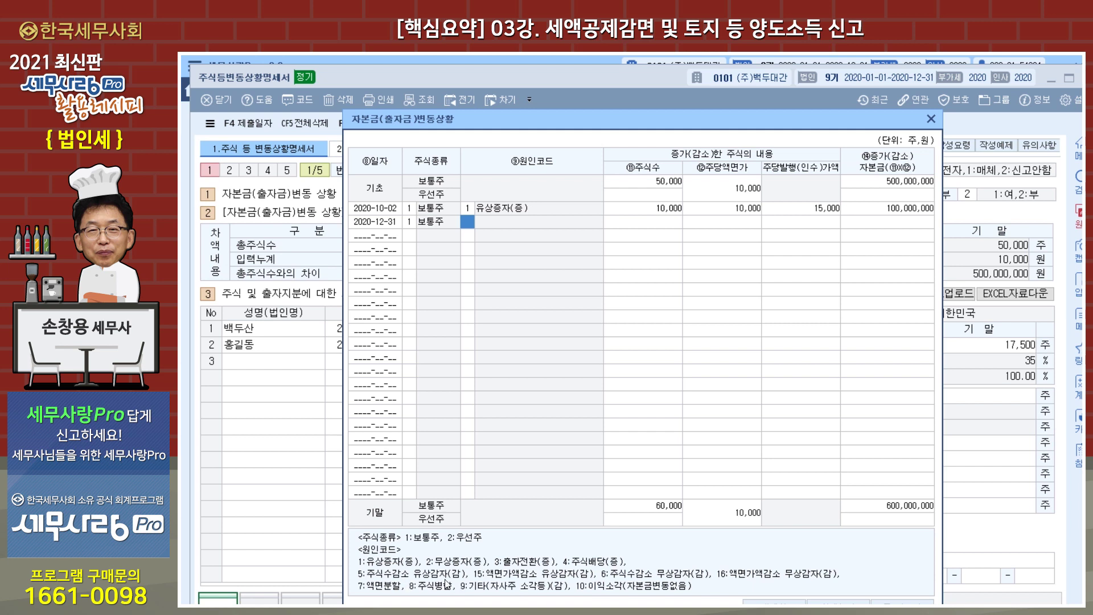
pyautogui.write('10')
pyautogui.press('Return')
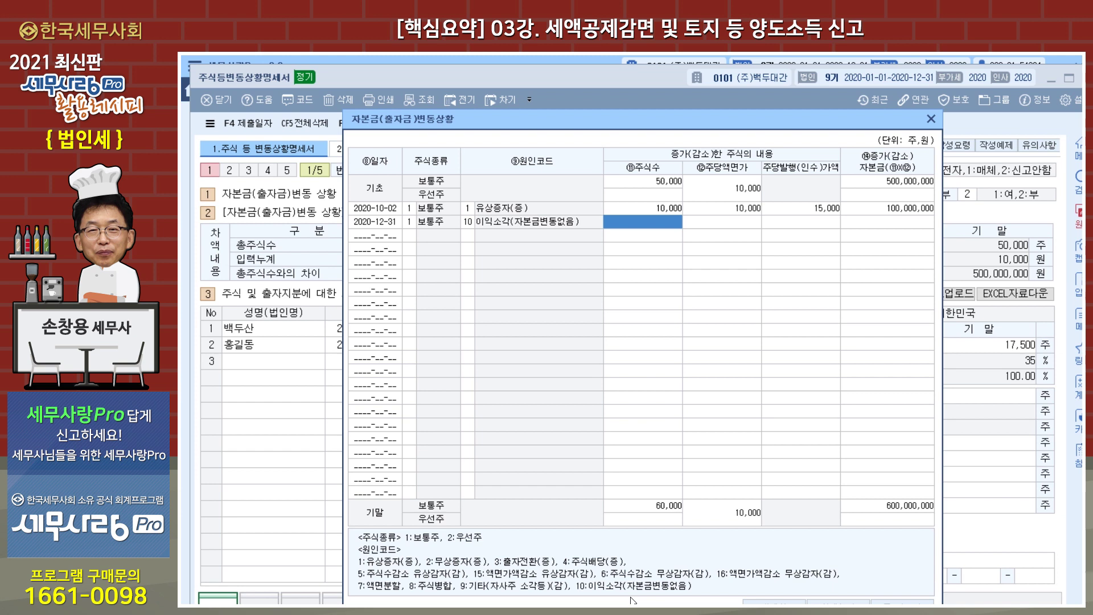
pyautogui.write('6000')
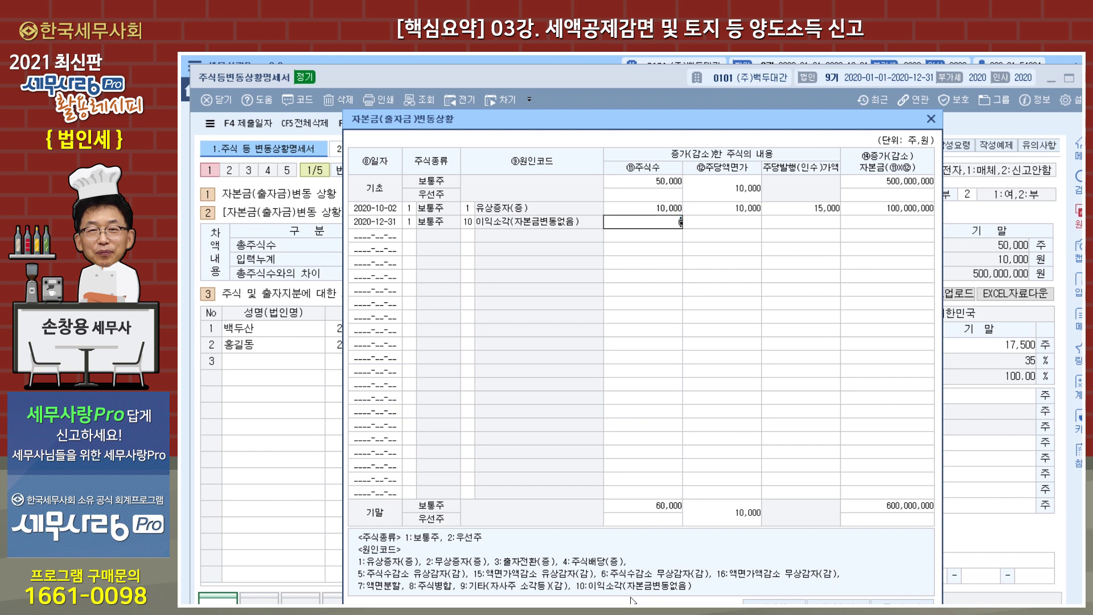
pyautogui.press('Return')
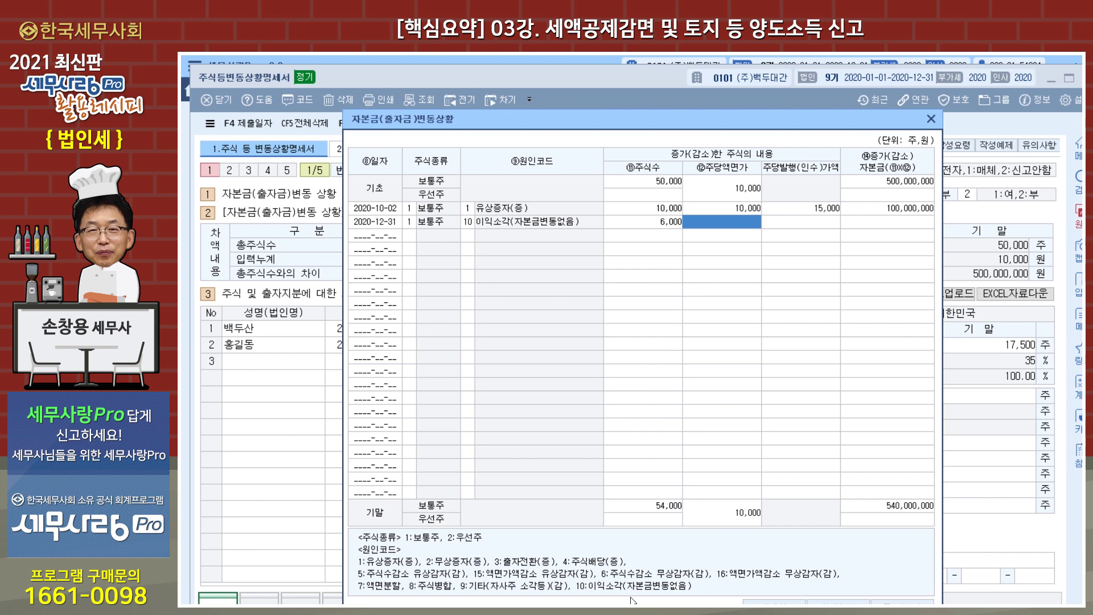
pyautogui.write('100000')
pyautogui.press('Return')
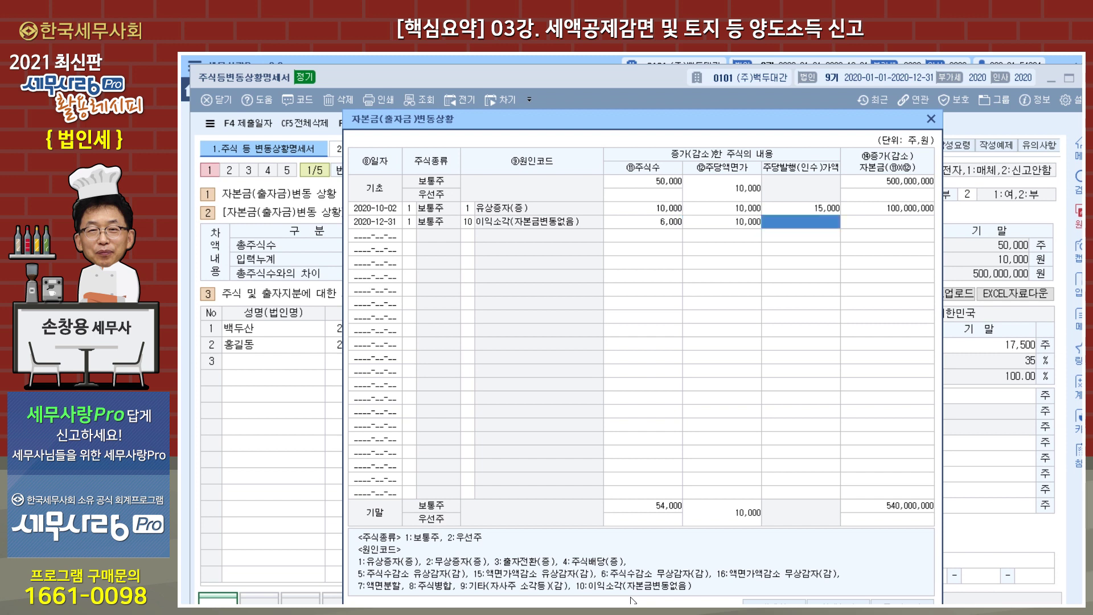
pyautogui.press('Return')
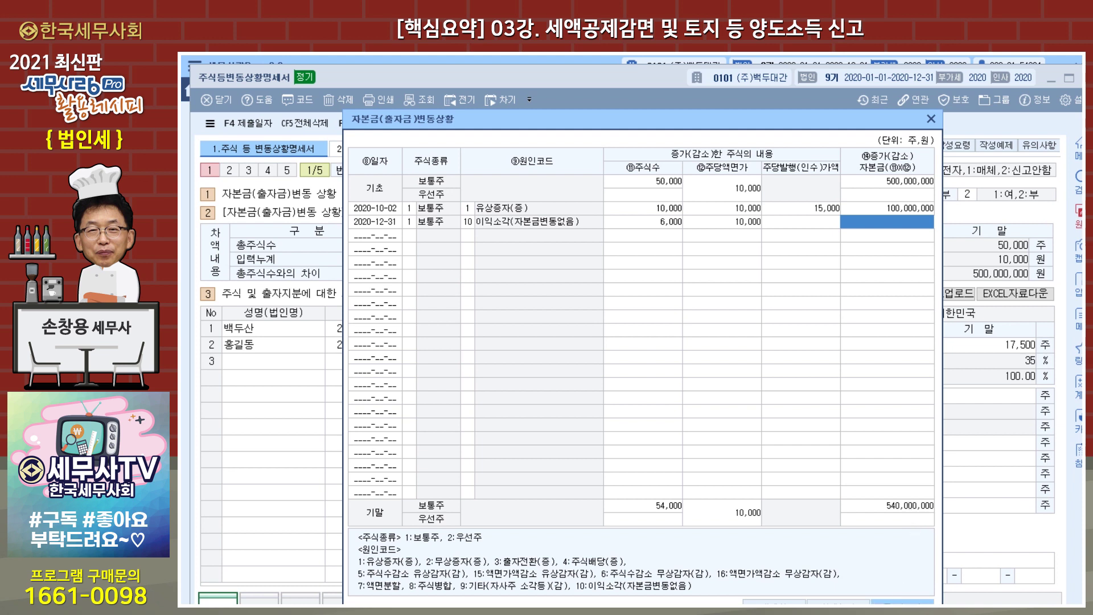
pyautogui.click(903, 602)
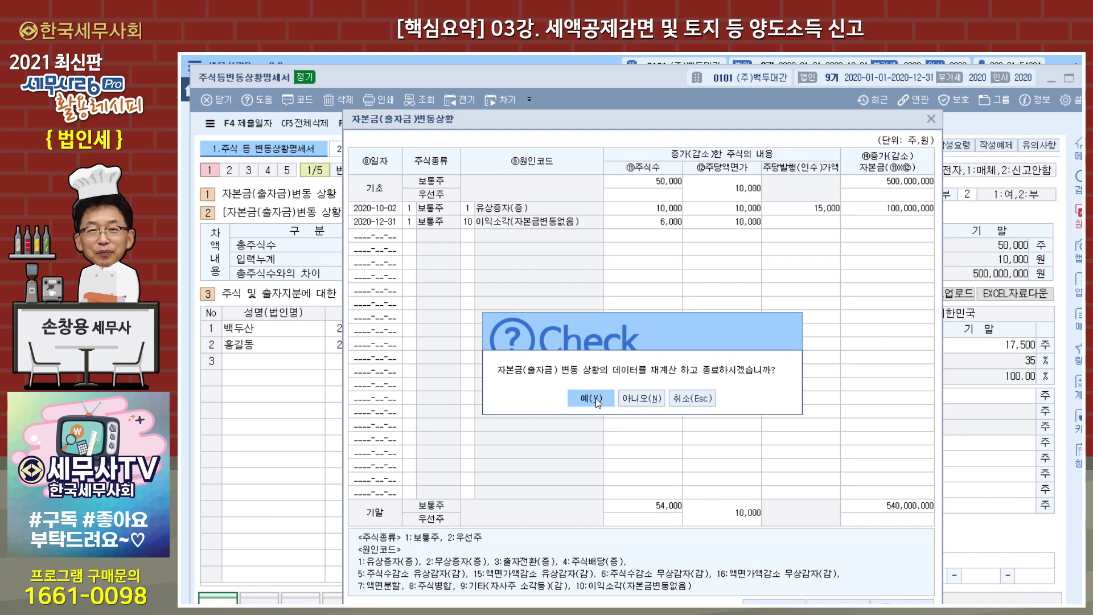
pyautogui.click(593, 399)
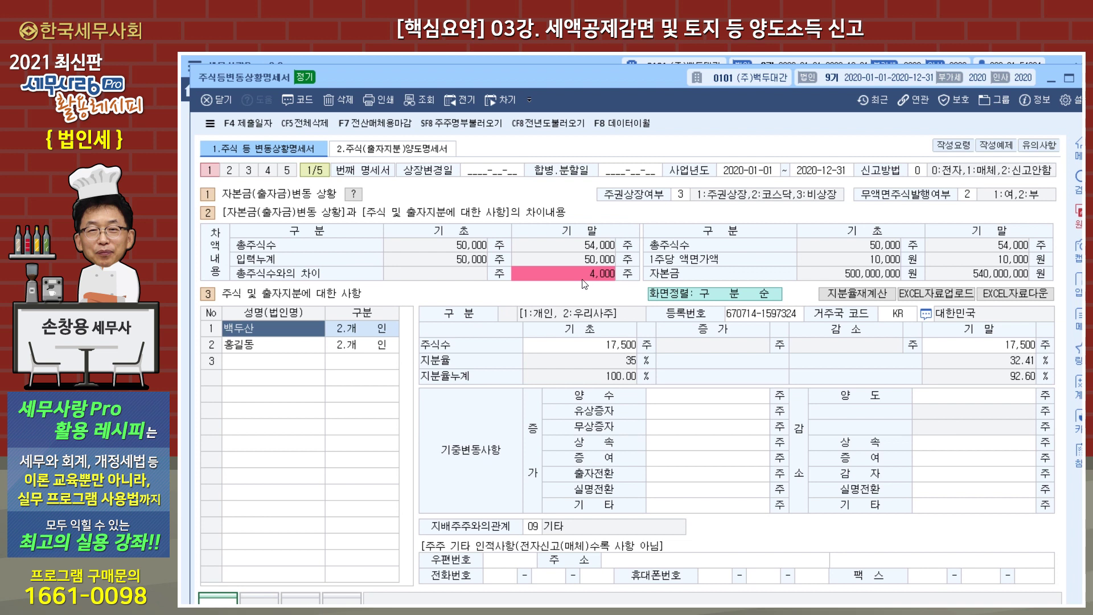
# Record a 5,000-share 양도 decrease for the second shareholder, leaving 27,500 shares
pyautogui.click(274, 349)
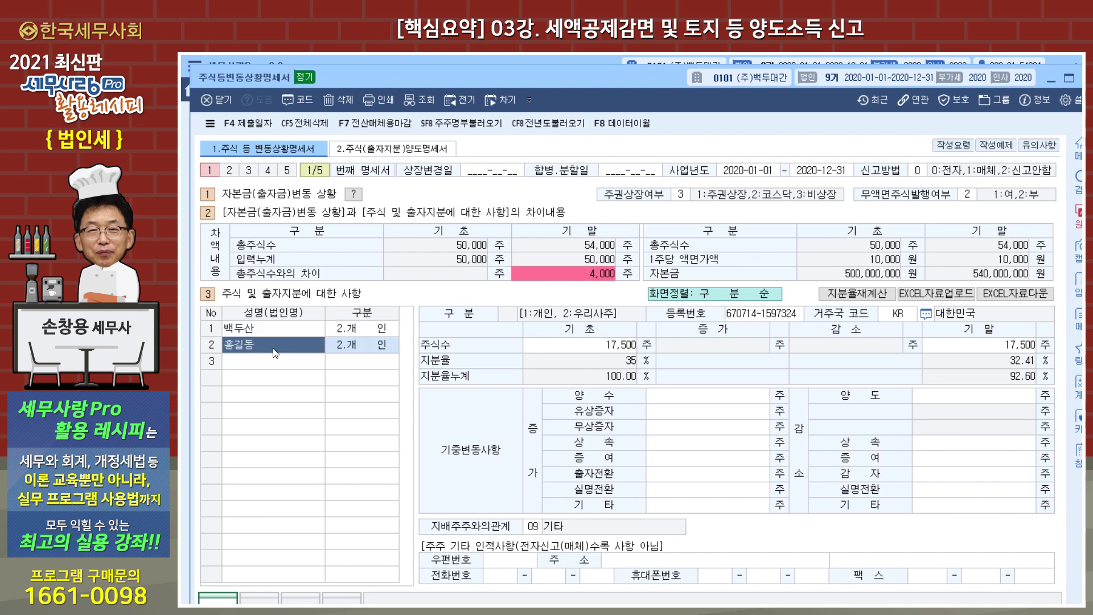
pyautogui.click(947, 399)
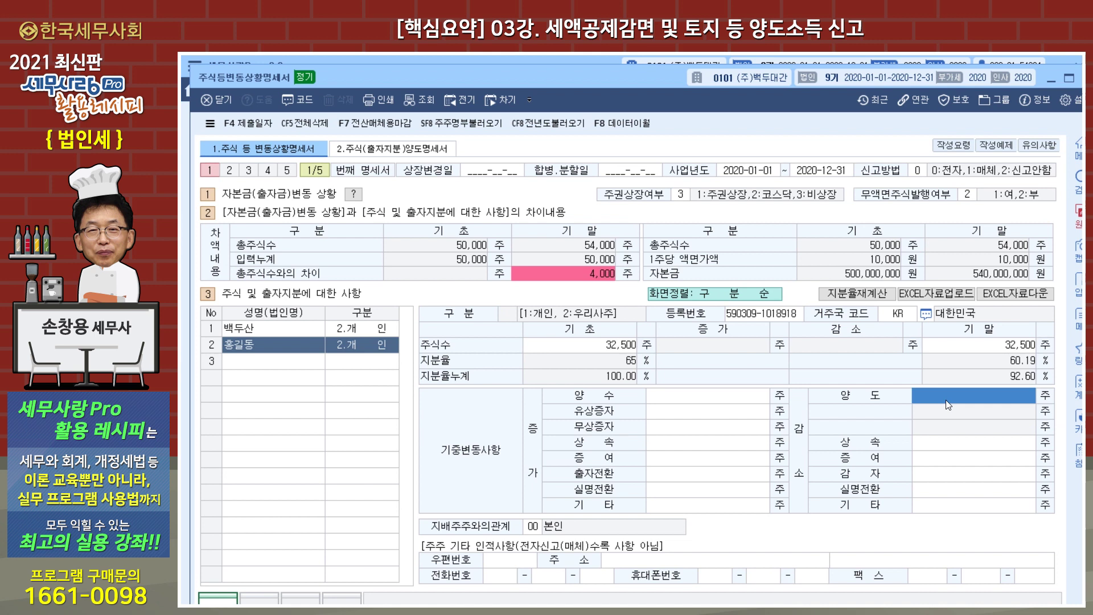
pyautogui.write('5000')
pyautogui.press('Return')
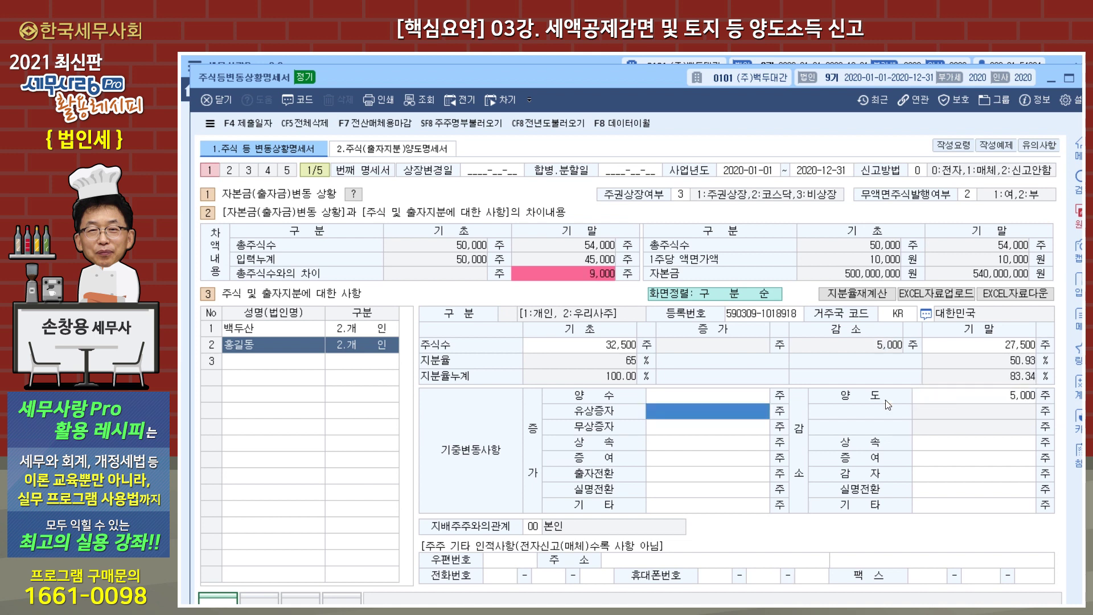
pyautogui.click(278, 366)
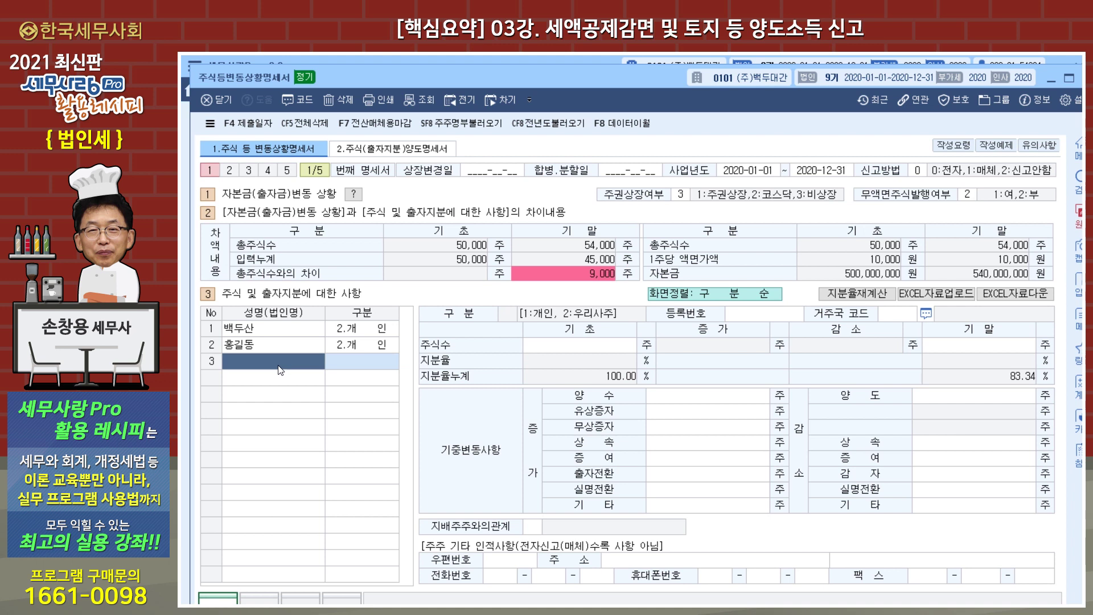
# Enter the third shareholder's name, set 구분 to 2 (individual), and fill in their resident registration number
pyautogui.write('김갑동')
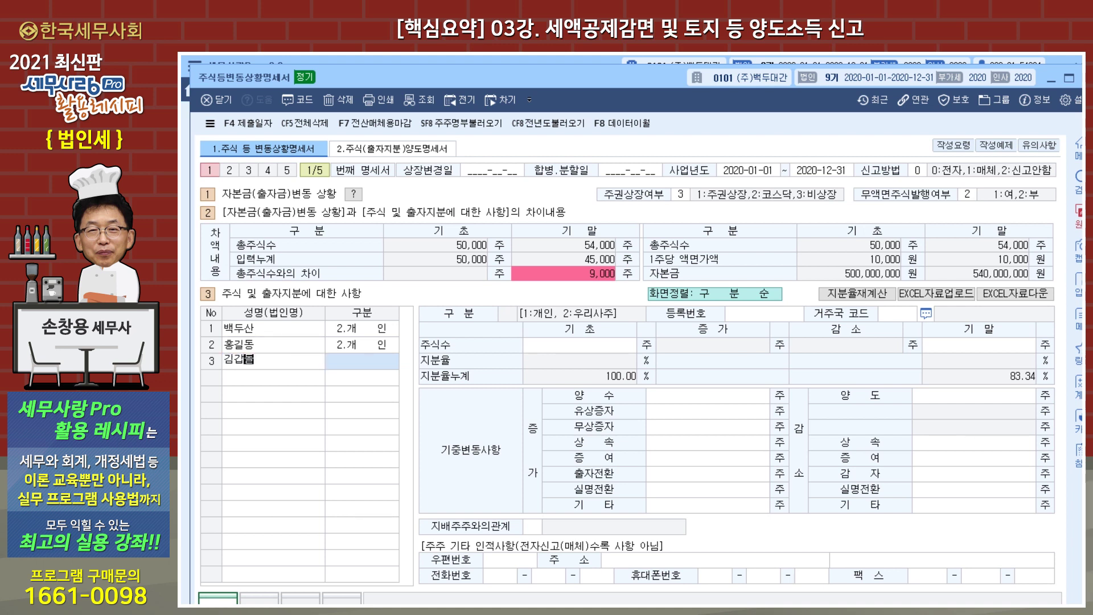
pyautogui.press('Return')
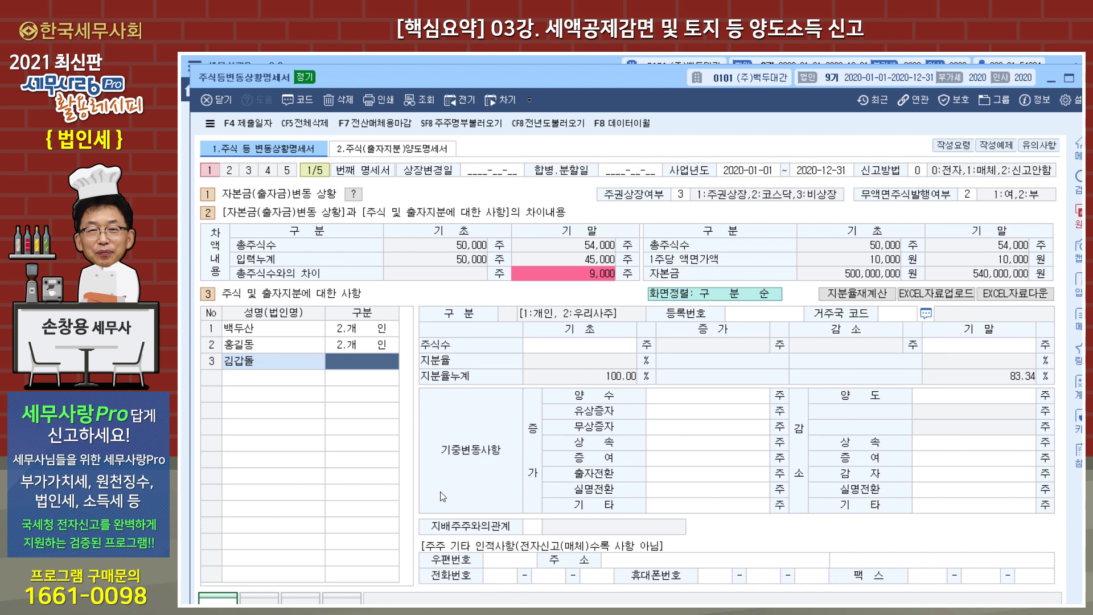
pyautogui.write('2')
pyautogui.press('Return')
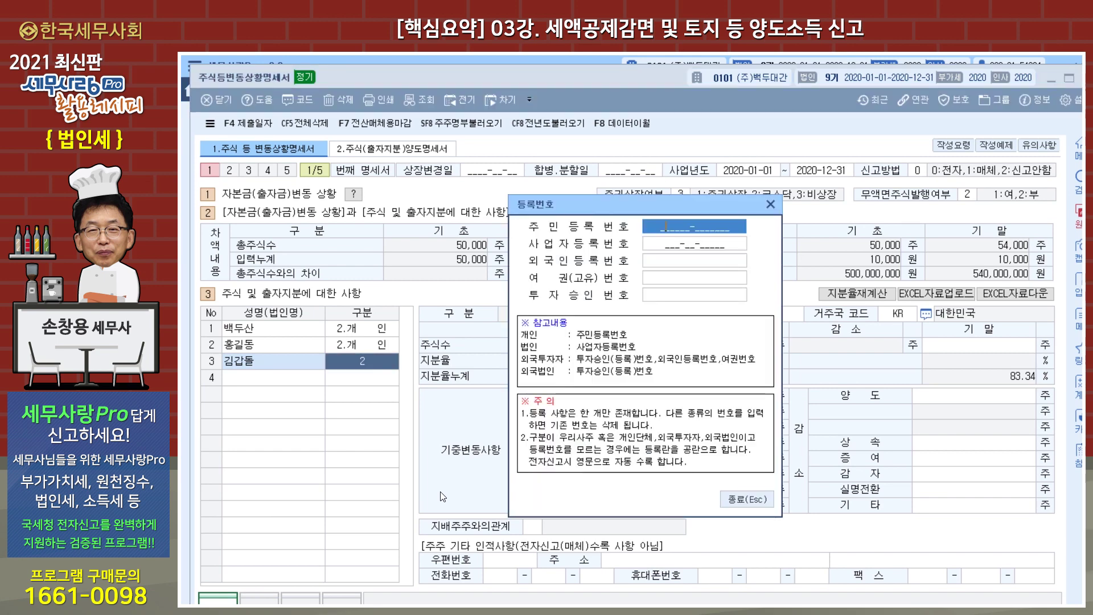
pyautogui.write('610122-')
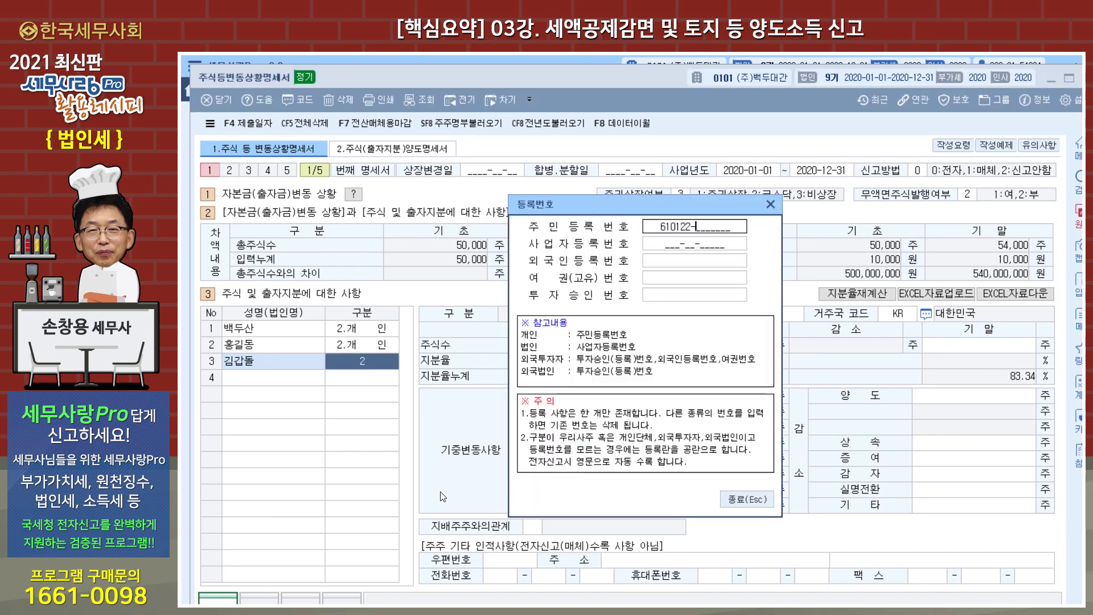
pyautogui.write('1496513')
pyautogui.press('Return')
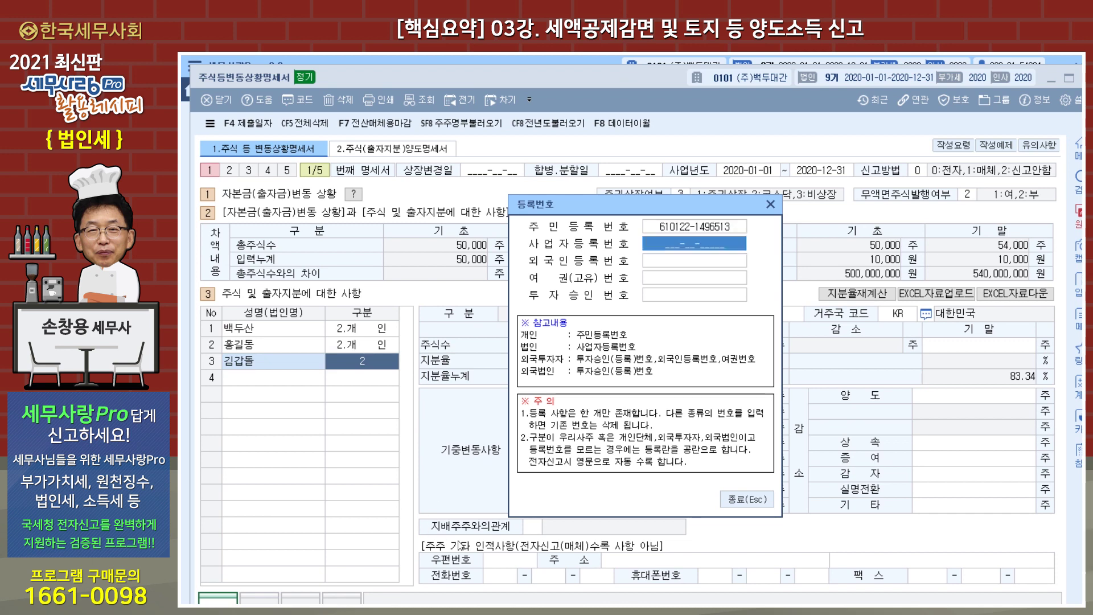
pyautogui.click(748, 501)
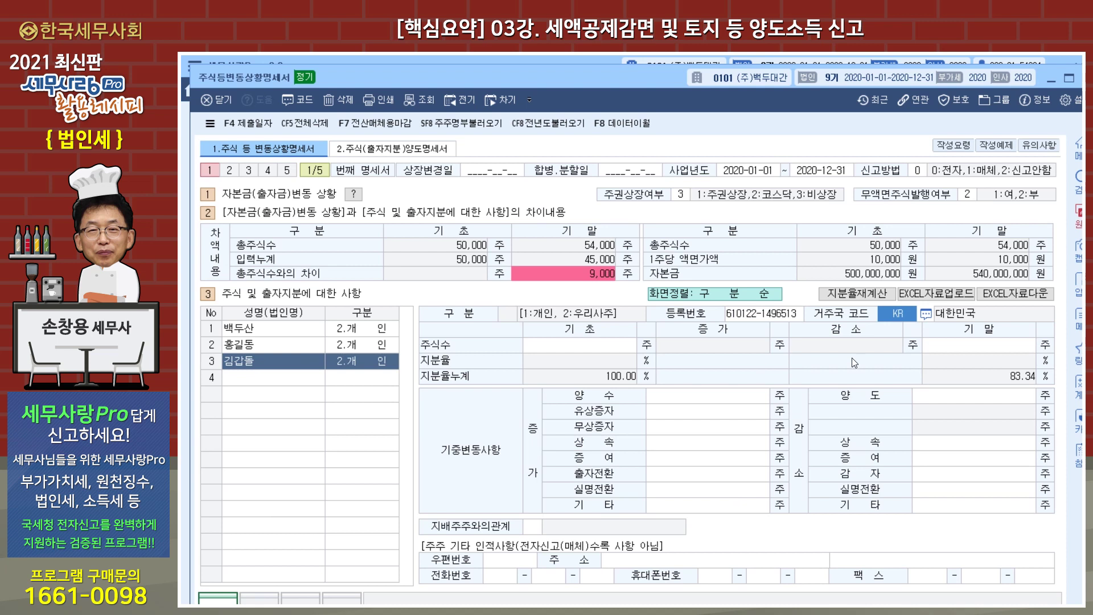
pyautogui.click(727, 415)
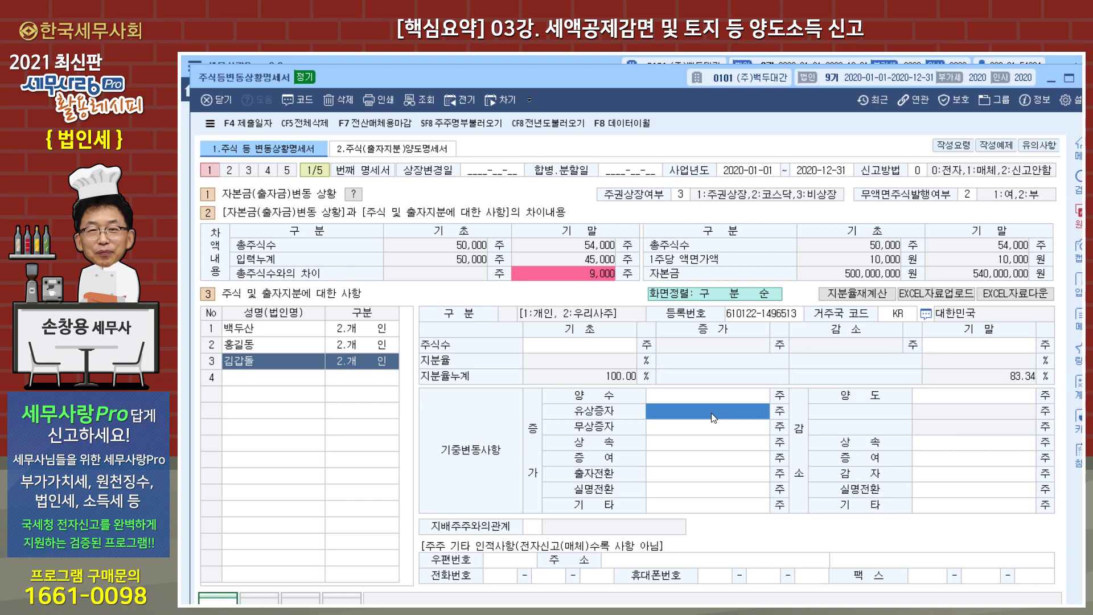
# Enter 유상증자 increases for the shareholders: first shareholder 3,500 shares, second shareholder 5,500 shares
pyautogui.write('9000')
pyautogui.press('Return')
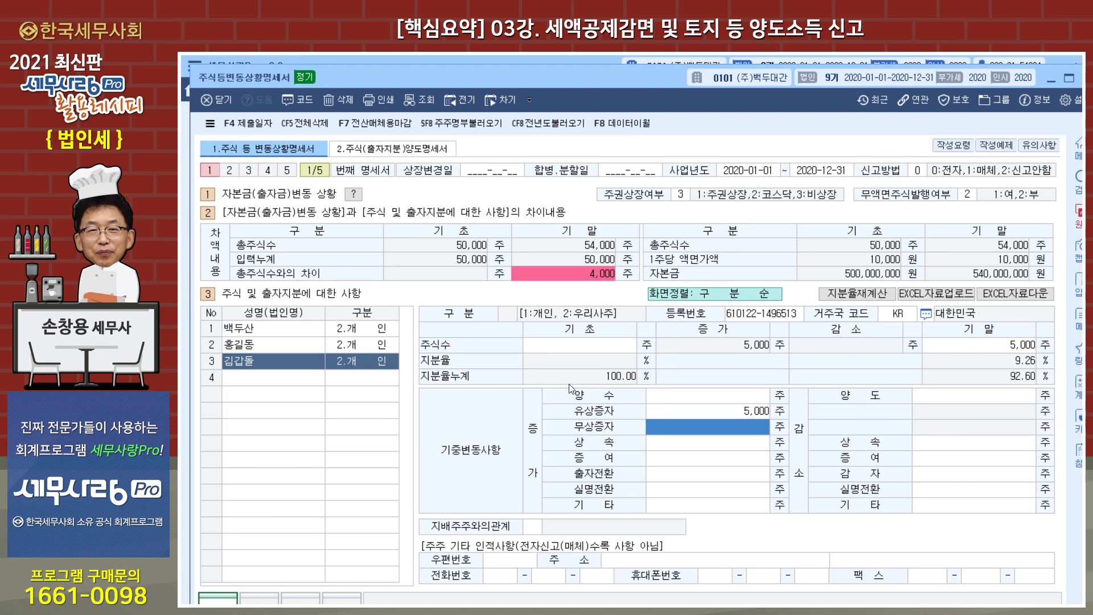
pyautogui.click(283, 336)
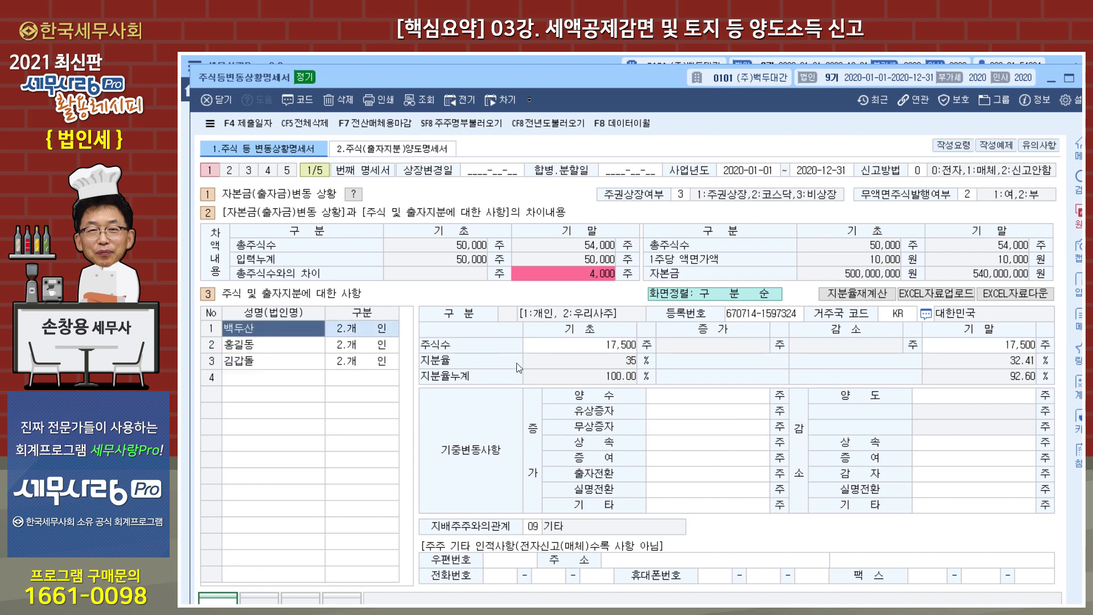
pyautogui.click(672, 417)
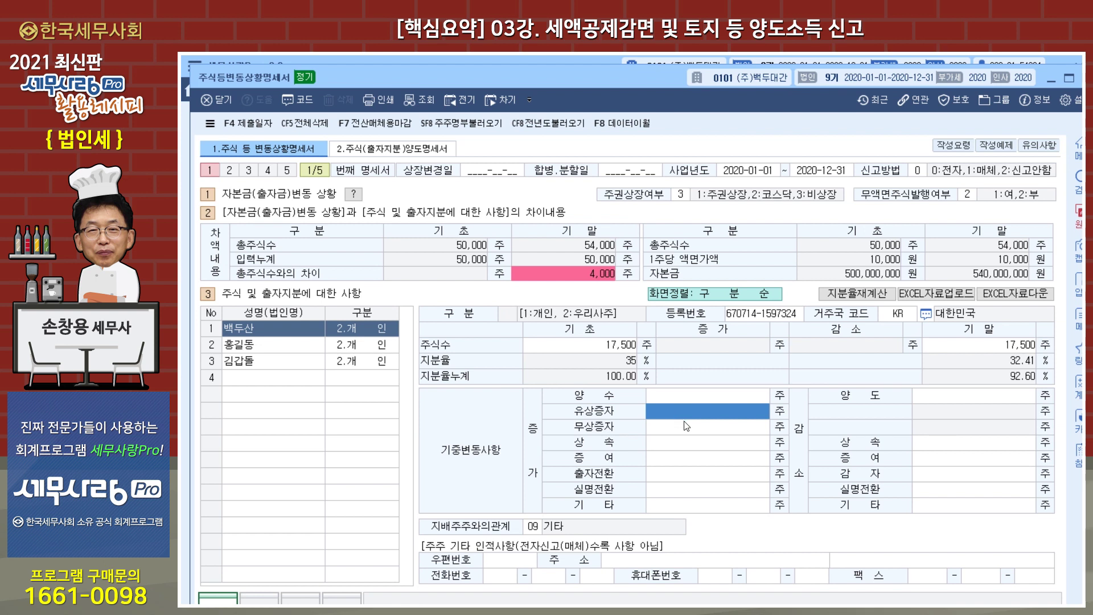
pyautogui.write('3500')
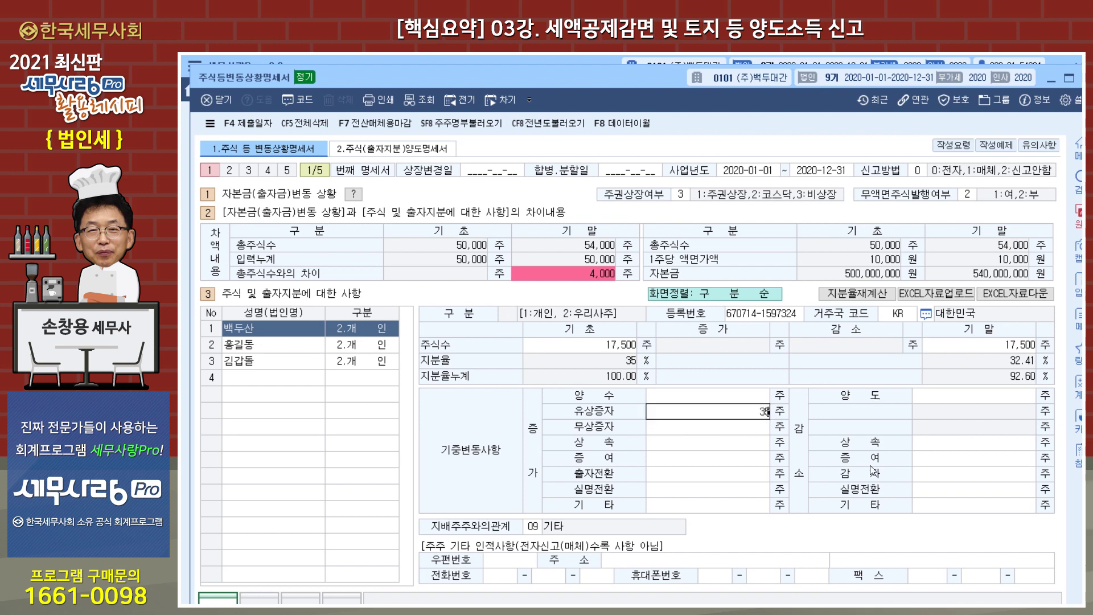
pyautogui.press('Return')
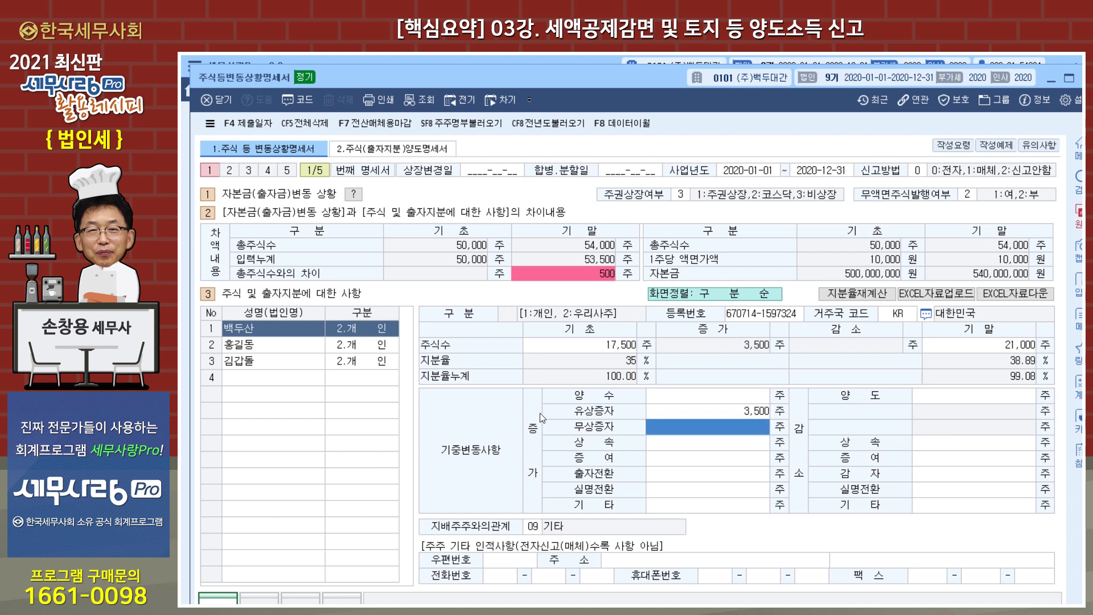
pyautogui.click(263, 346)
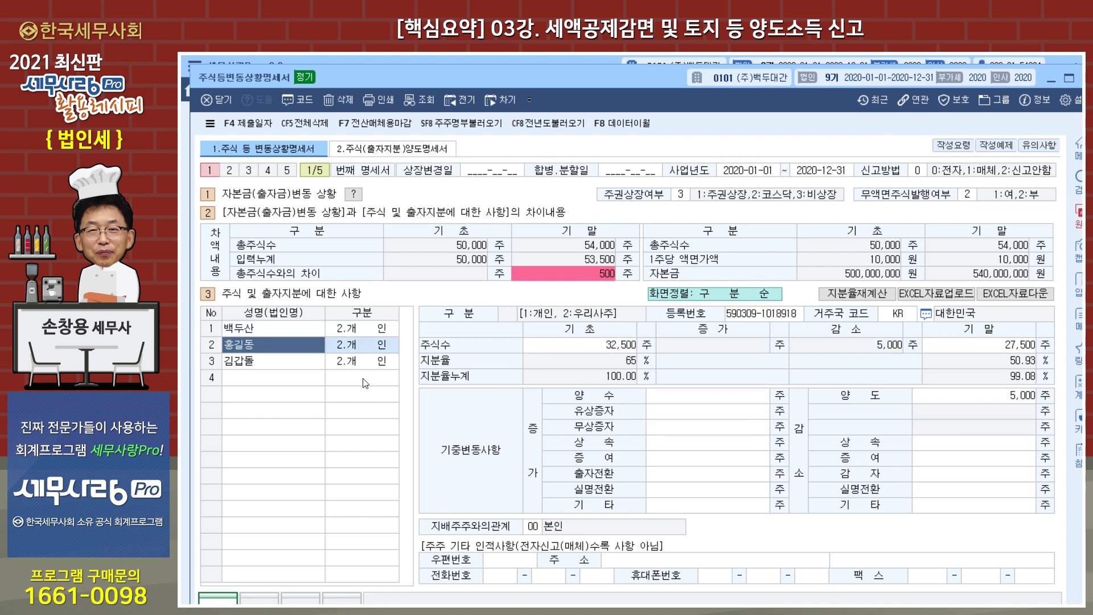
pyautogui.click(719, 414)
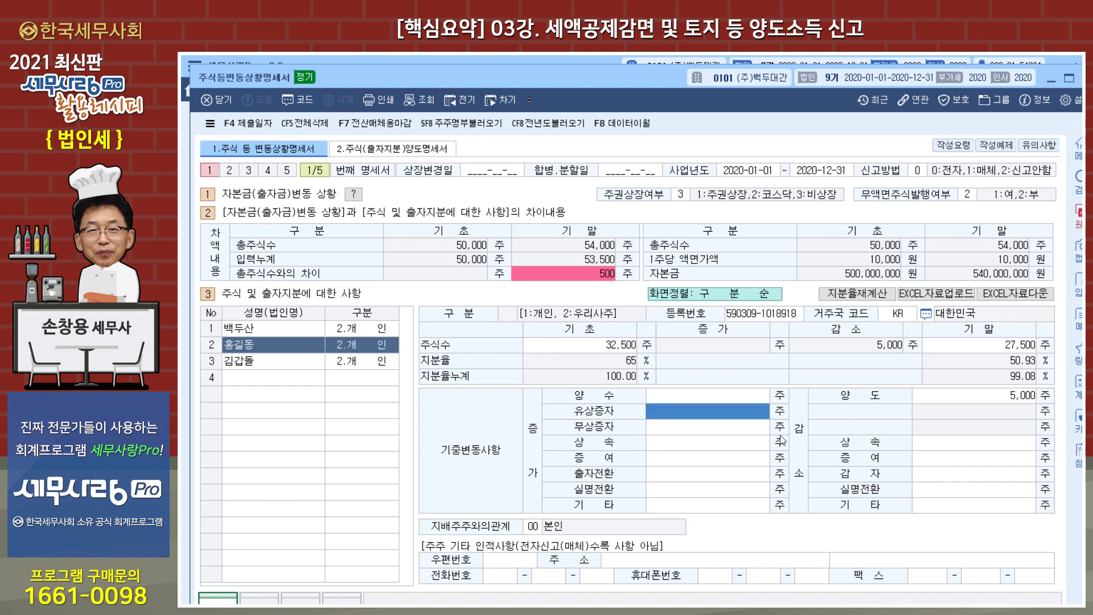
pyautogui.write('5,500')
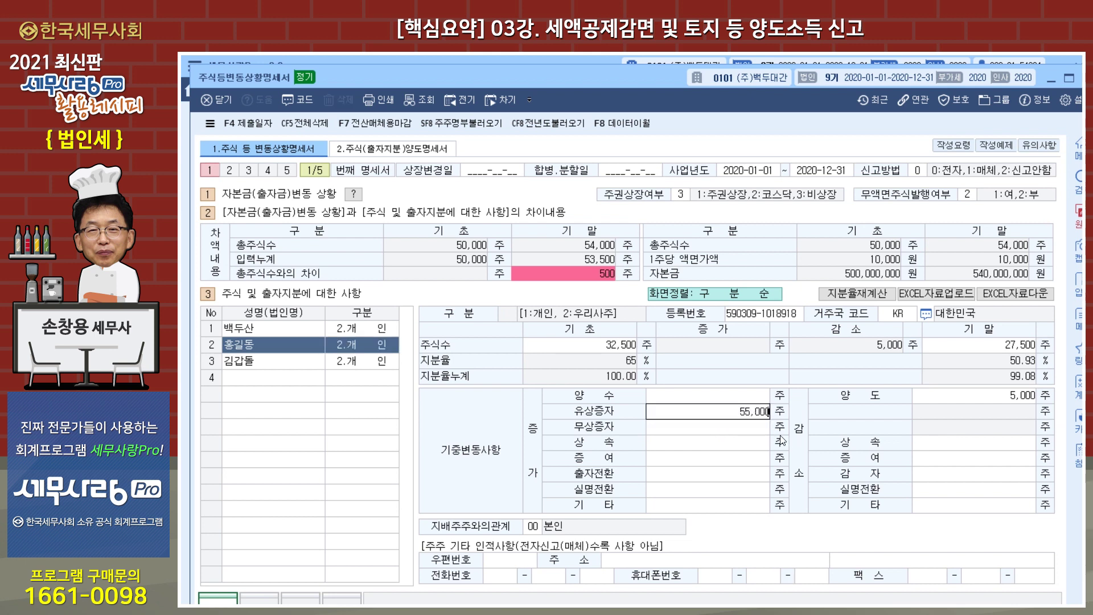
pyautogui.press('Return')
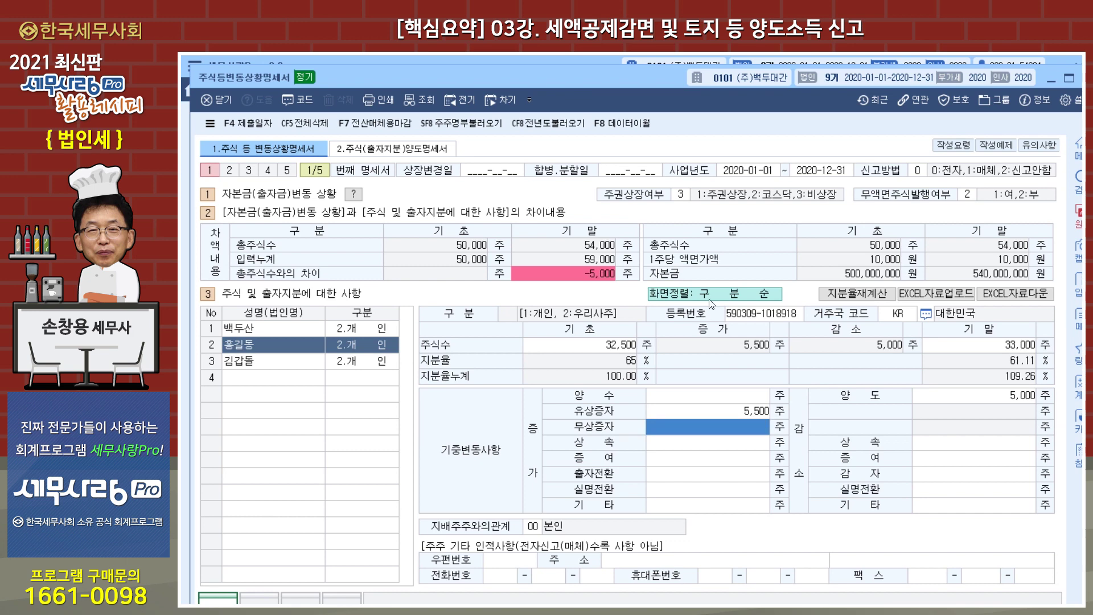
# Correct the third shareholder's 유상증자 to 1,000 shares and review all three shareholders
pyautogui.click(285, 366)
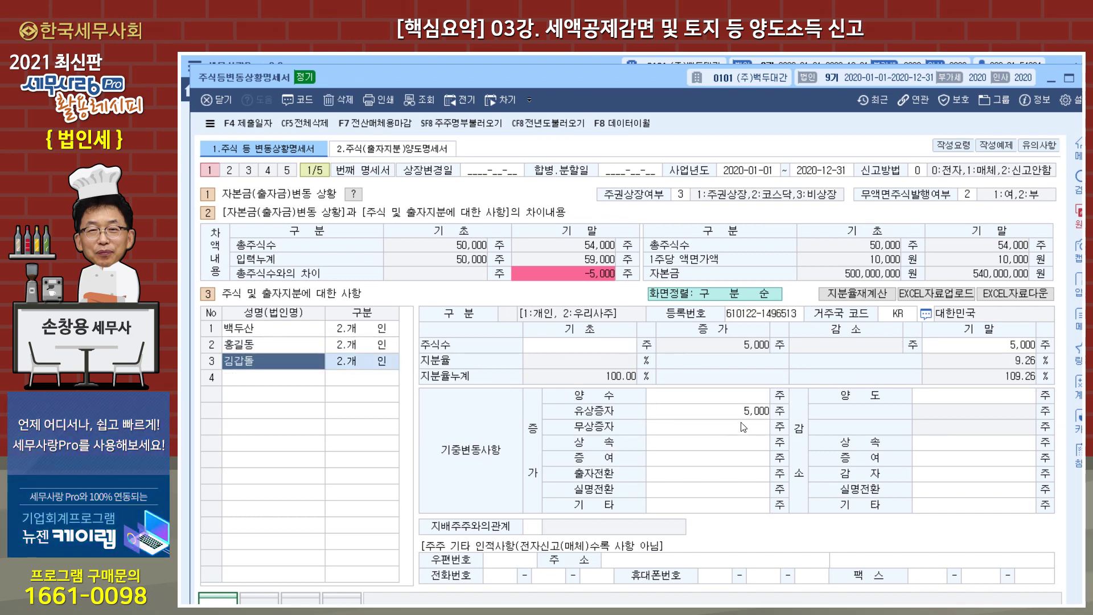
pyautogui.click(754, 415)
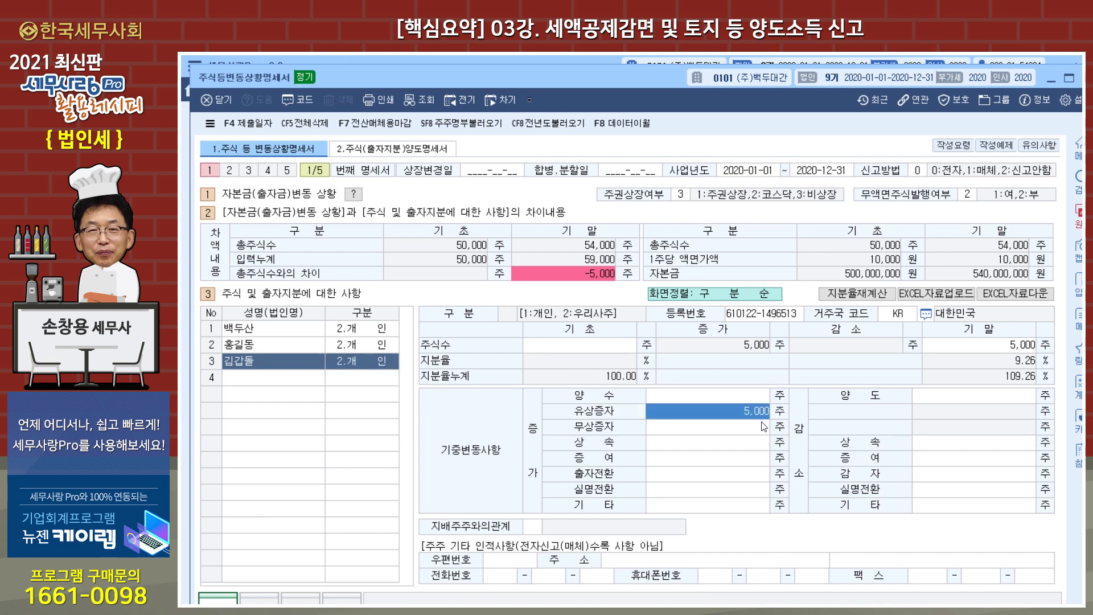
pyautogui.write('1000')
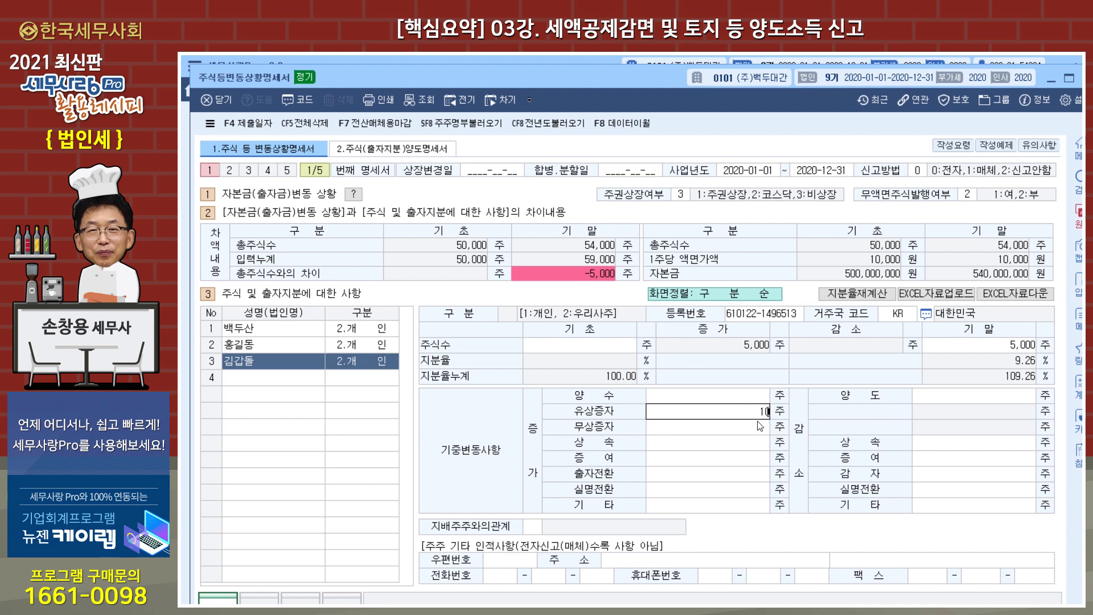
pyautogui.press('Return')
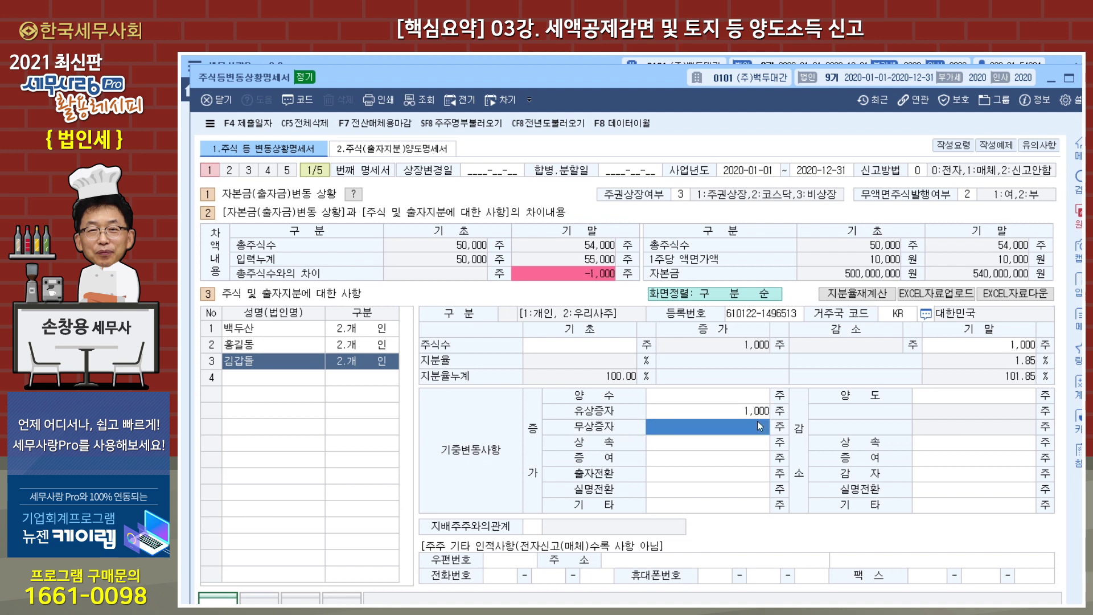
pyautogui.click(268, 348)
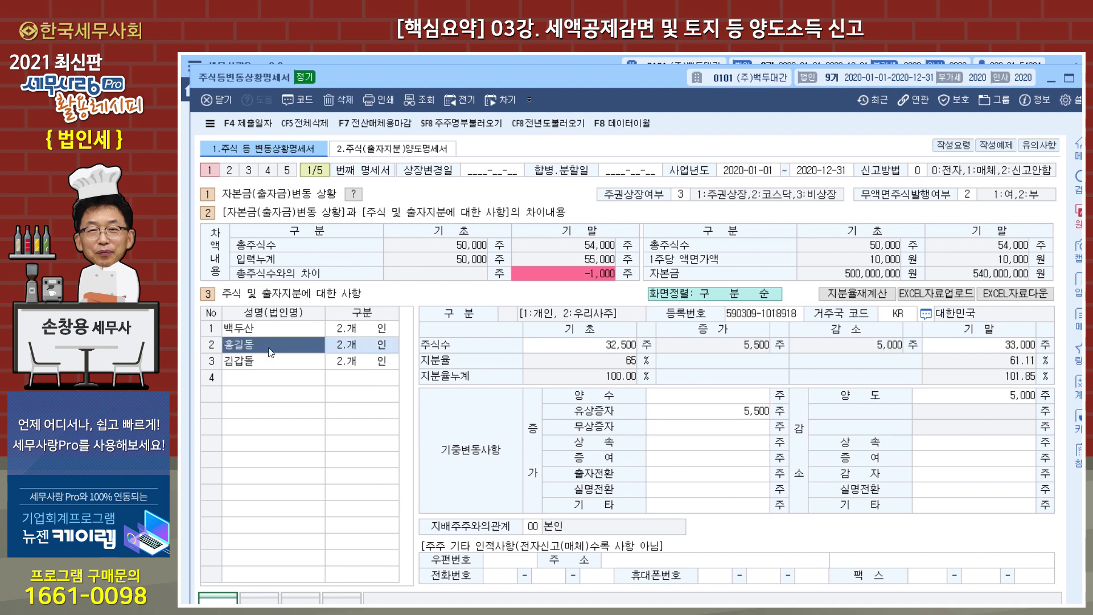
pyautogui.click(272, 333)
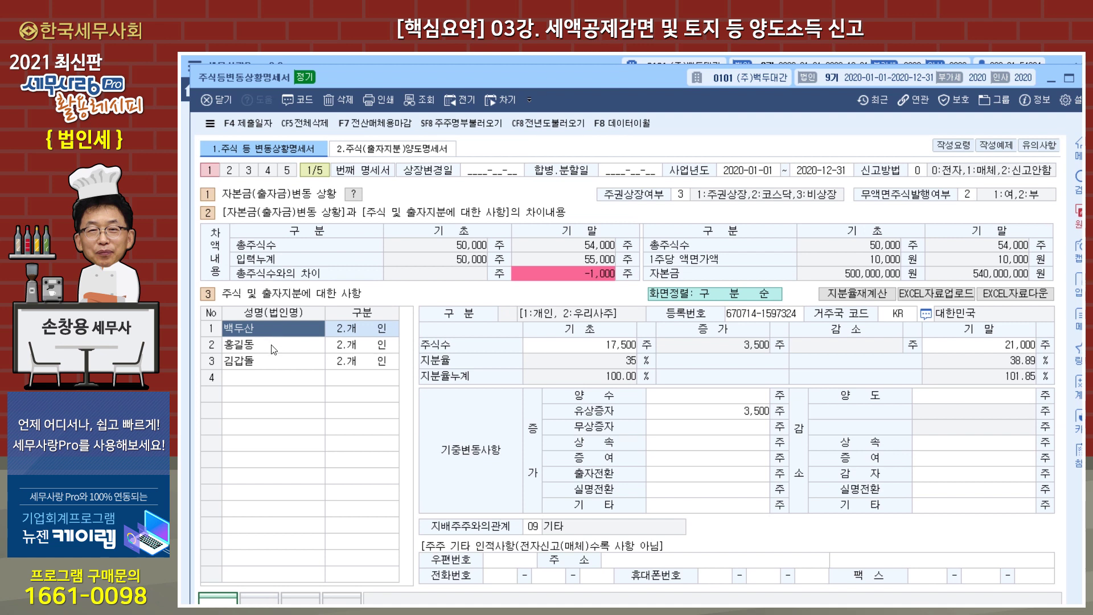
pyautogui.click(271, 347)
pyautogui.click(272, 363)
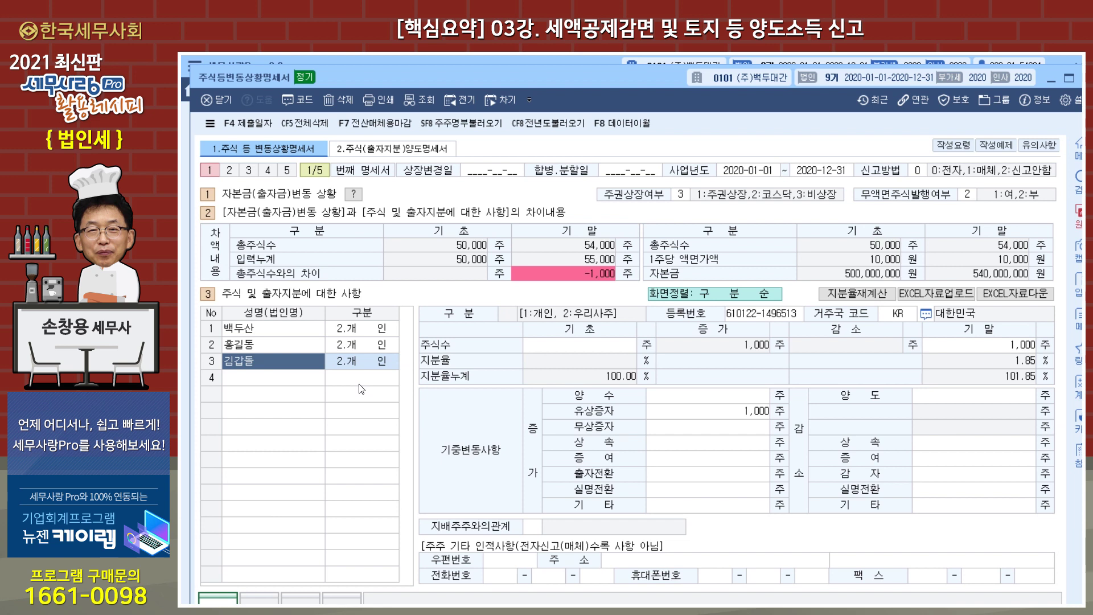
# Enter 감소 기타 amounts of 2,100 and 3,300 for the first and second shareholders
pyautogui.click(263, 334)
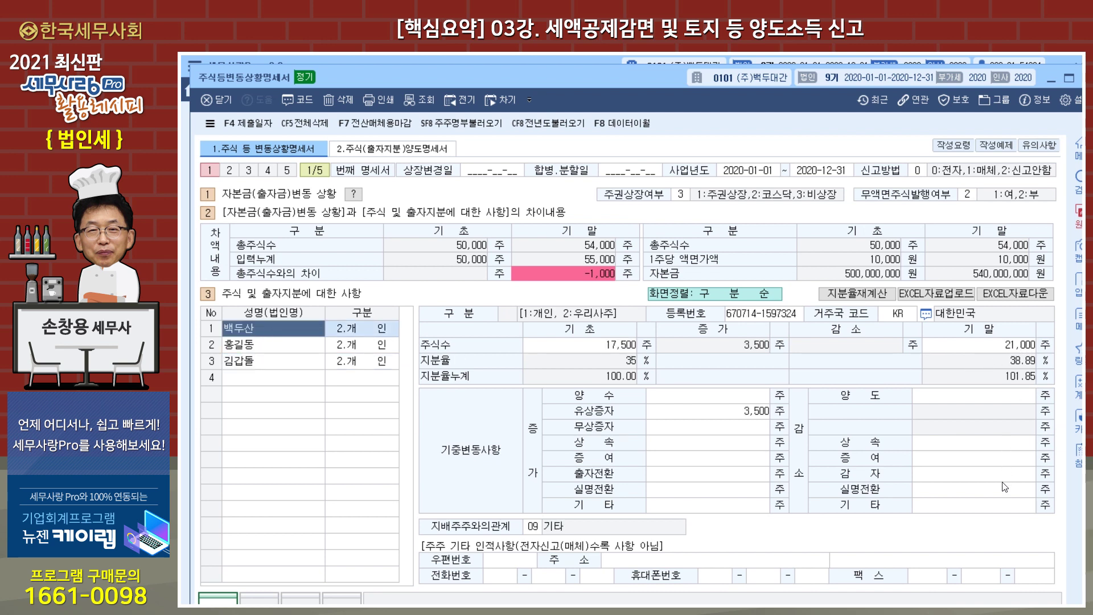
pyautogui.click(998, 510)
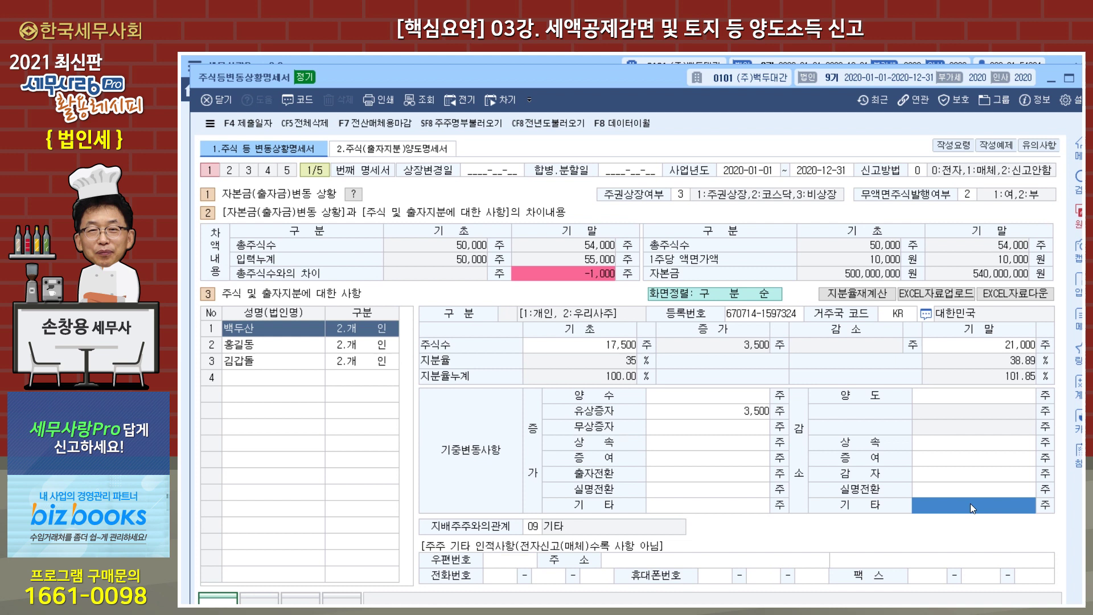
pyautogui.write('2100')
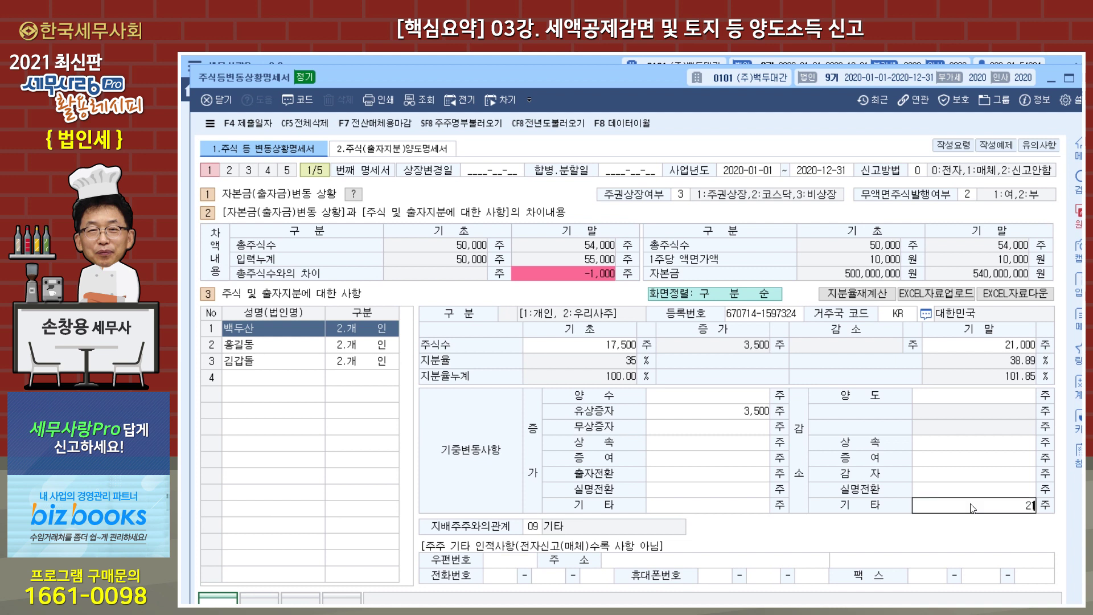
pyautogui.press('Return')
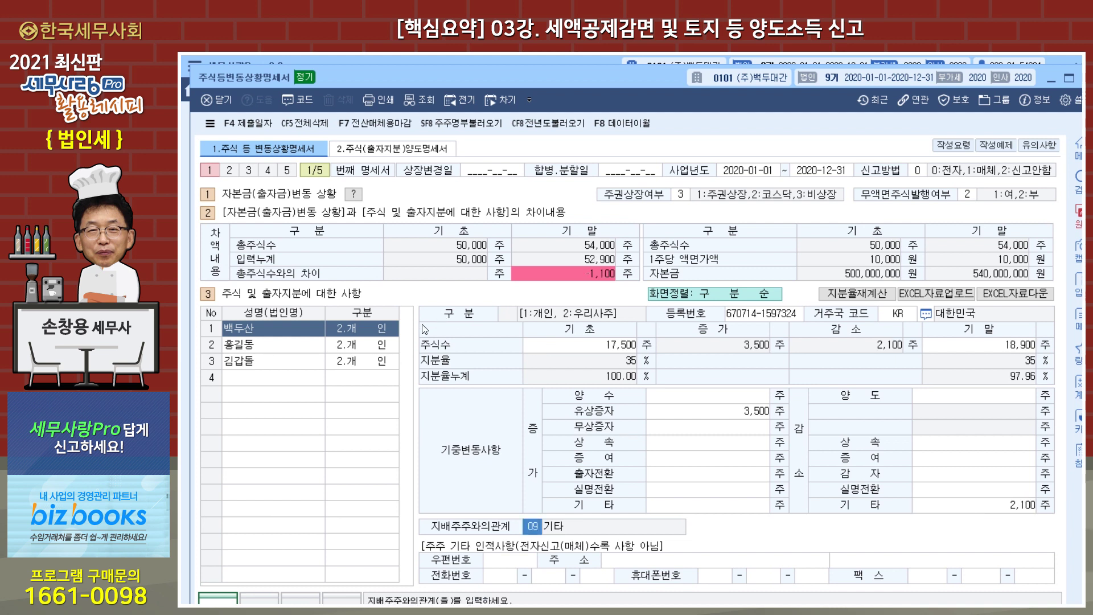
pyautogui.click(268, 345)
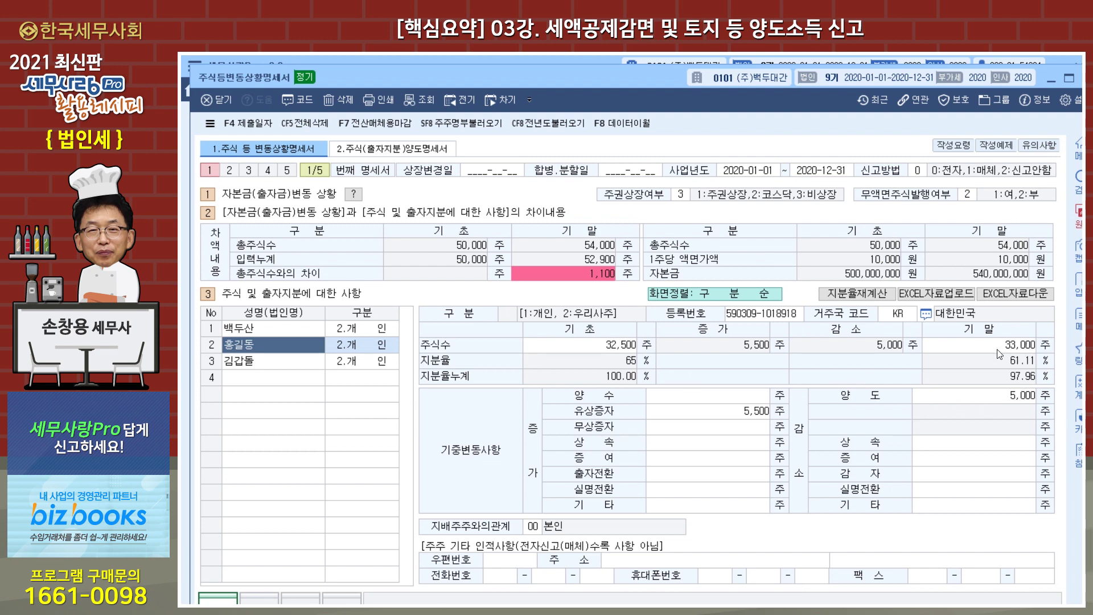
pyautogui.click(1008, 511)
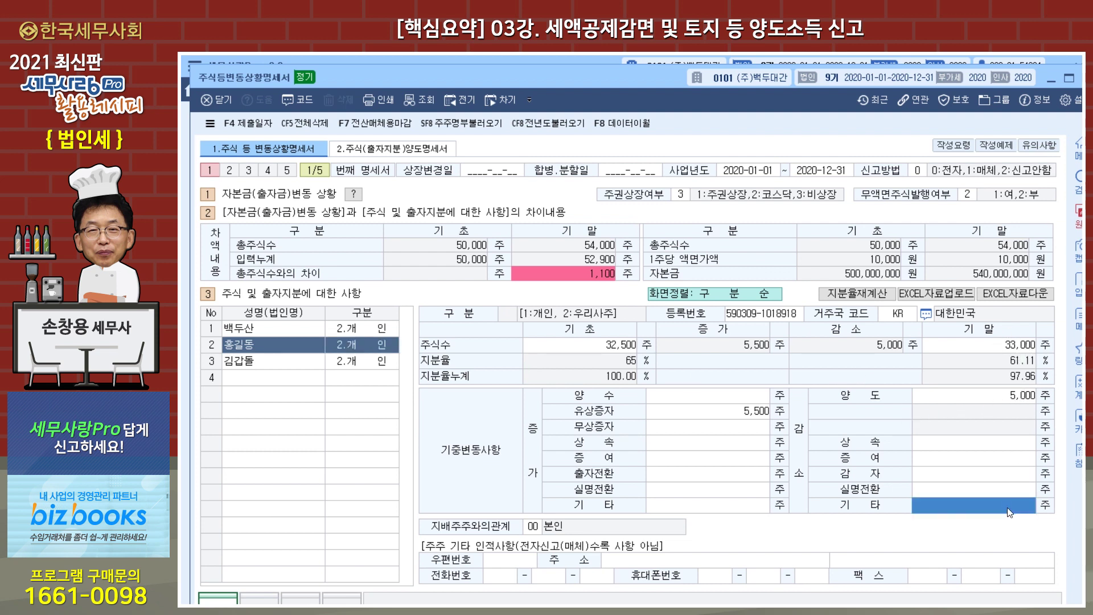
pyautogui.write('3,300')
pyautogui.press('Return')
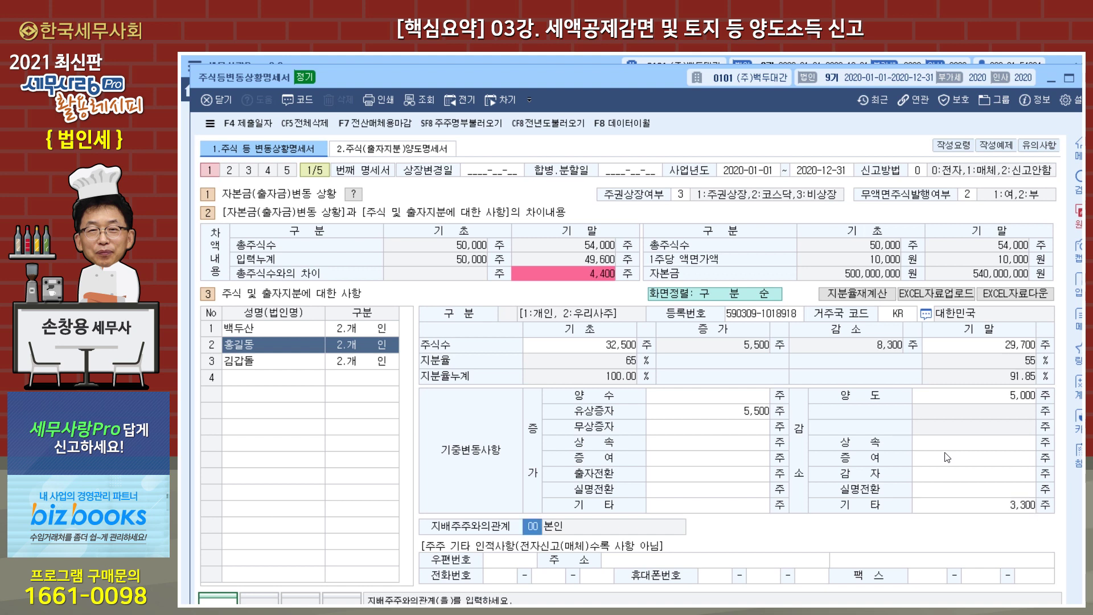
# Give the third shareholder a 5,000-share 양수, a 600-share 기타 decrease, and relationship 09 기타
pyautogui.click(284, 365)
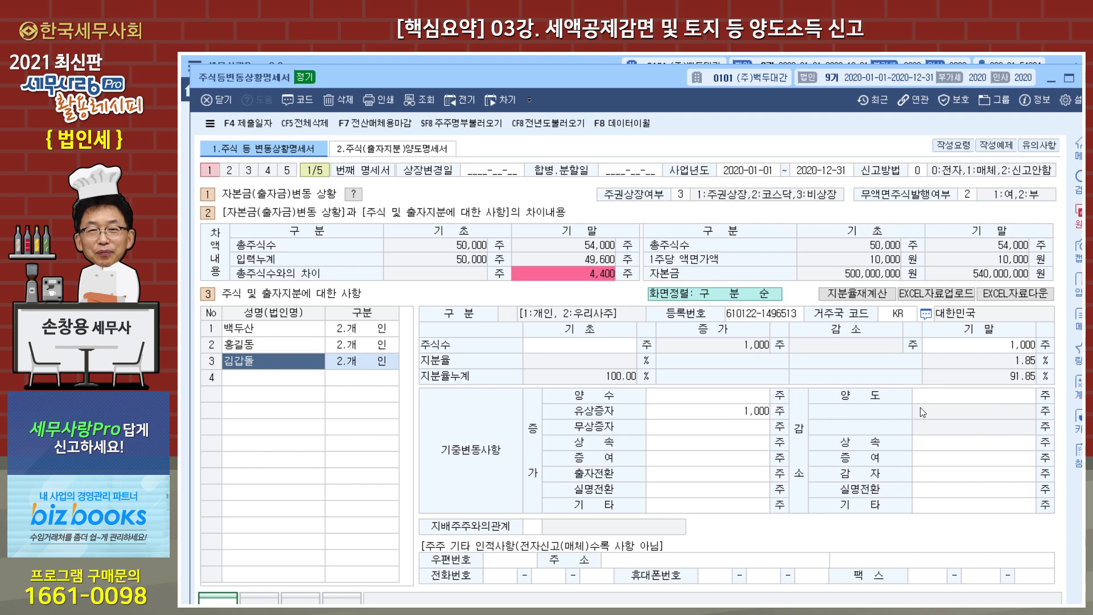
pyautogui.click(740, 399)
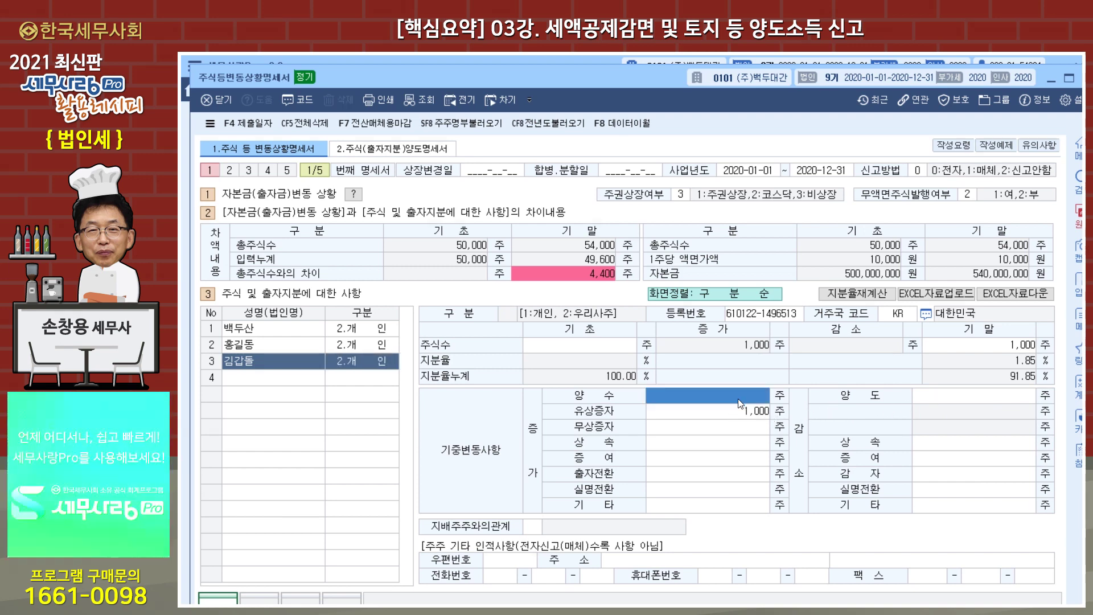
pyautogui.write('5,000')
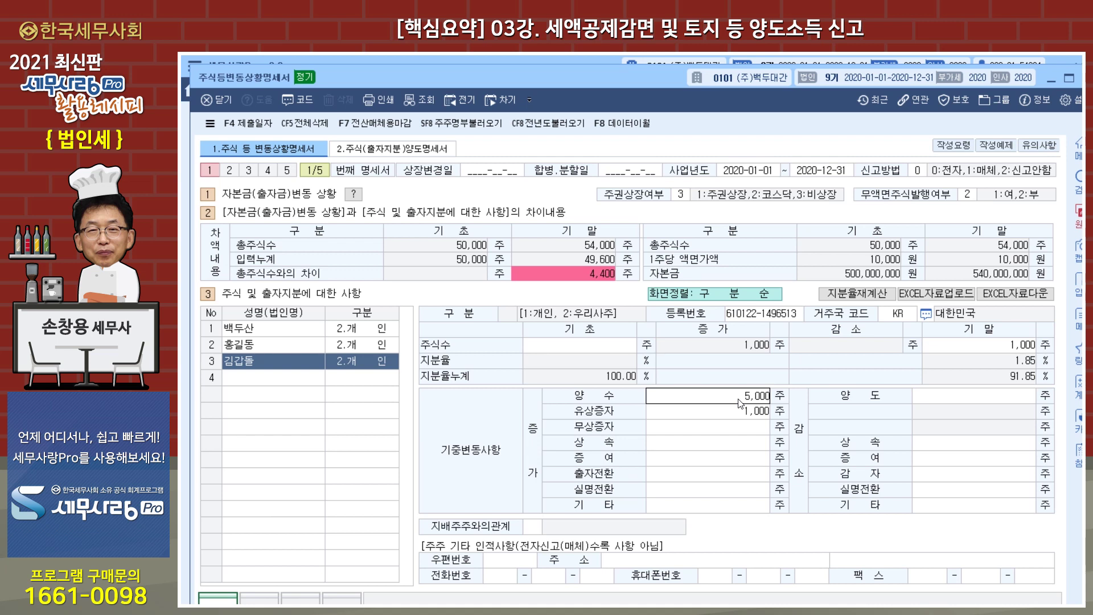
pyautogui.press('Return')
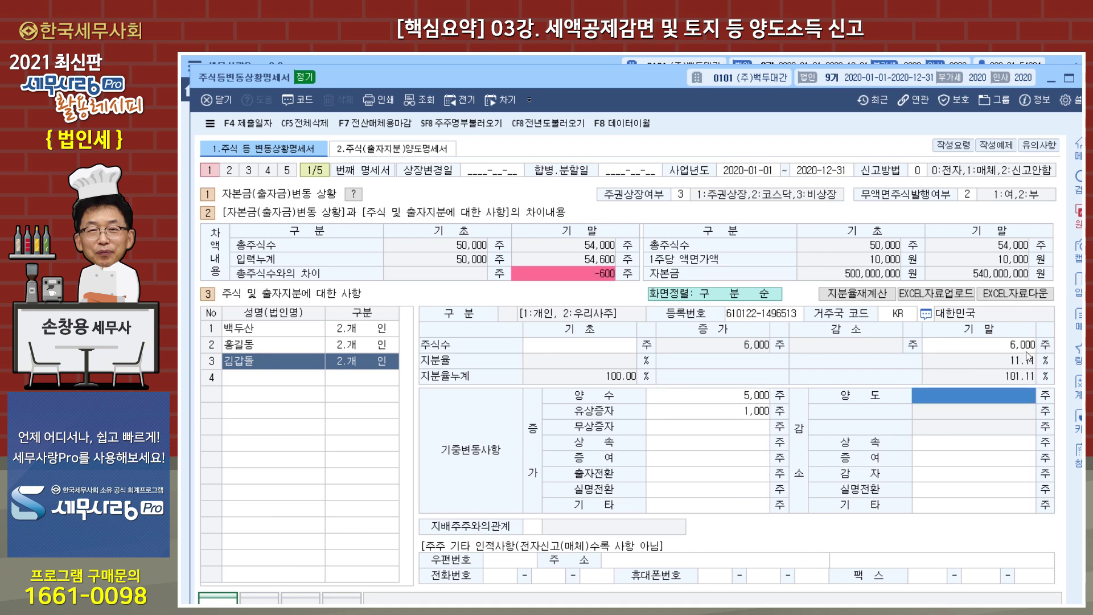
pyautogui.click(998, 512)
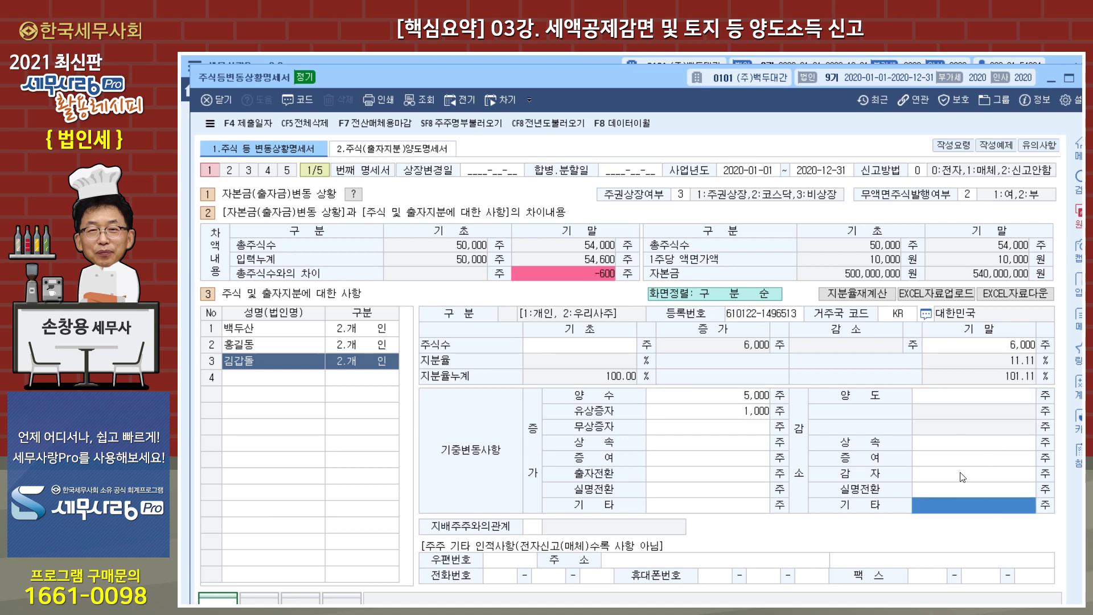
pyautogui.write('600')
pyautogui.press('Return')
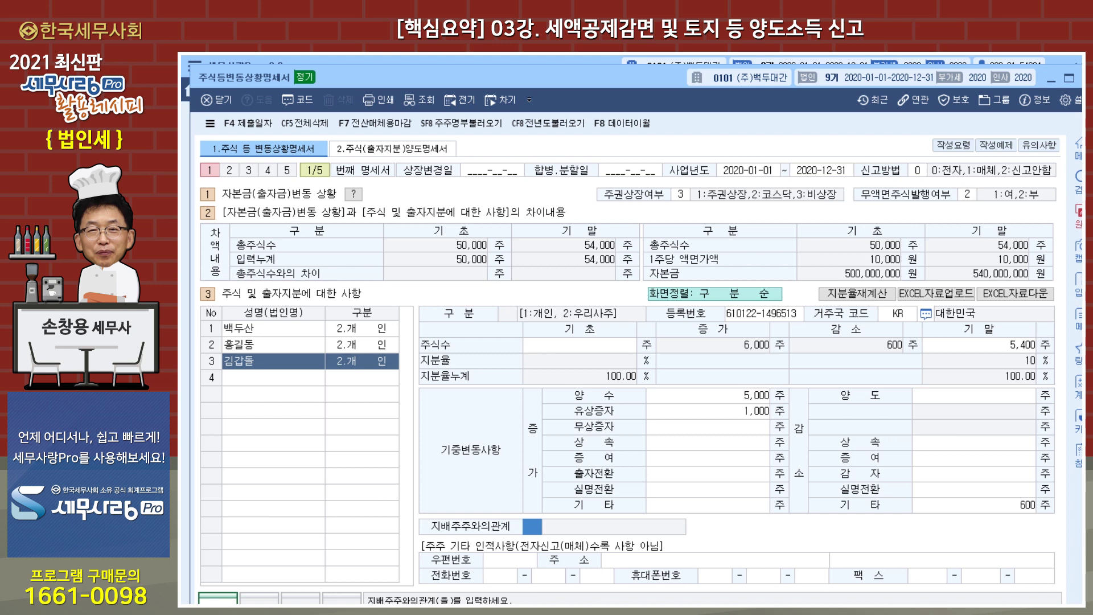
pyautogui.write('09')
pyautogui.press('Return')
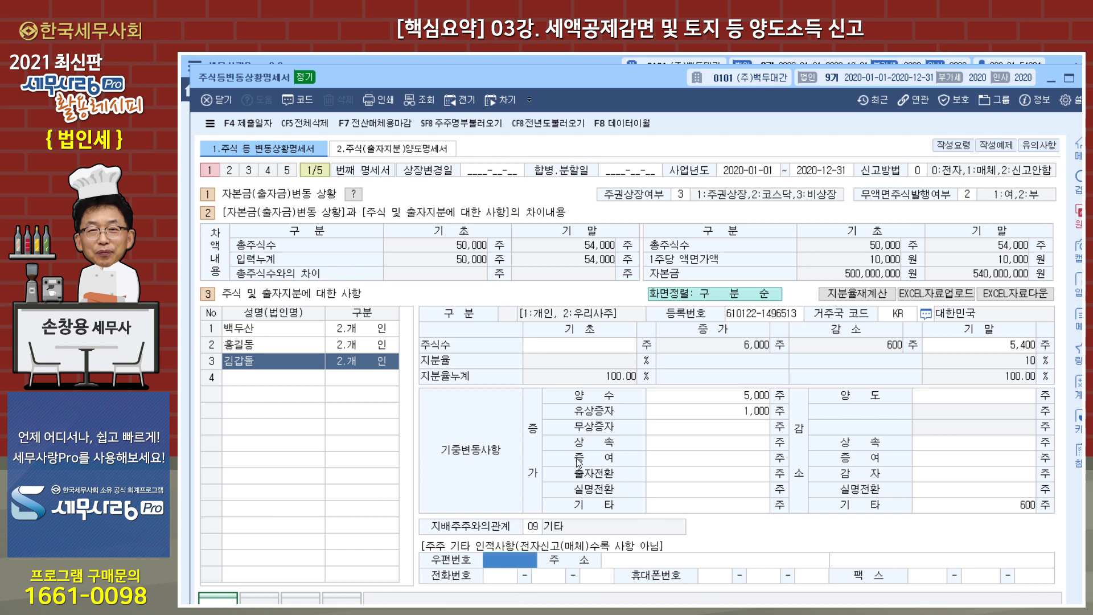
pyautogui.click(359, 344)
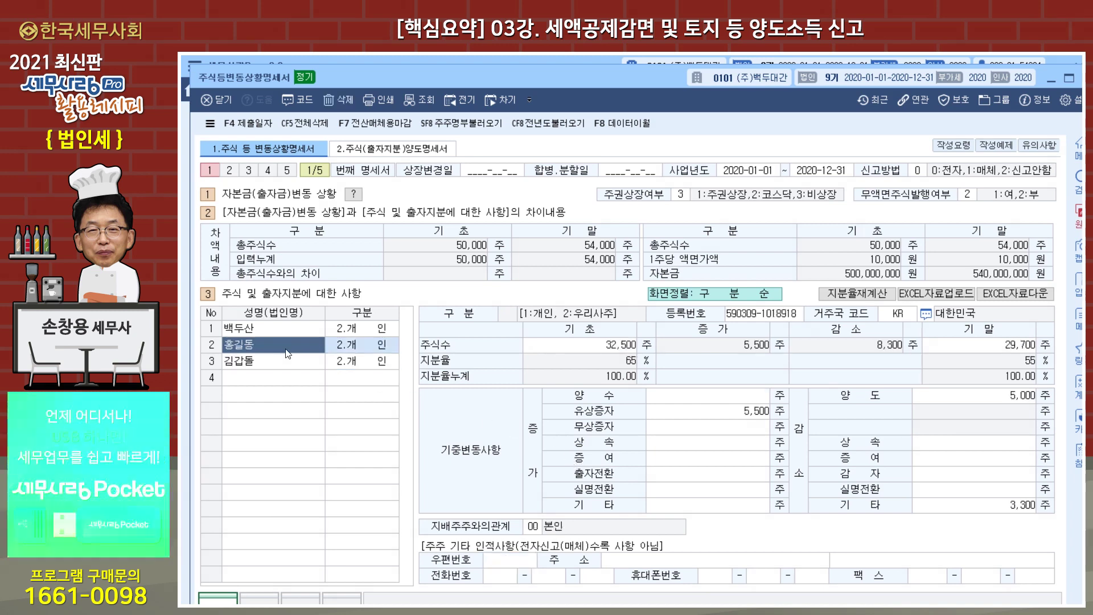
pyautogui.click(271, 360)
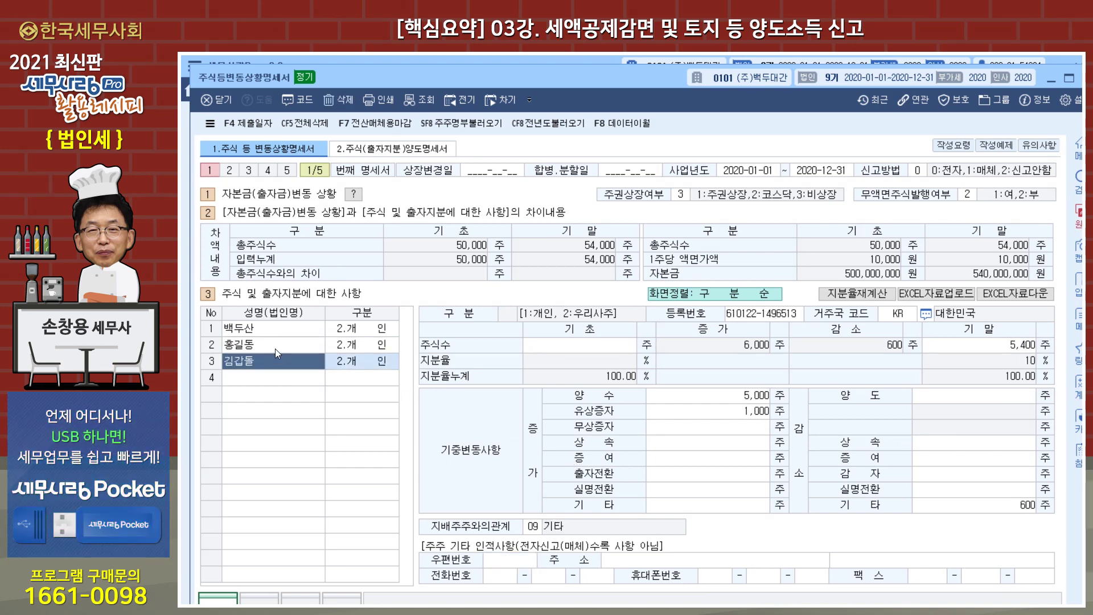
pyautogui.click(275, 348)
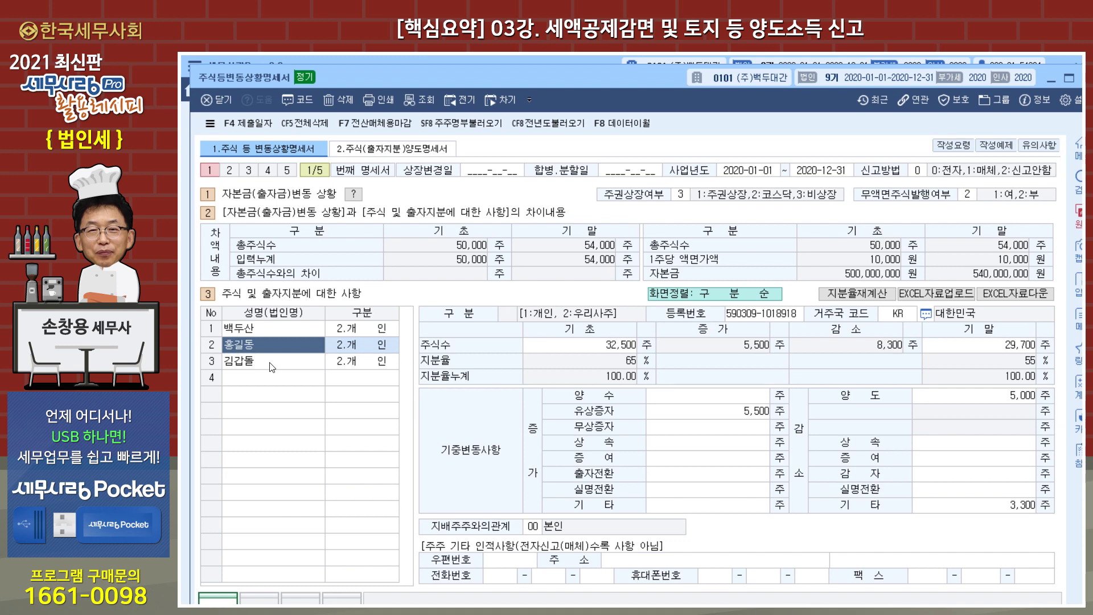
# Open the share transfer statement and enter transfer date 2020-03-01
pyautogui.click(393, 151)
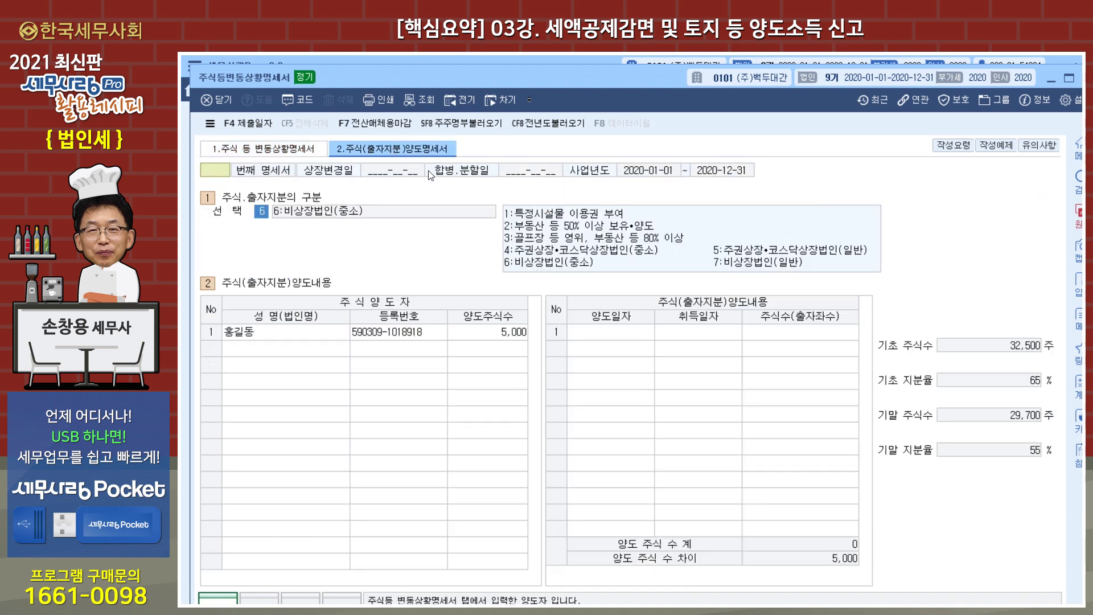
pyautogui.click(612, 338)
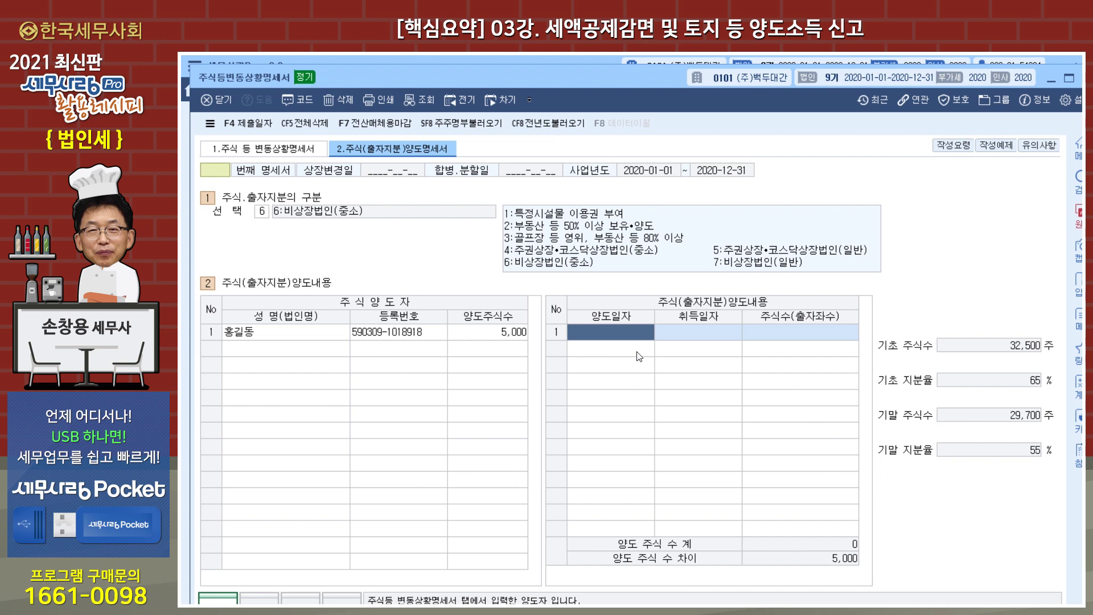
pyautogui.write('2')
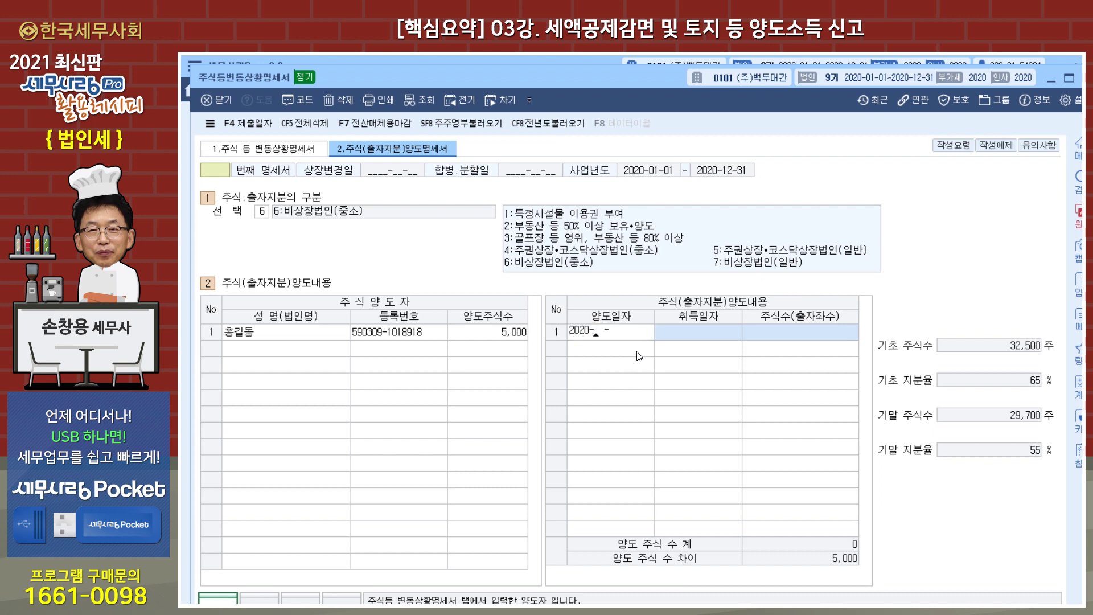
pyautogui.write('020-03-01')
pyautogui.press('Return')
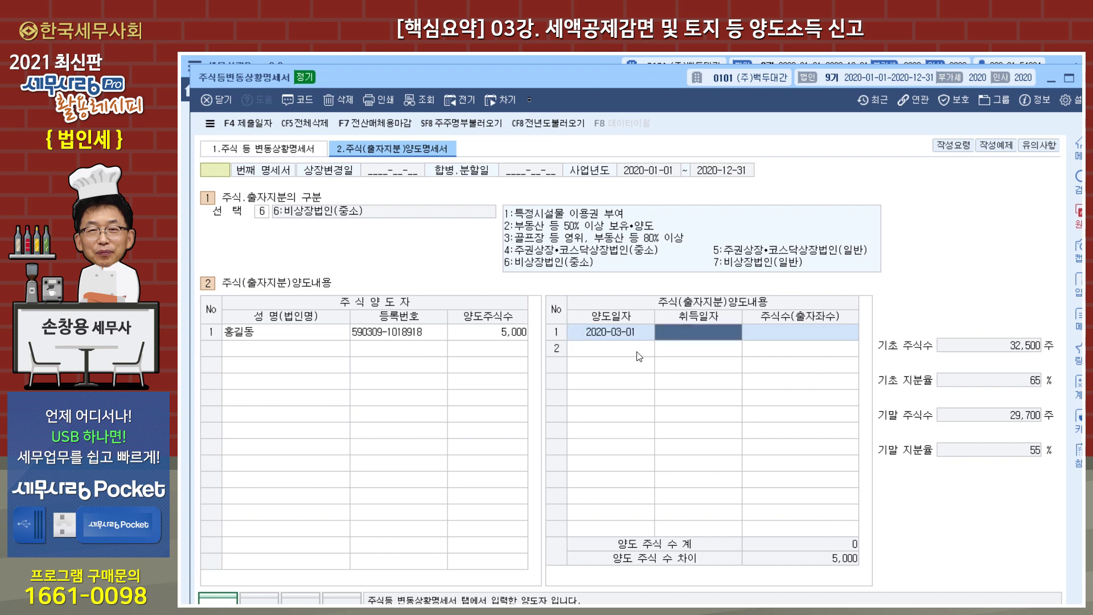
pyautogui.write('201 -  -')
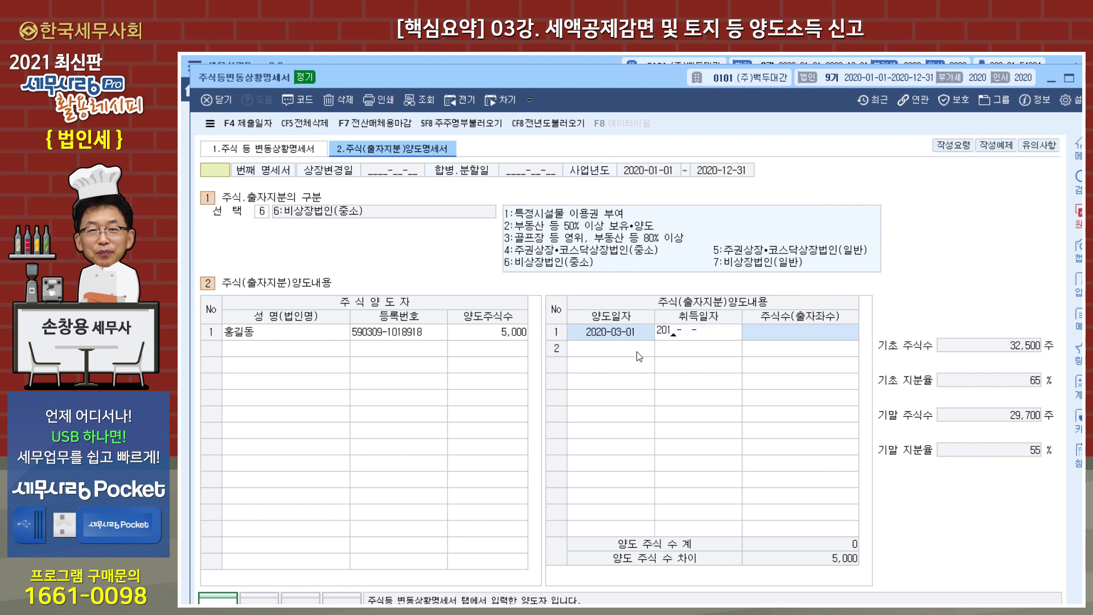
pyautogui.write('2050')
pyautogui.press('Return')
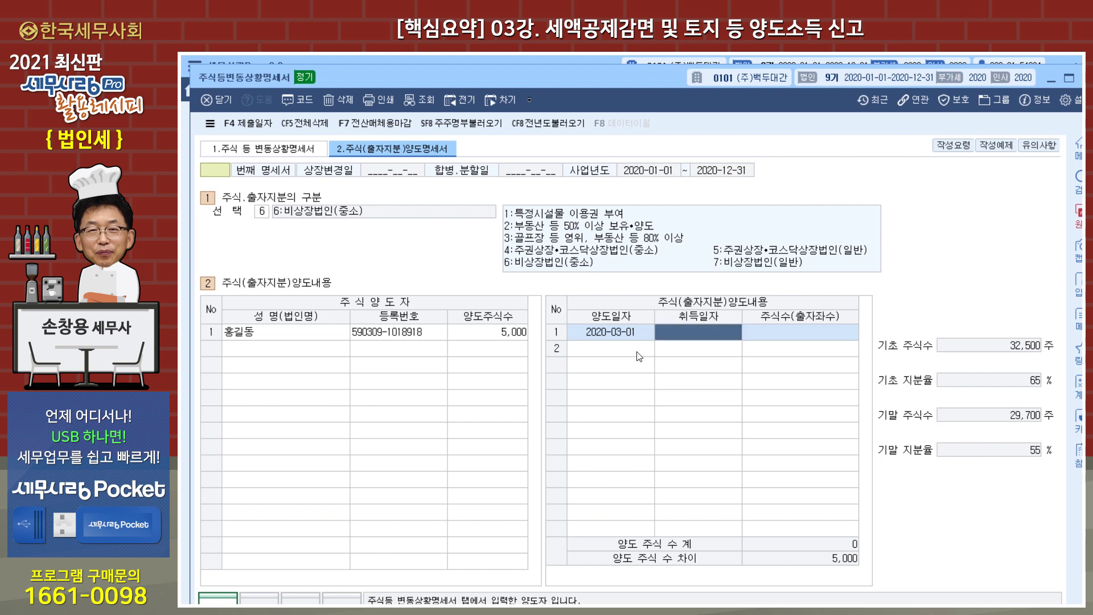
# Set acquisition date 2012-05-02 and 5,000 transferred shares, then close the share change statement
pyautogui.click(681, 330)
pyautogui.write('2012-05-02')
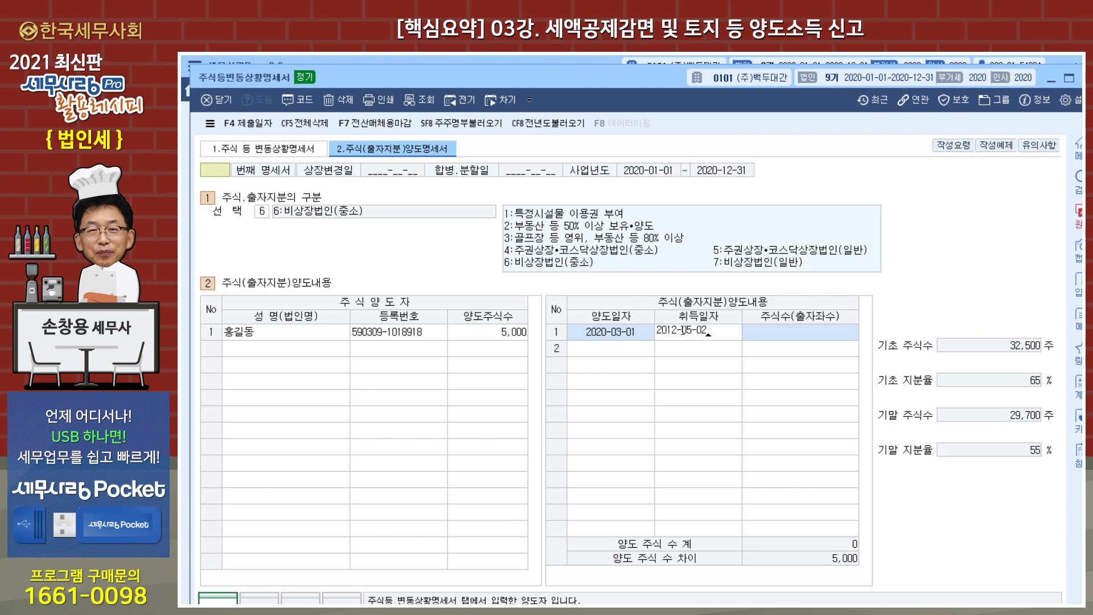
pyautogui.press('Return')
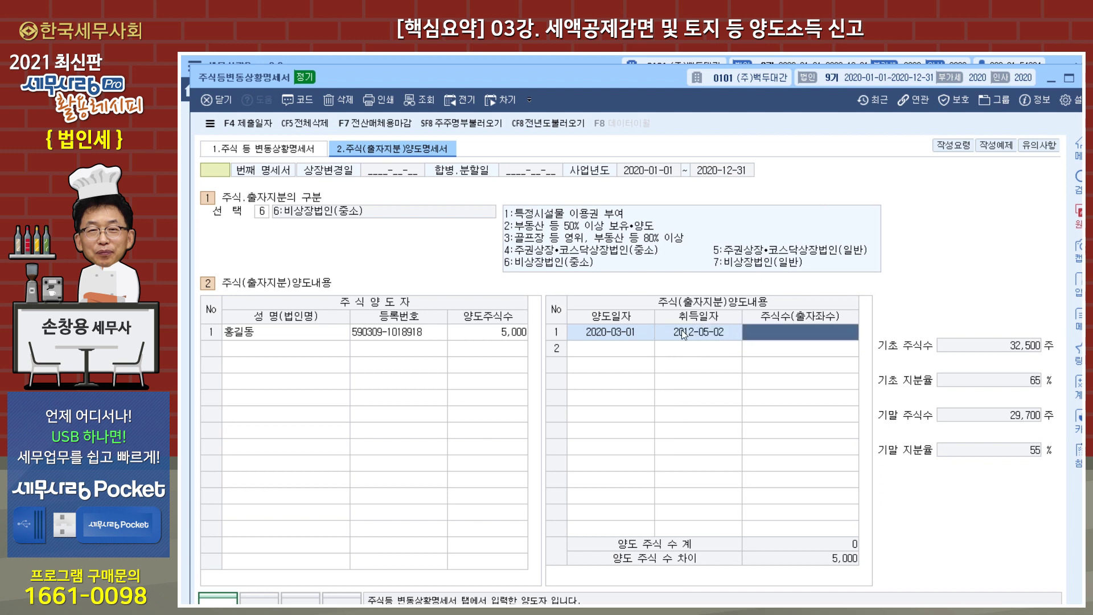
pyautogui.write('5000')
pyautogui.press('Return')
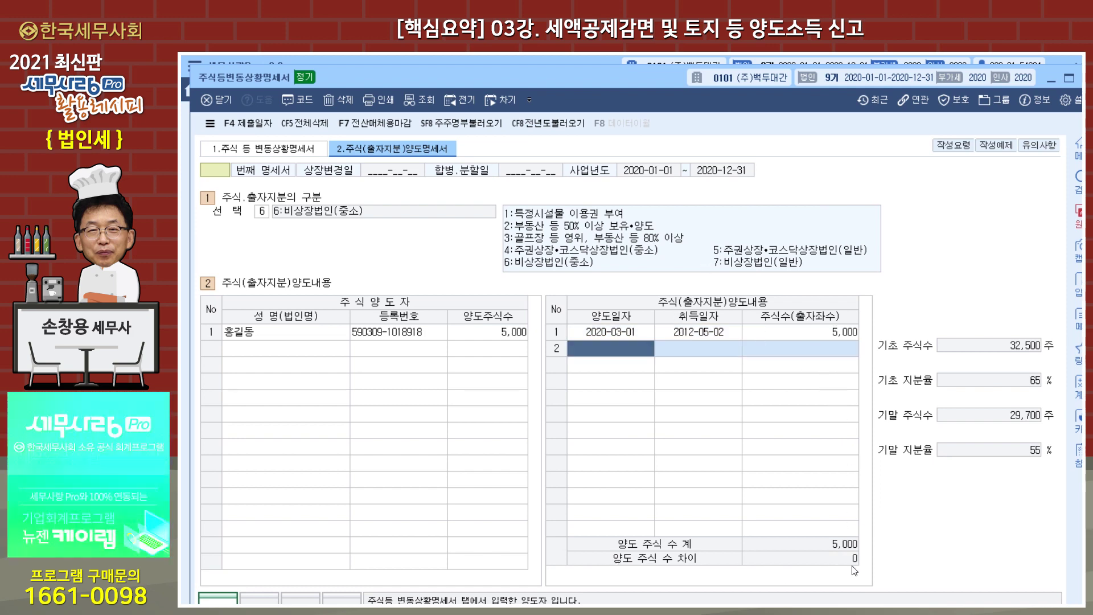
pyautogui.click(267, 149)
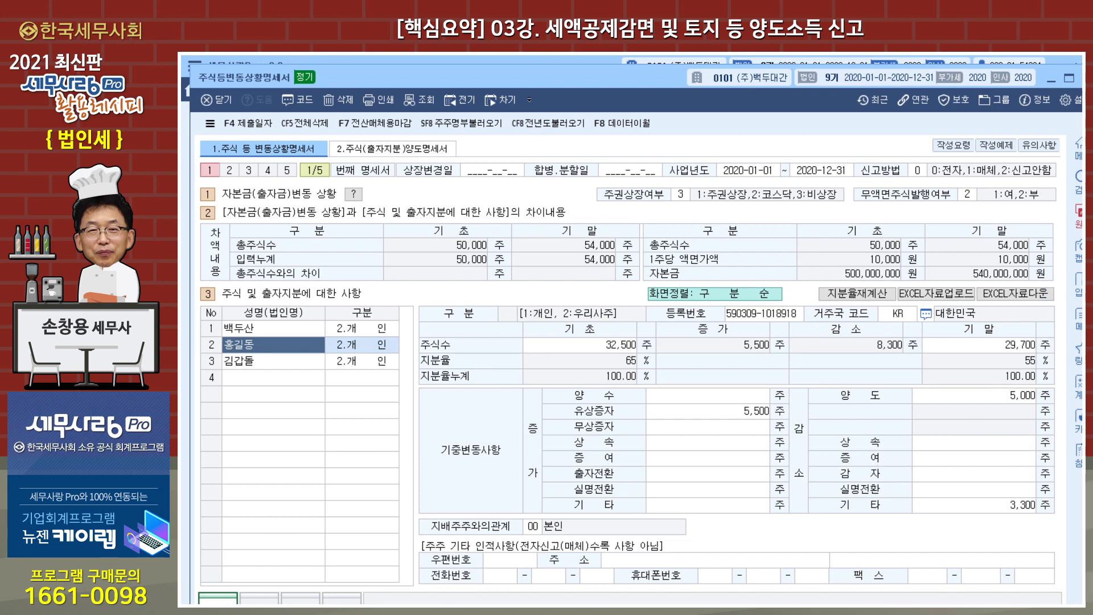
pyautogui.press('Escape')
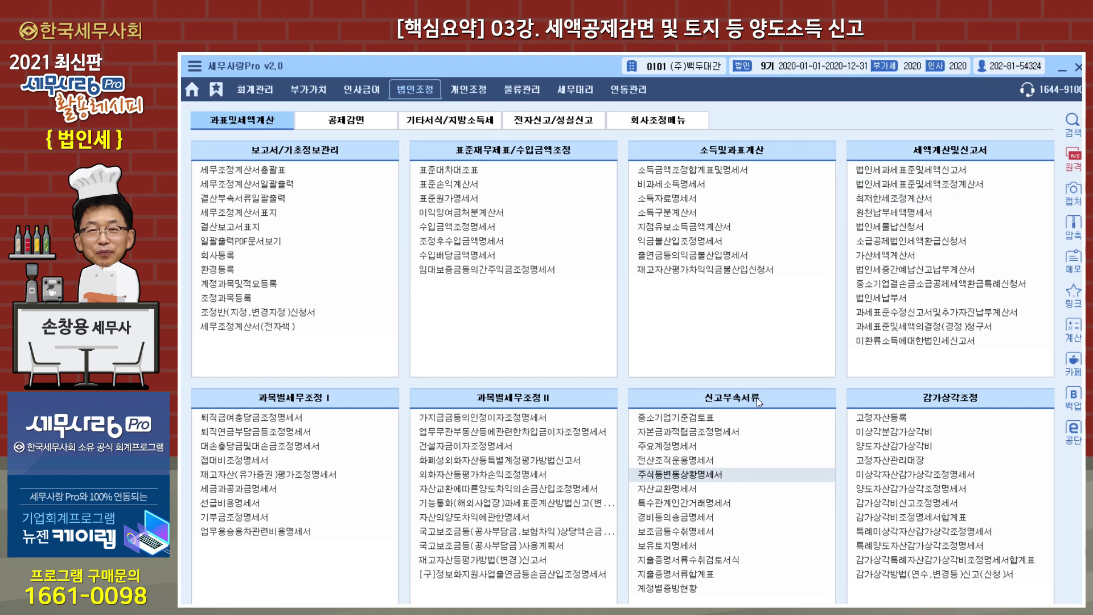
# Open 주요계정명세서 and reload the (갑) sheet data with F12 불러오기, confirming 예
pyautogui.click(676, 447)
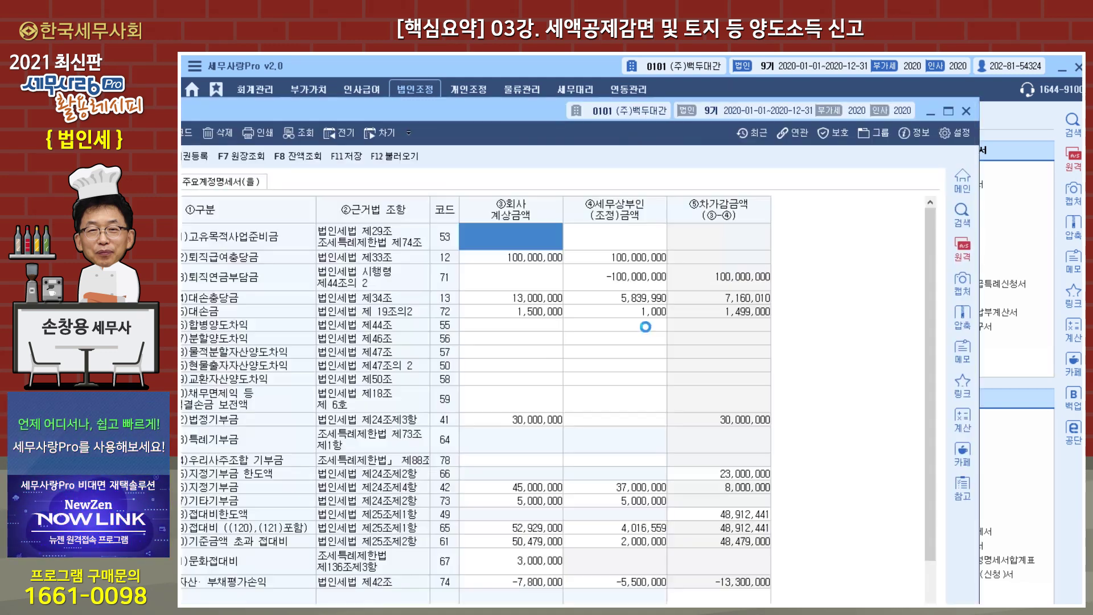
pyautogui.moveTo(509, 111); pyautogui.dragTo(620, 82)
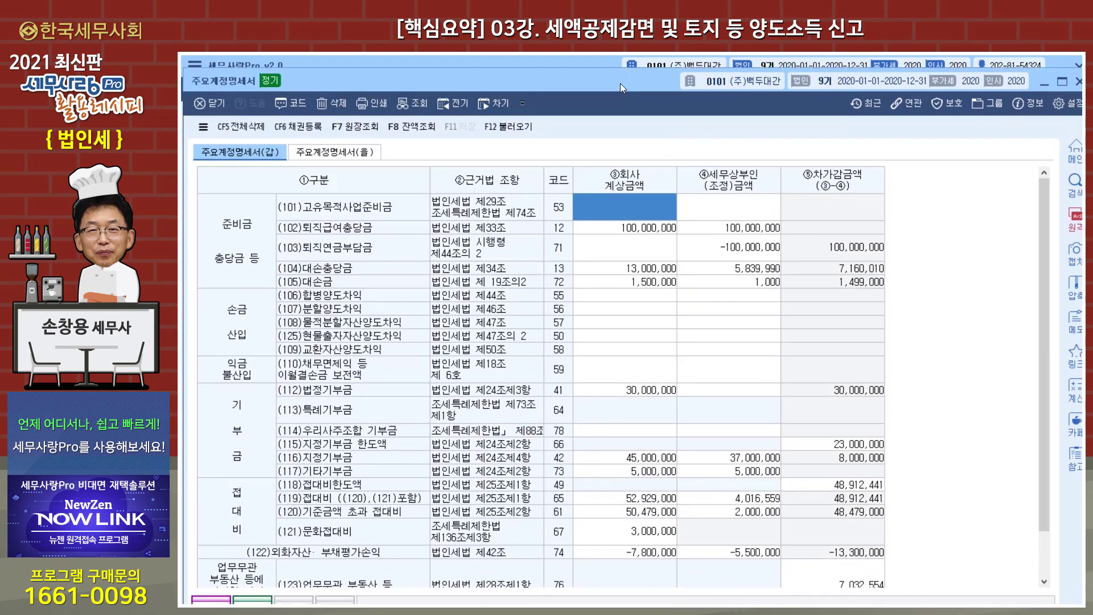
pyautogui.click(525, 126)
pyautogui.click(614, 397)
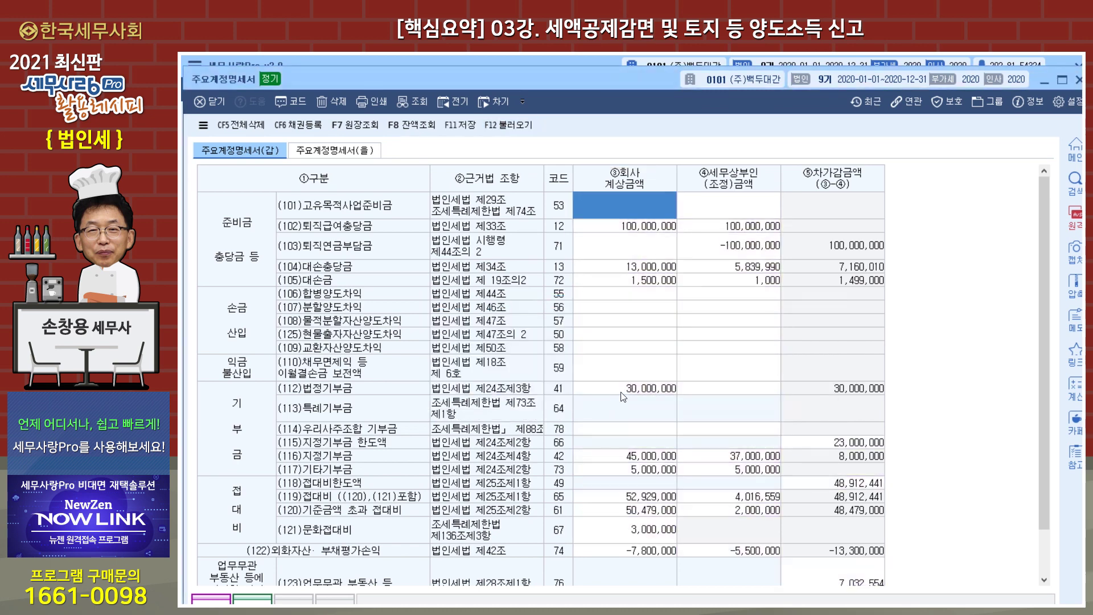
# Reload the (을) sheet data, then close the statement and save it
pyautogui.click(361, 149)
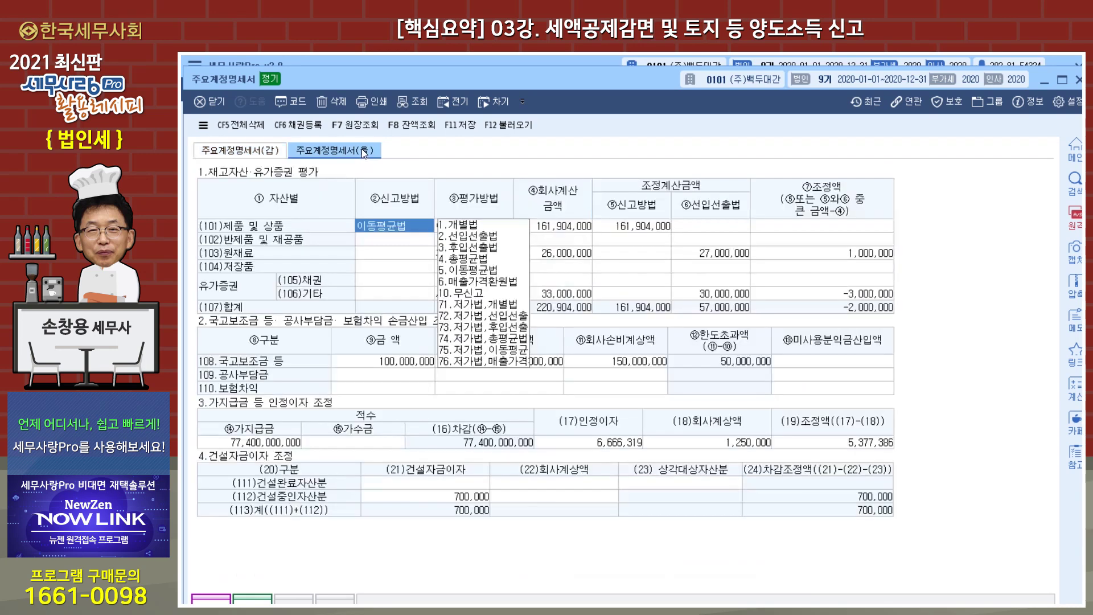
pyautogui.click(511, 125)
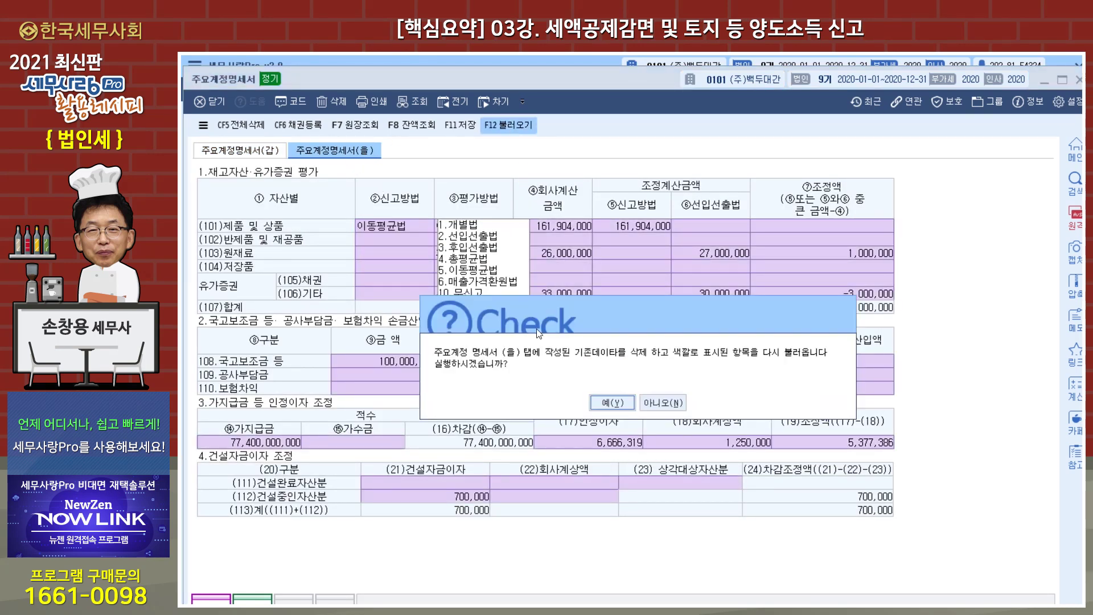
pyautogui.click(610, 403)
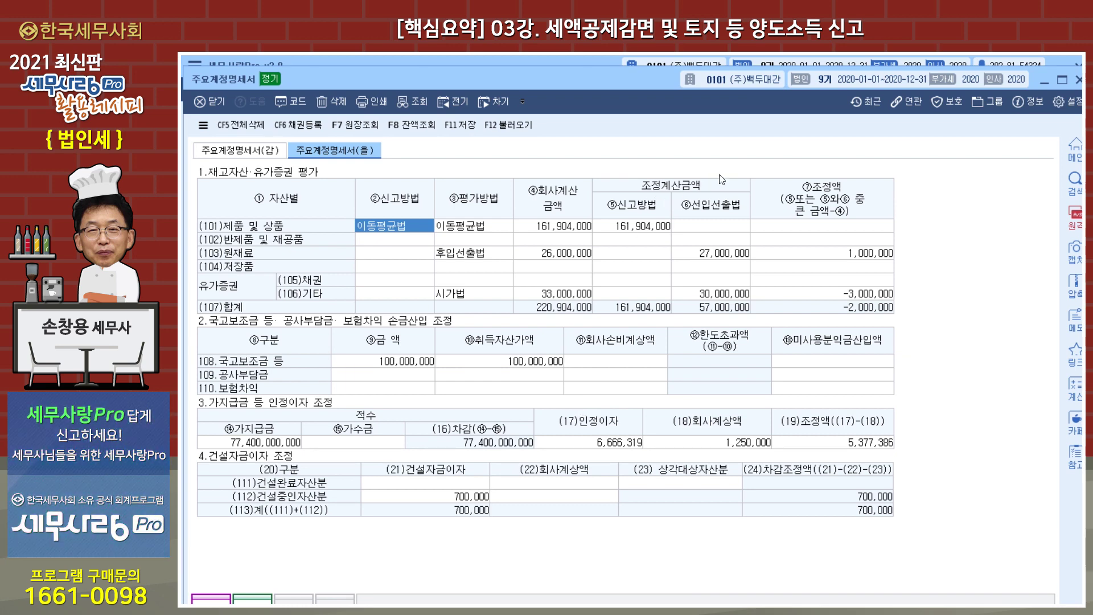
pyautogui.click(1078, 79)
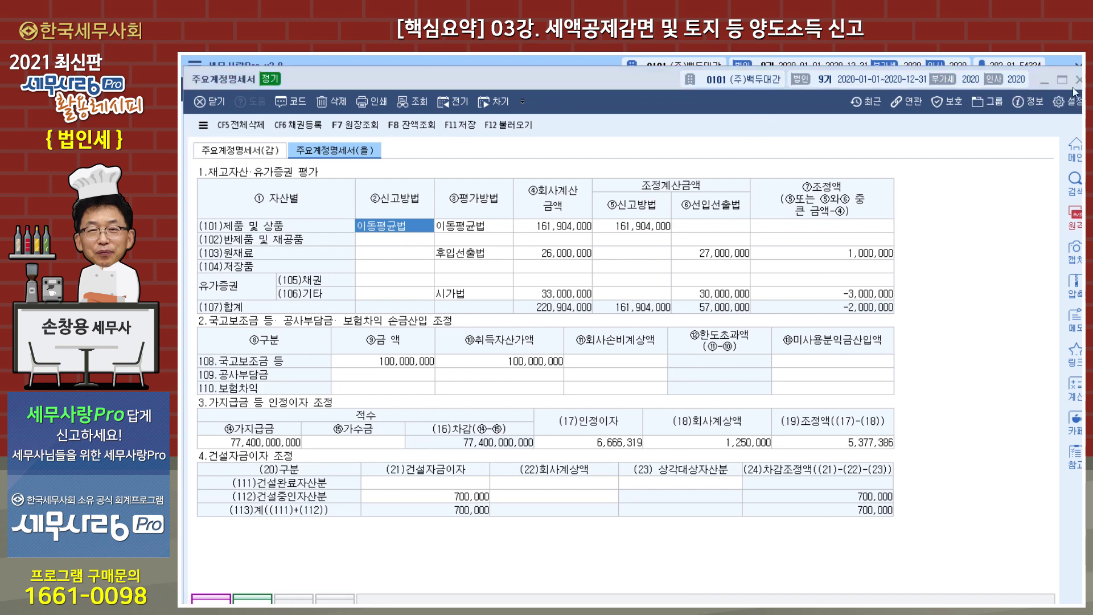
pyautogui.click(594, 406)
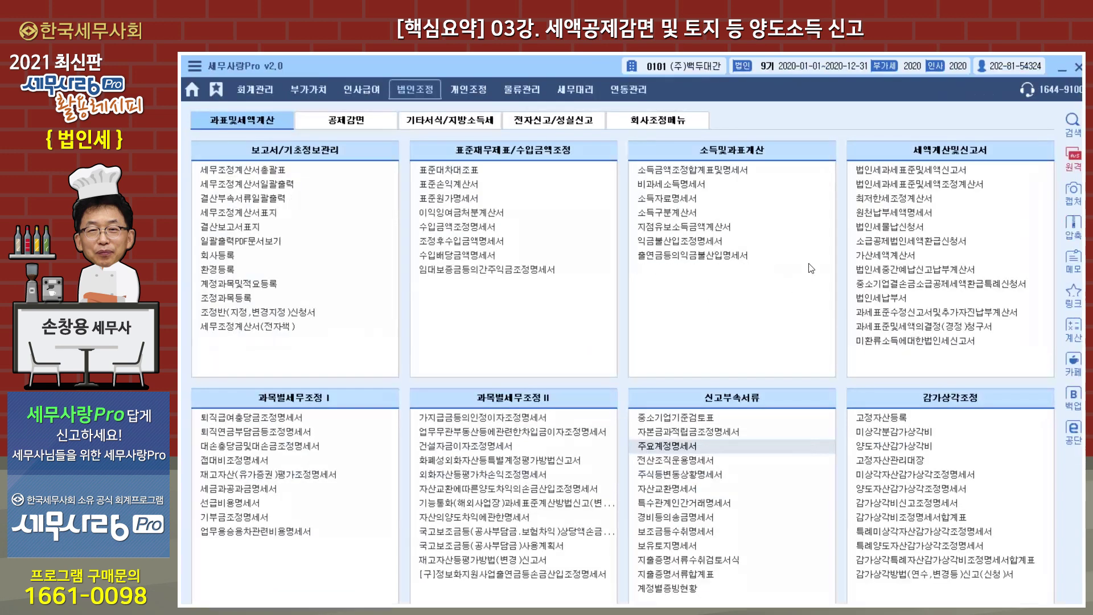
# Open 법인세과세표준및세액신고서 and reload its data from the related forms
pyautogui.doubleClick(910, 171)
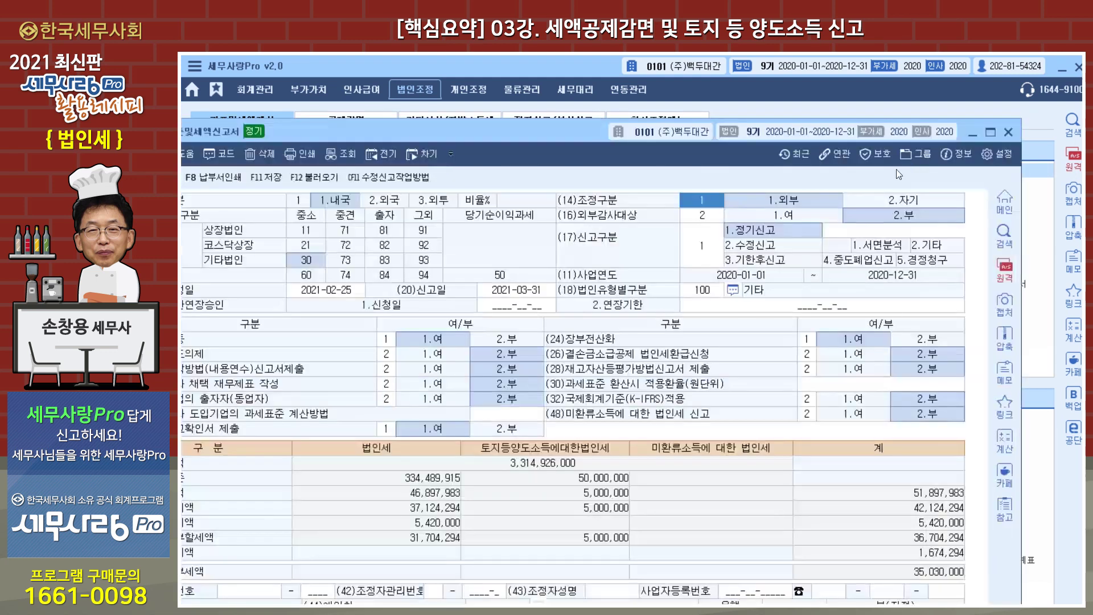
pyautogui.moveTo(538, 137); pyautogui.dragTo(616, 87)
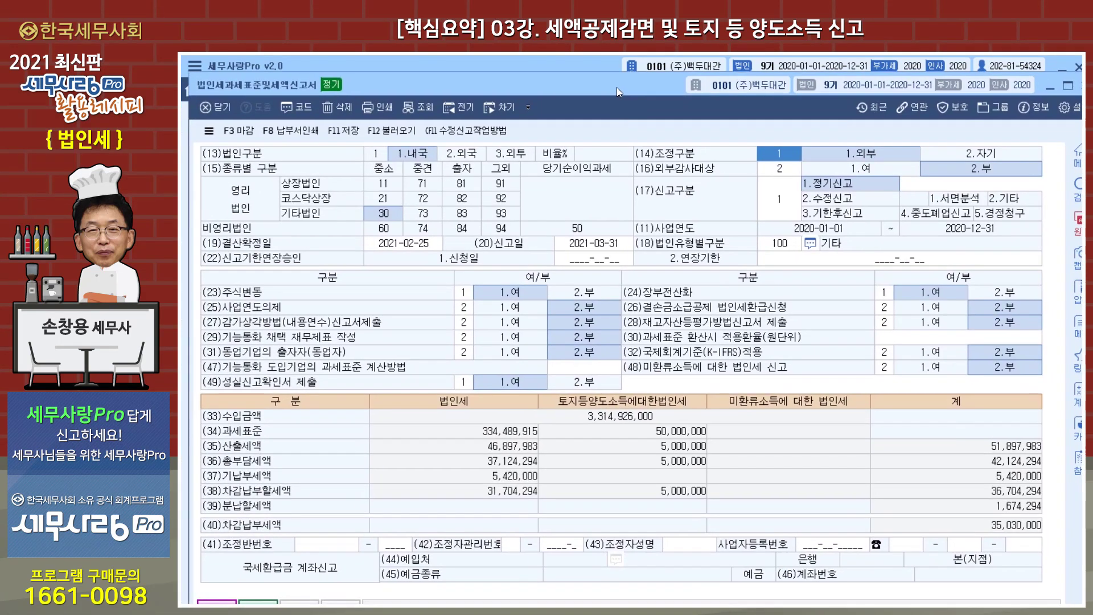
pyautogui.click(399, 131)
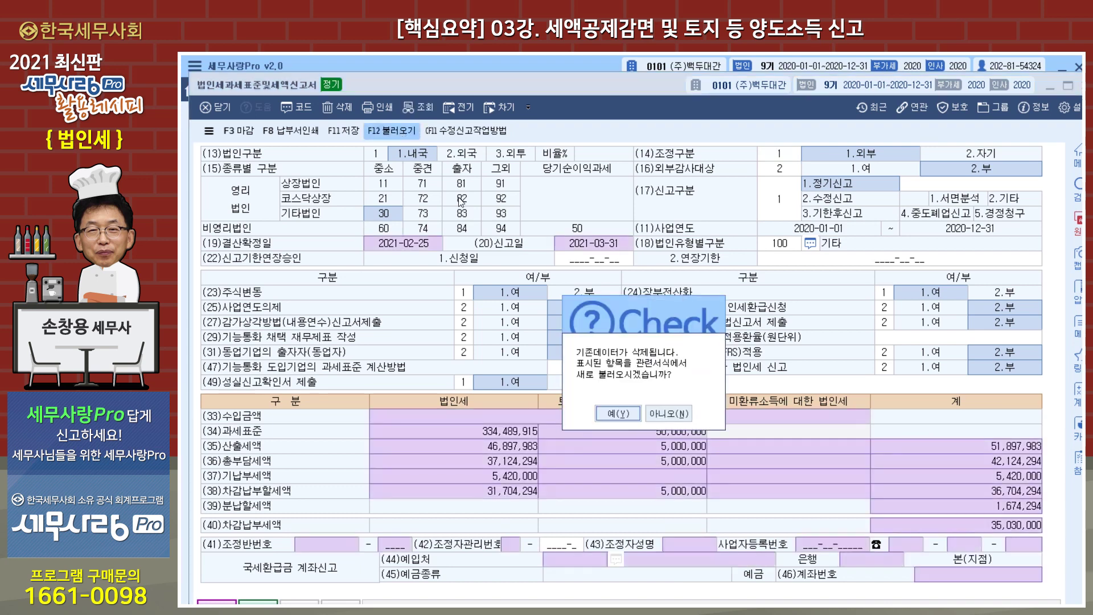
pyautogui.click(611, 414)
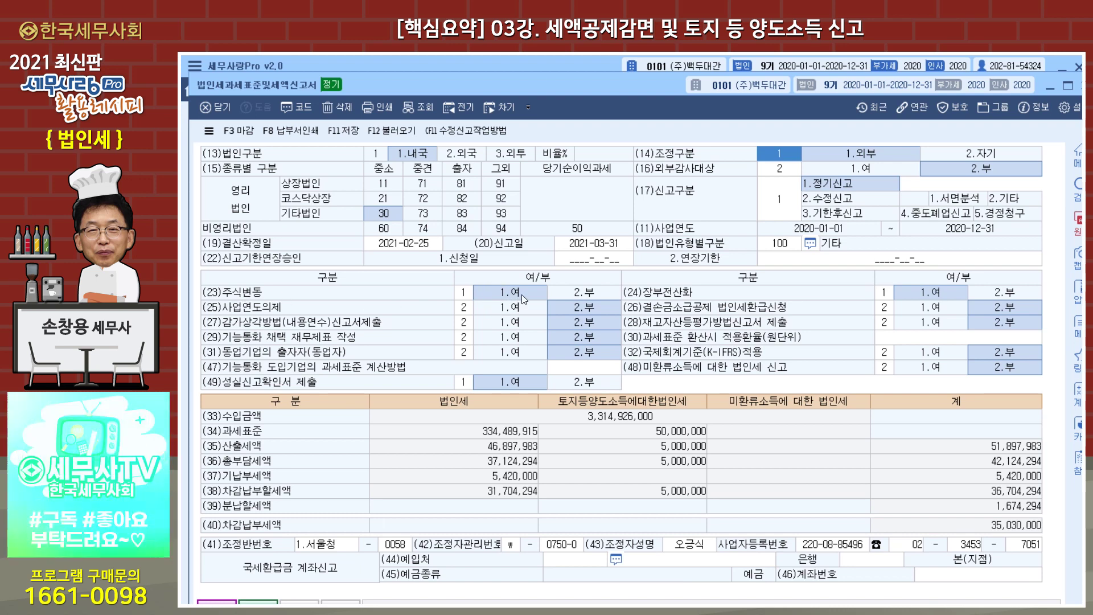
# Set items (23) 주식변동, (27) 감가상각방법 and (28) 재고자산평가방법 to 1.여
pyautogui.click(576, 295)
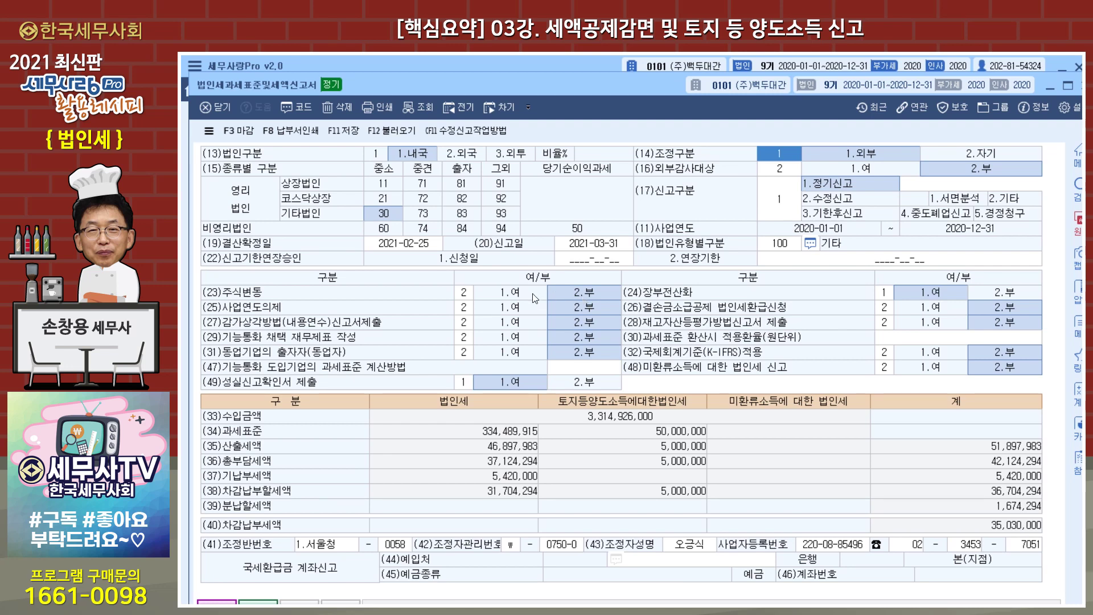
pyautogui.click(517, 295)
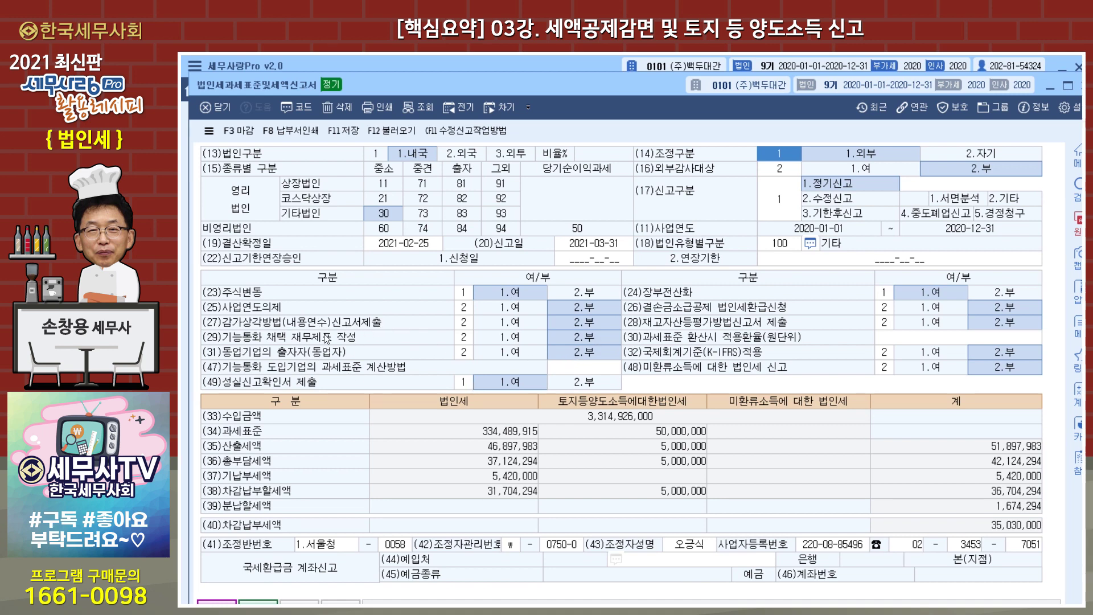
pyautogui.click(515, 323)
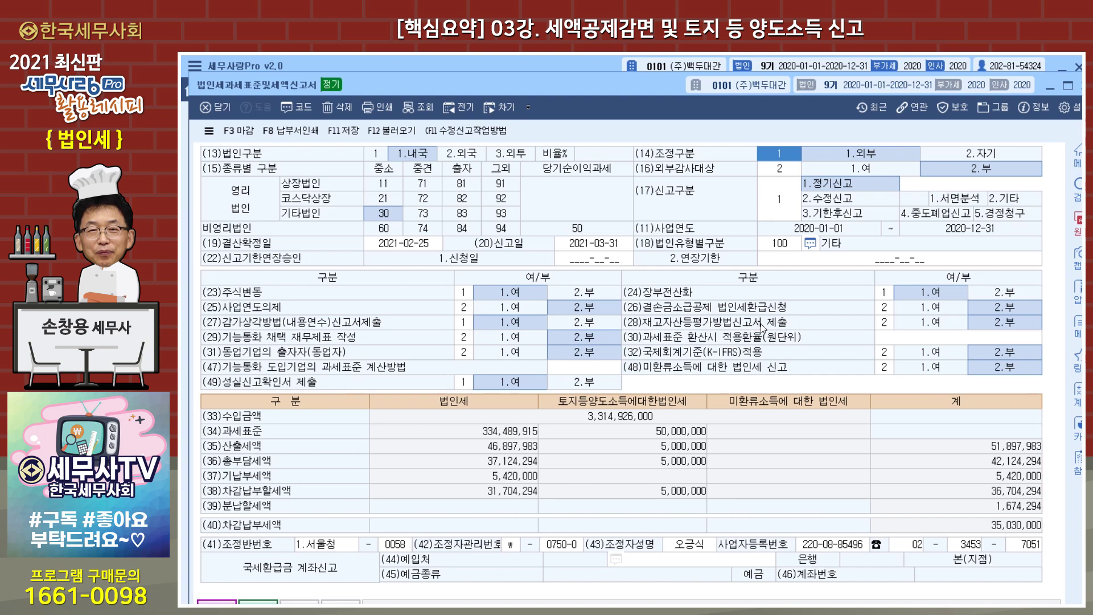
pyautogui.click(931, 322)
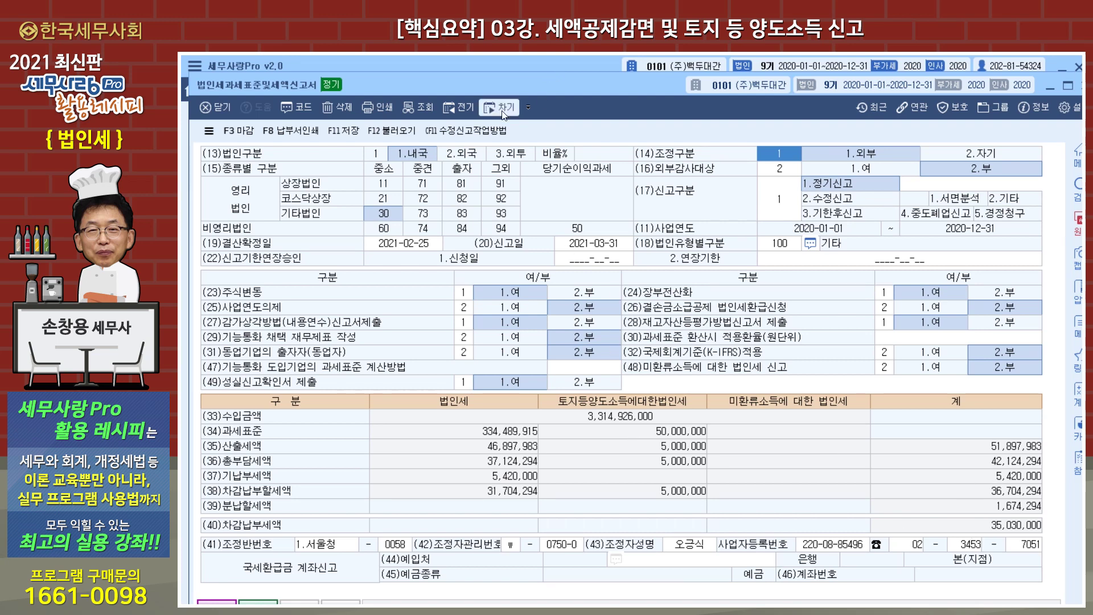
pyautogui.press('Escape')
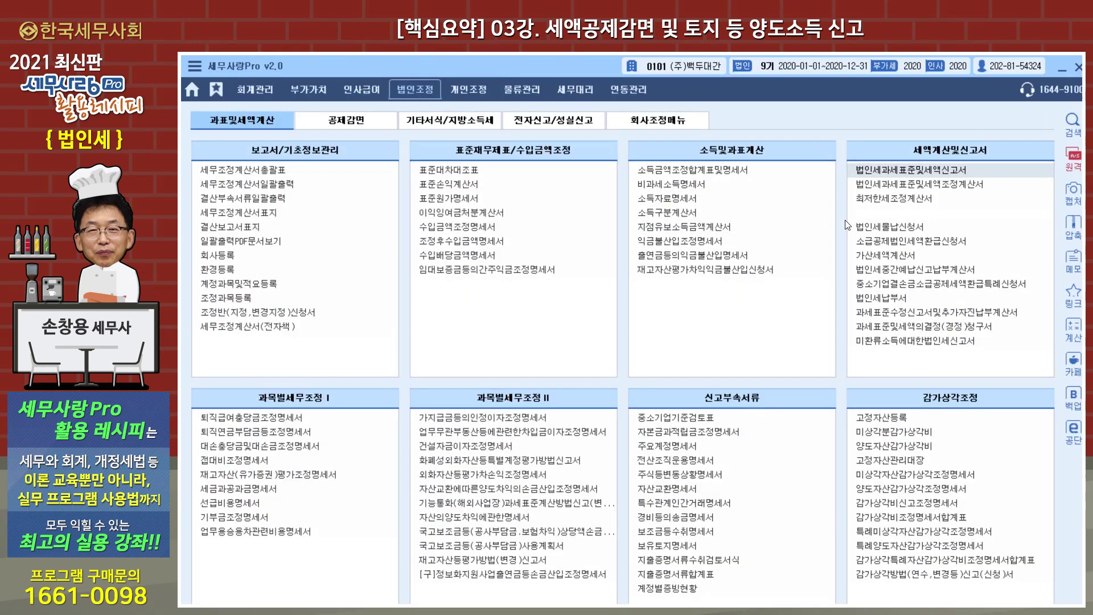
pyautogui.click(894, 188)
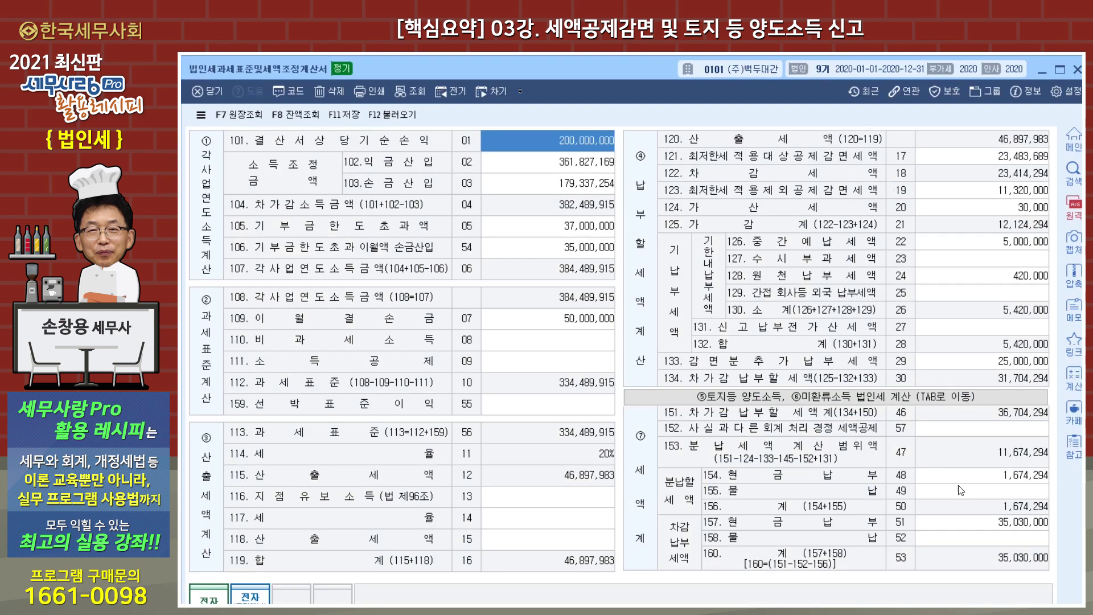
pyautogui.click(970, 474)
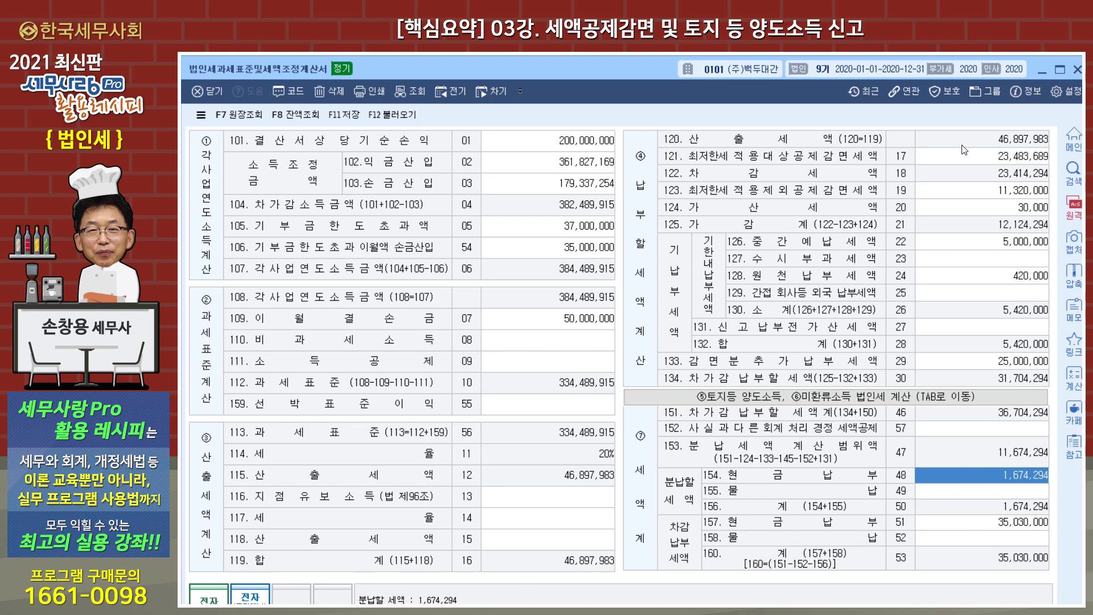
pyautogui.click(1078, 70)
pyautogui.click(924, 169)
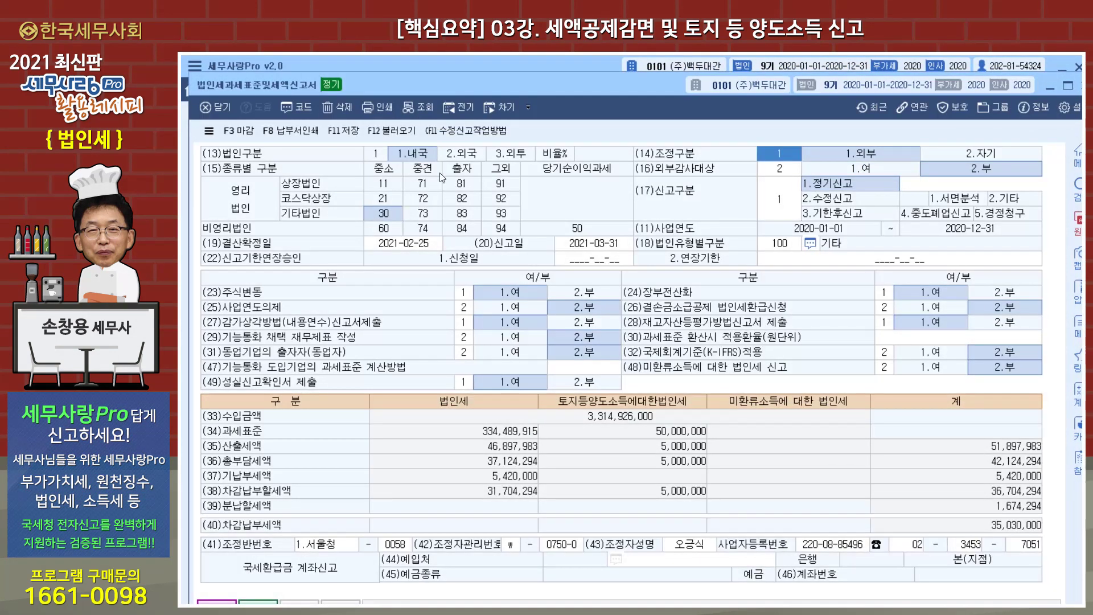
# Run F3 마감 on the return's forms, then issue the 납부서 for 37,301,090 won
pyautogui.click(238, 131)
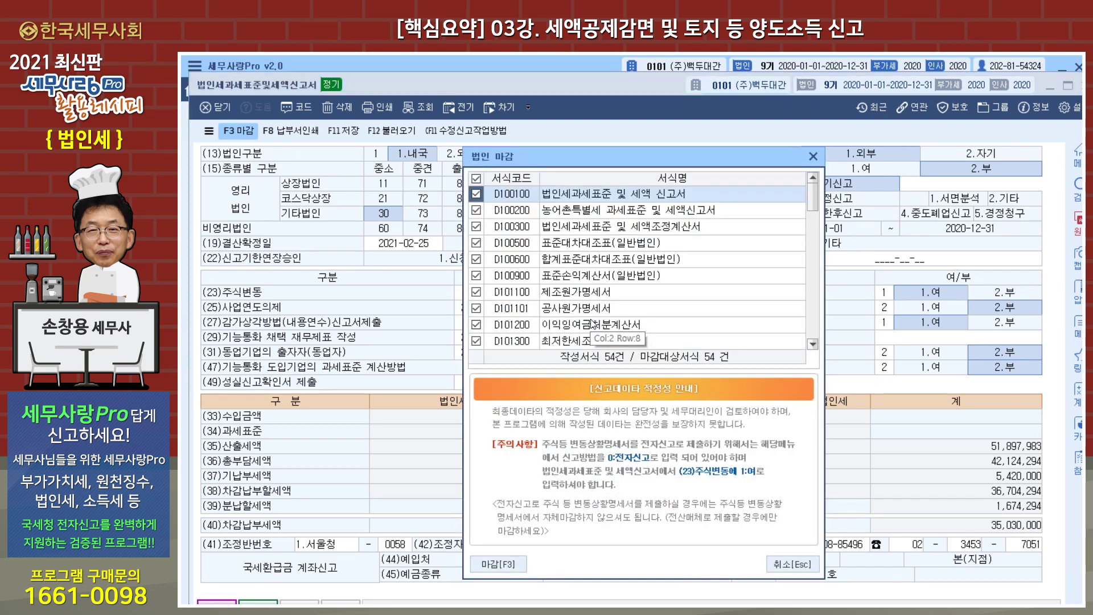
pyautogui.click(790, 564)
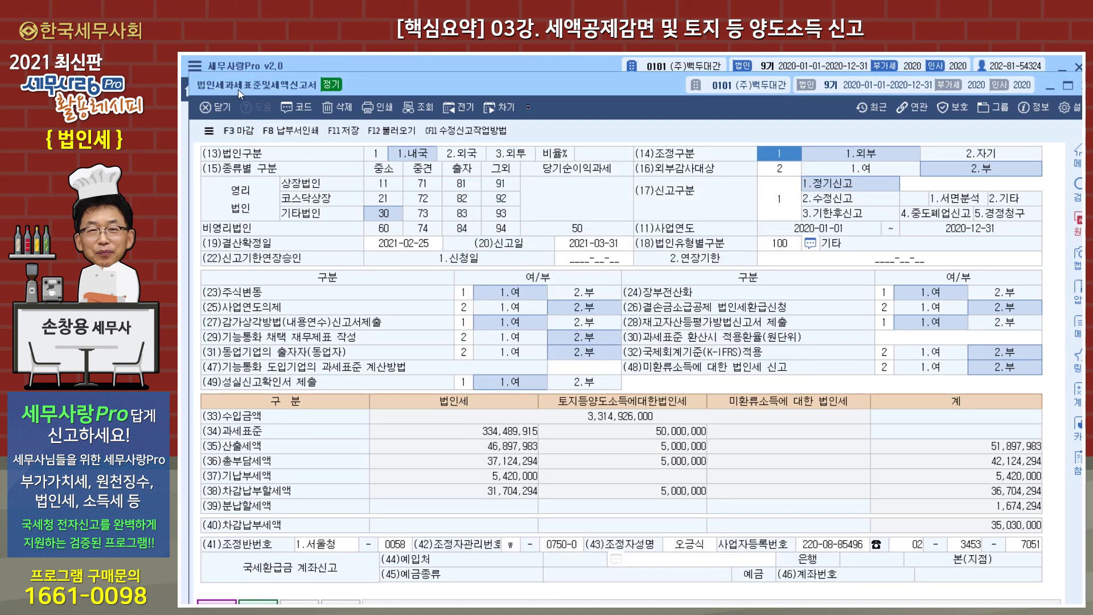
pyautogui.click(288, 135)
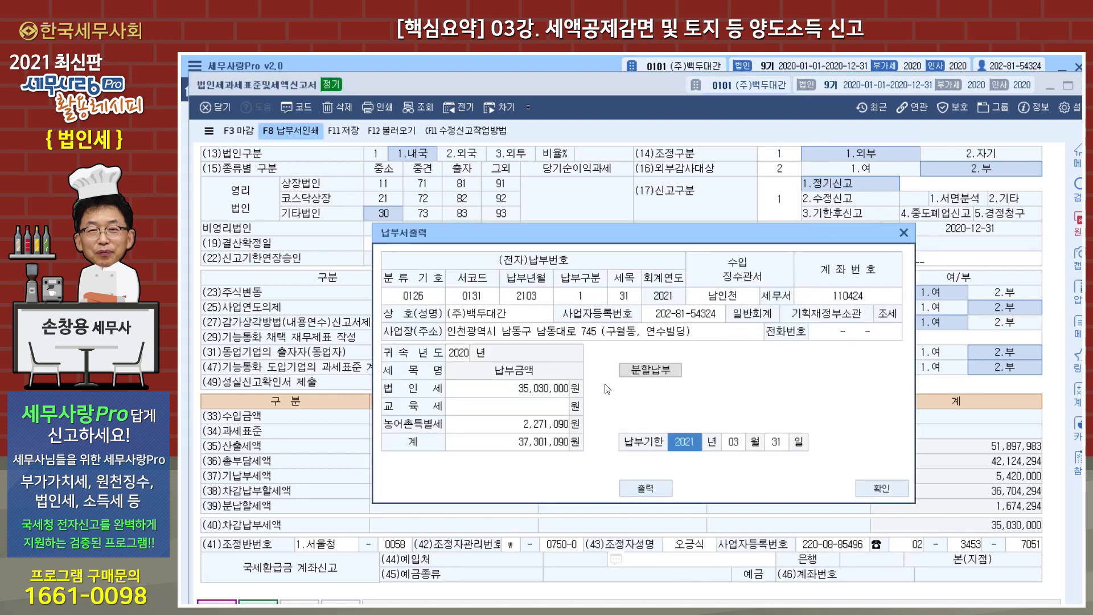
pyautogui.click(889, 488)
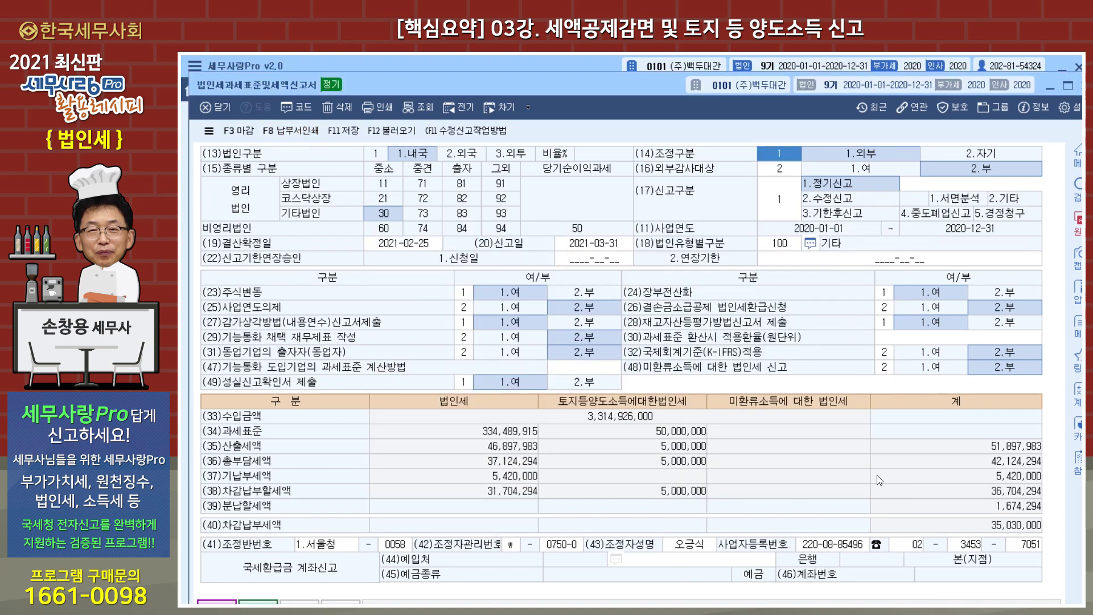